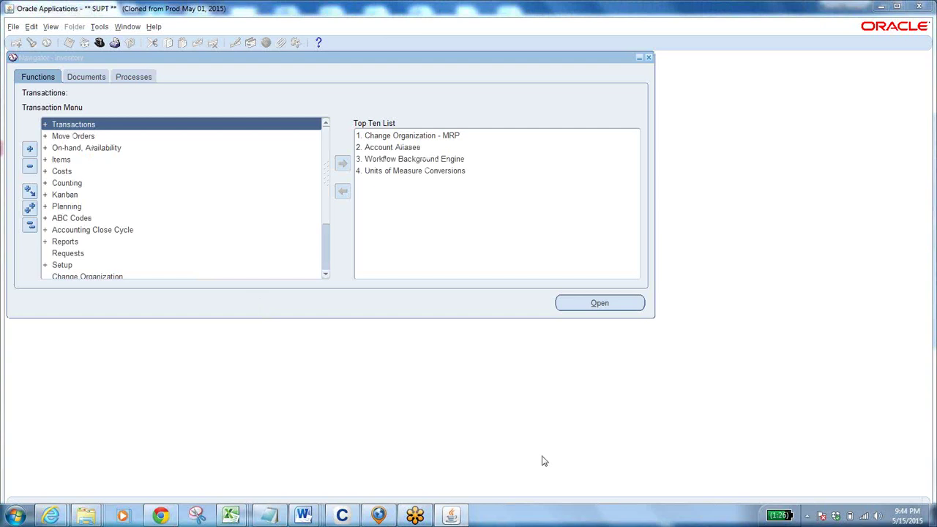
Open the item Status Codes form from the Inventory setup functions for items
left_click(28, 229)
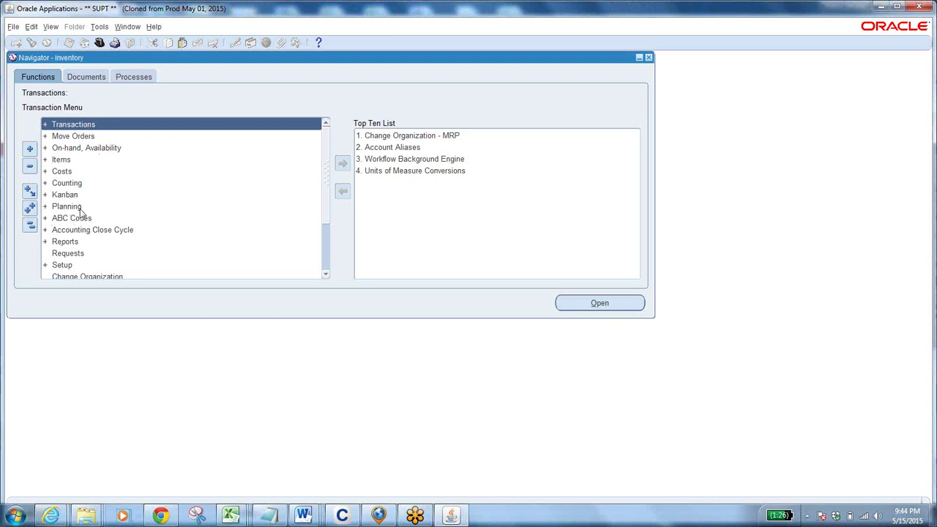
double_click(62, 266)
left_click_drag(327, 158, 329, 205)
double_click(70, 136)
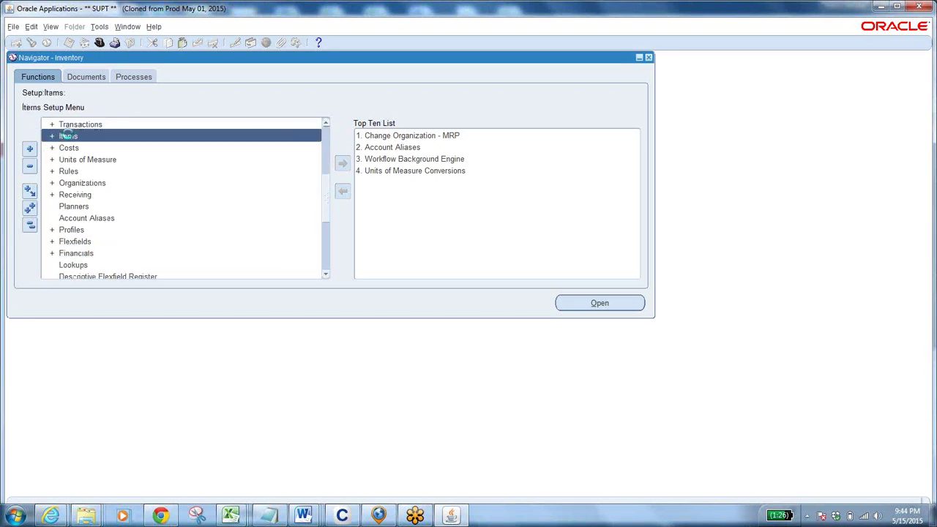
left_click_drag(328, 162, 359, 182)
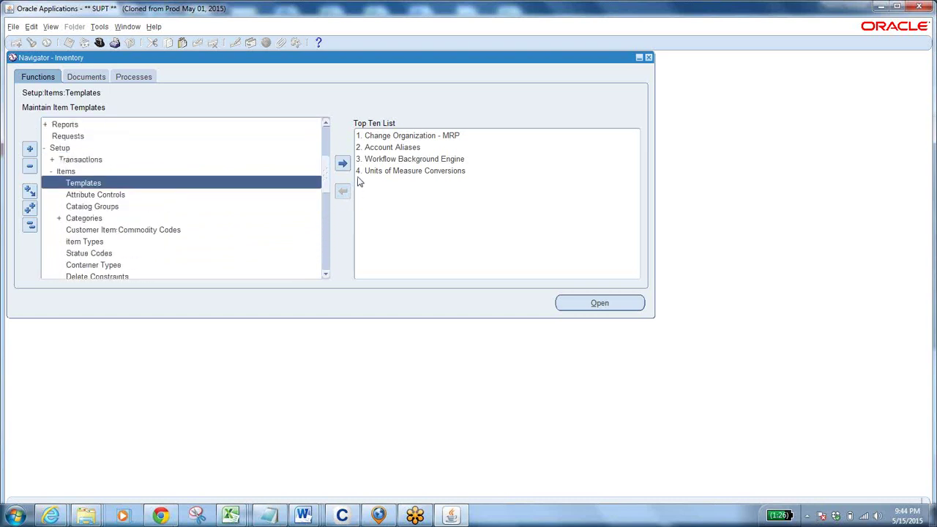
left_click(95, 253)
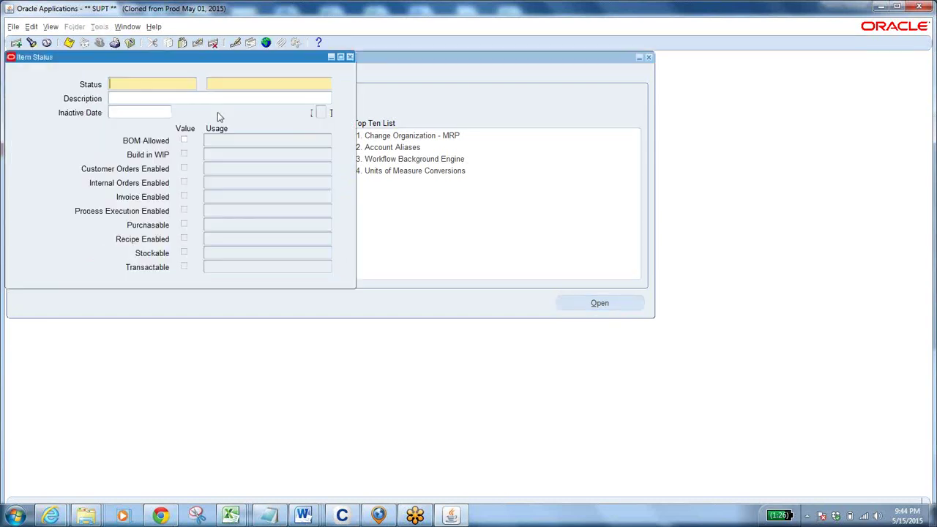
Examine the list of existing item statuses and their descriptions, and return to the collapsed Navigator without choosing one
left_click(48, 27)
left_click(54, 69)
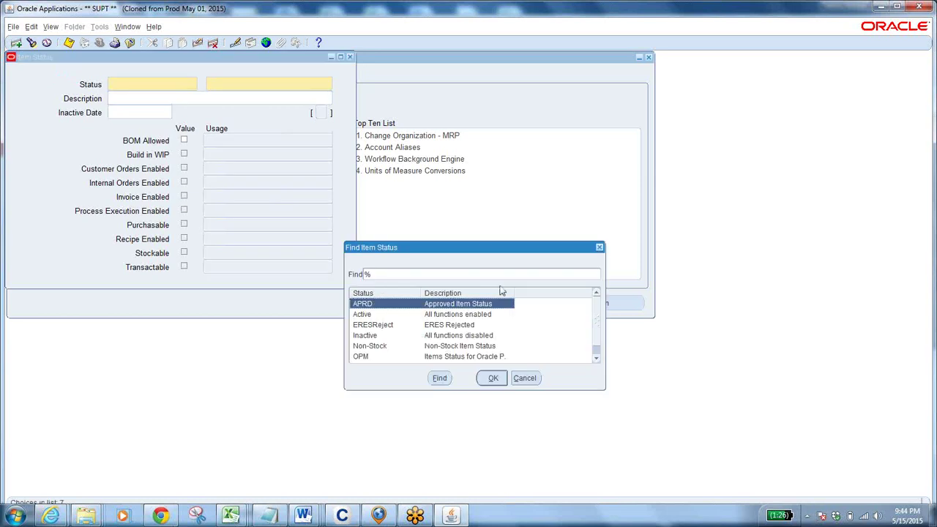
left_click_drag(476, 249, 365, 233)
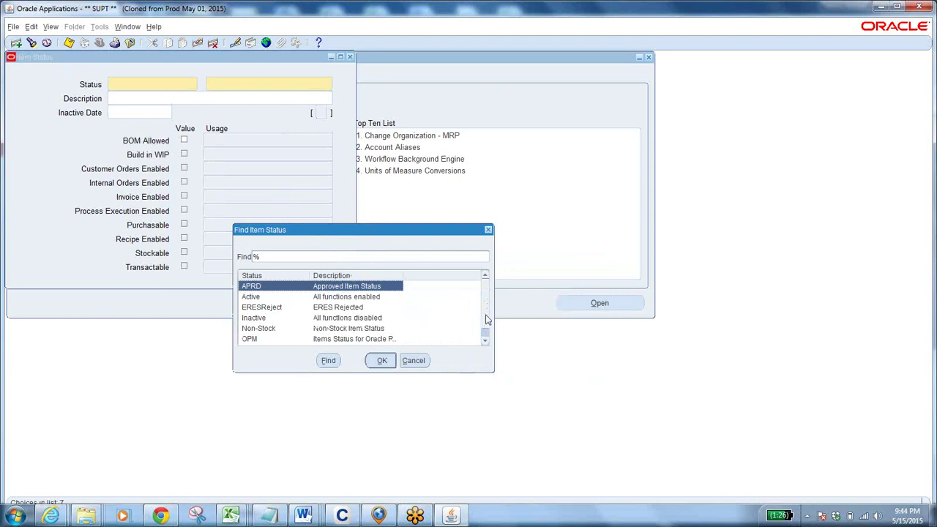
scroll(490, 303, "down", 1)
scroll(488, 322, "up", 1)
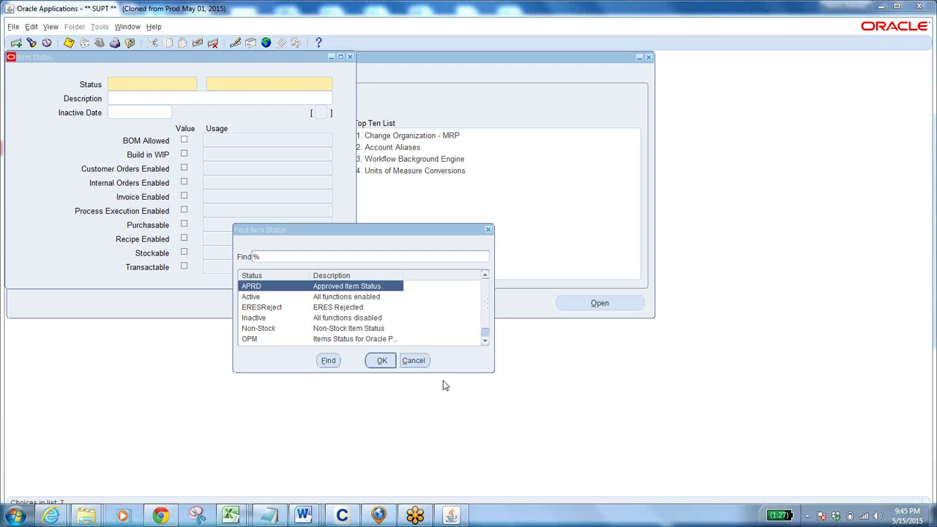
left_click(485, 342)
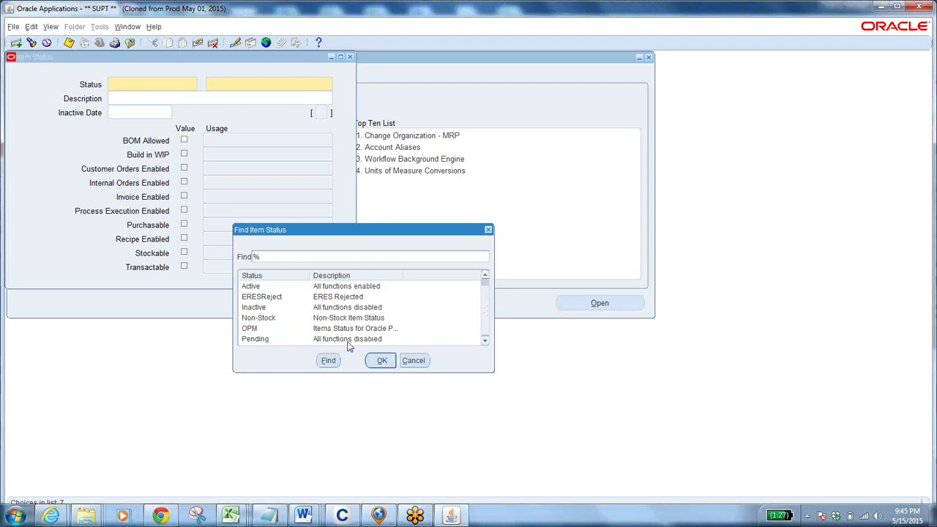
left_click(485, 279)
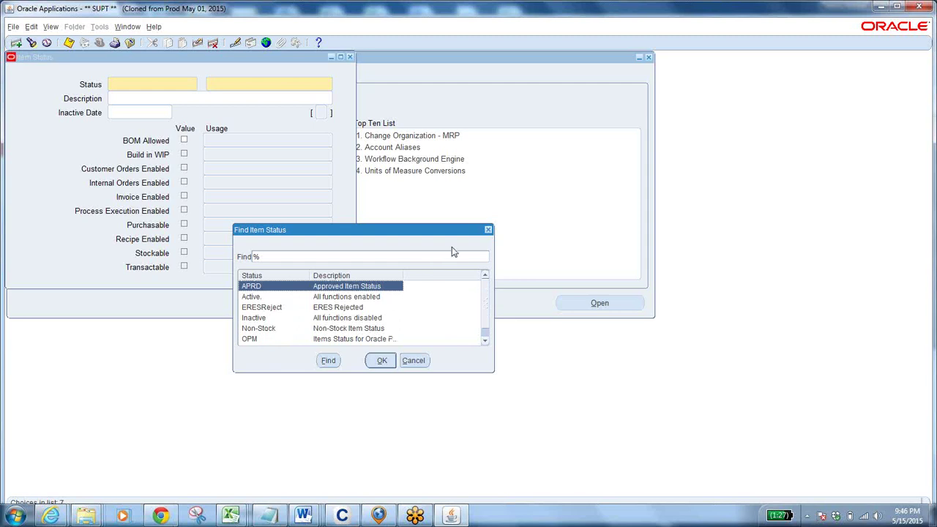
left_click(489, 231)
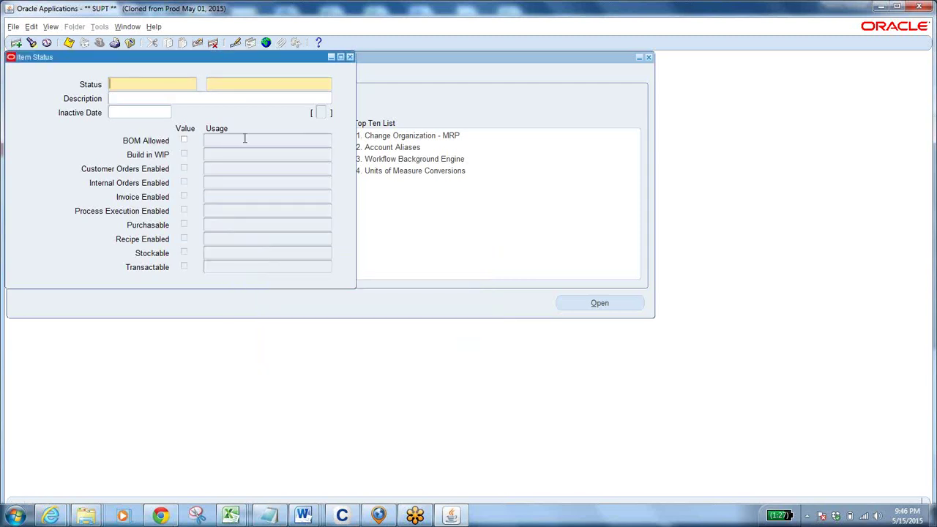
left_click(129, 43)
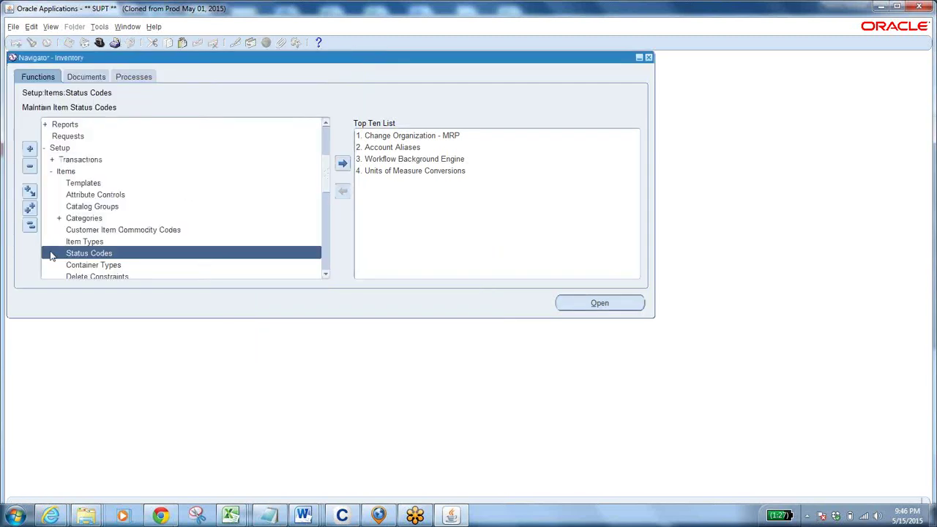
left_click(30, 224)
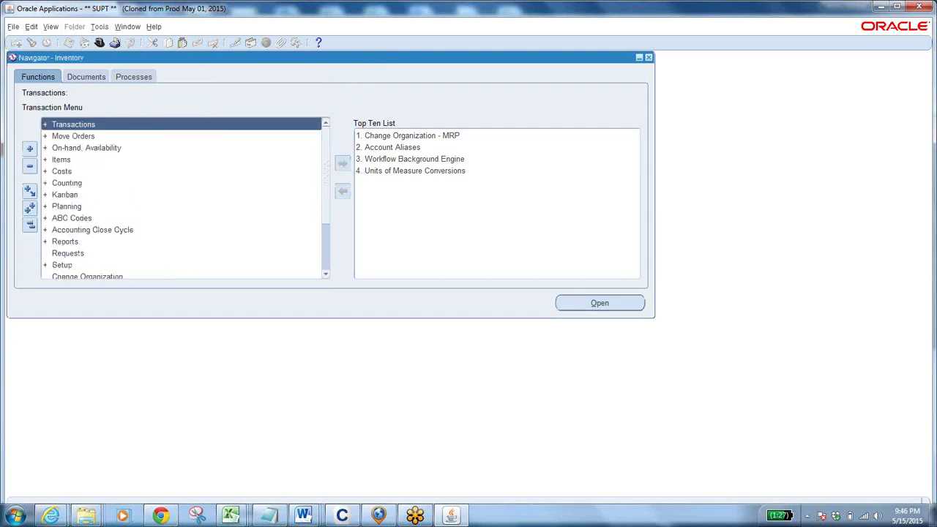
Copy item number 33800840A28ER from the BOM Mixing notes in Notepad and return to Oracle Applications
left_click(277, 517)
left_click(91, 287)
left_click_drag(49, 250, 110, 250)
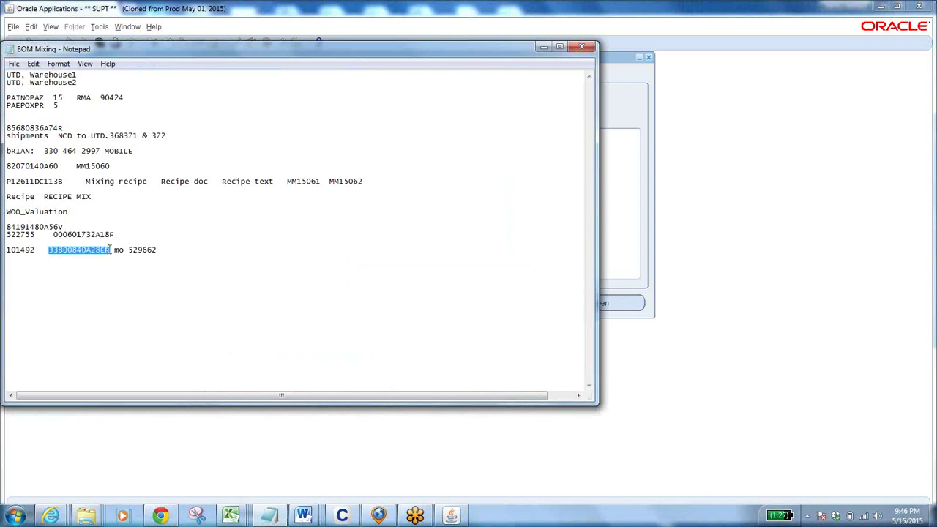
left_click(455, 515)
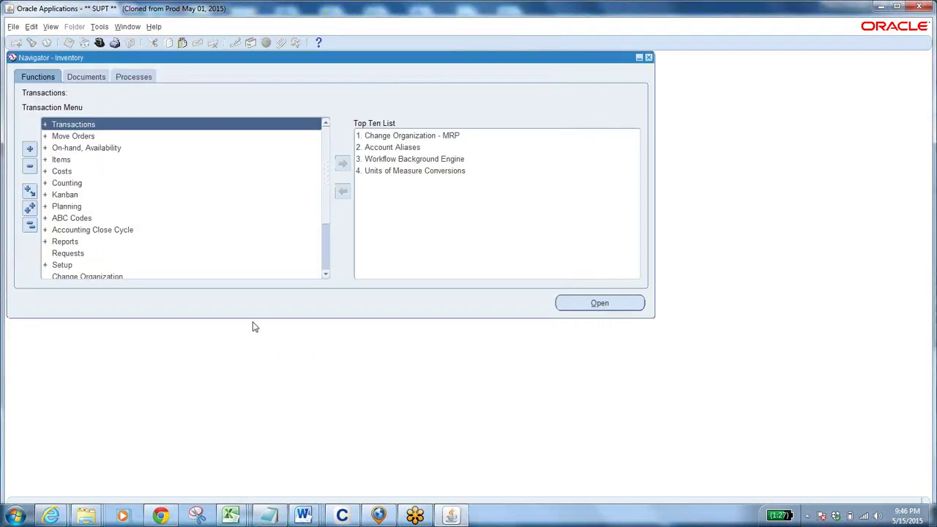
Open the On-hand Quantity query for the WOO (Wooster Discrete) organization
left_click(66, 160)
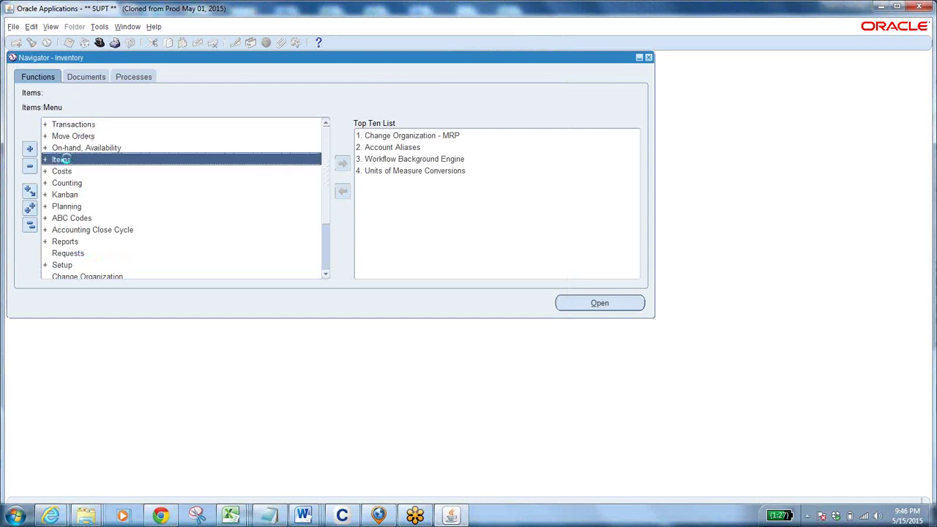
left_click(29, 225)
double_click(81, 148)
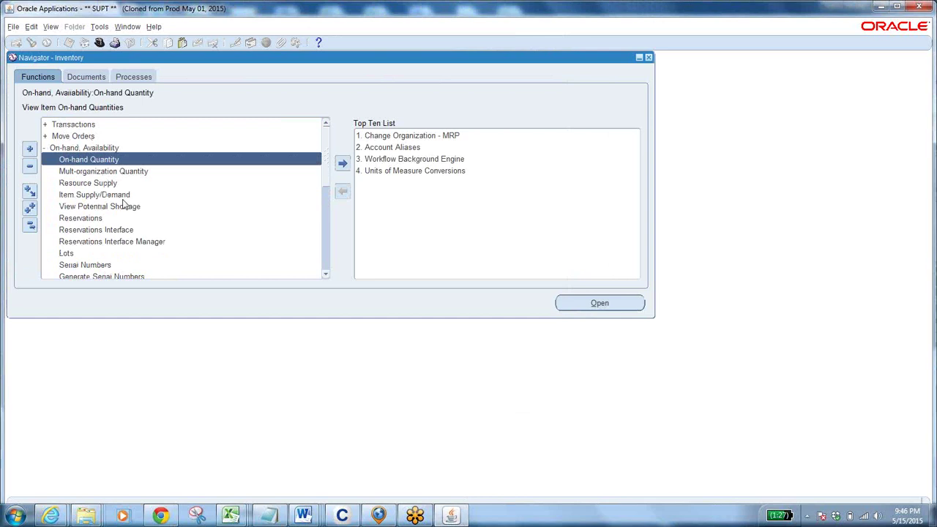
double_click(104, 160)
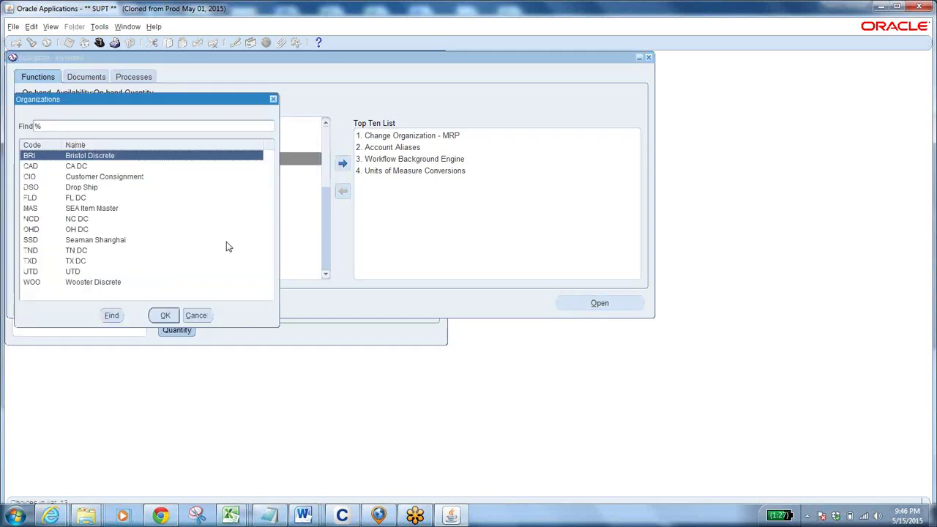
left_click(113, 286)
left_click(165, 315)
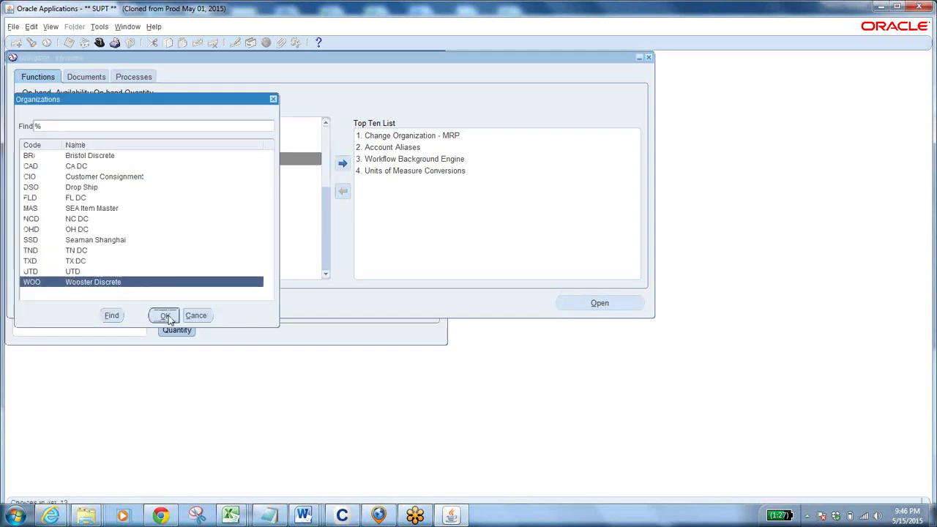
Query the on-hand material for item 33800840A28ER
left_click(155, 268)
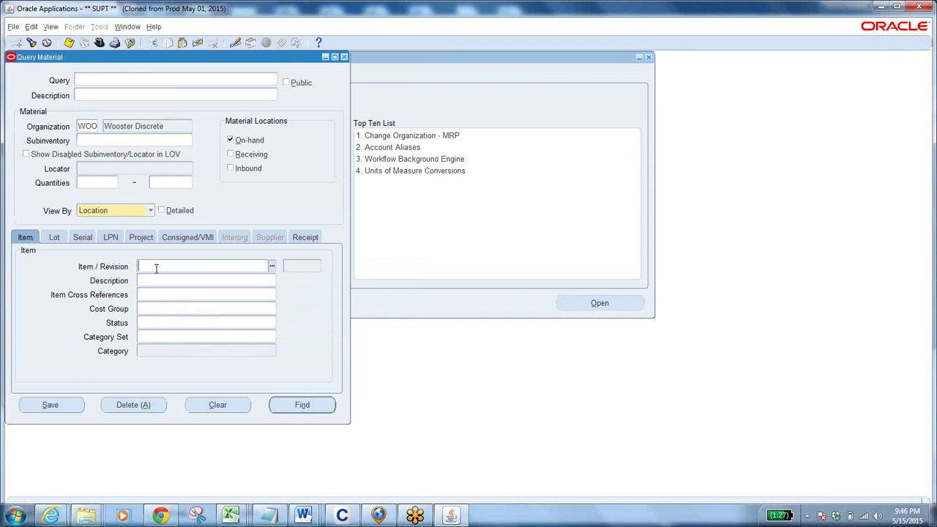
type("CD0000H04ASCR")
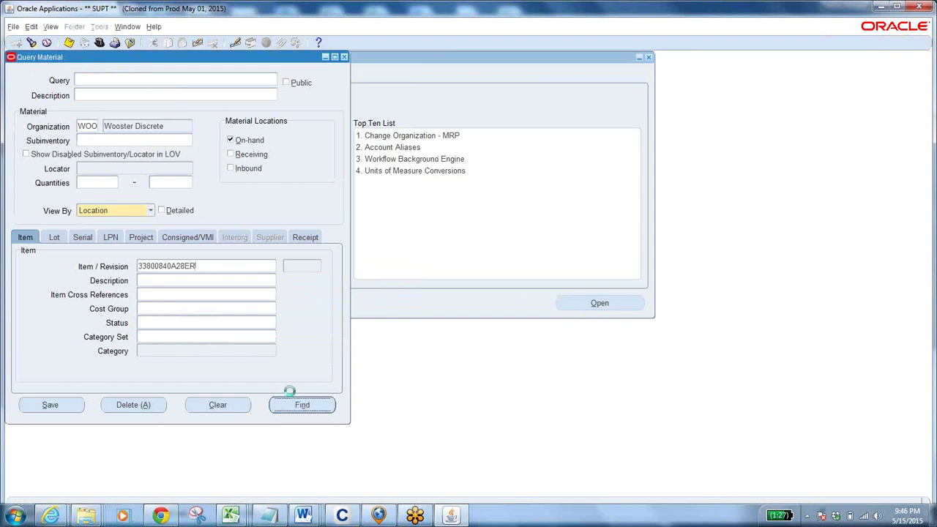
left_click(289, 399)
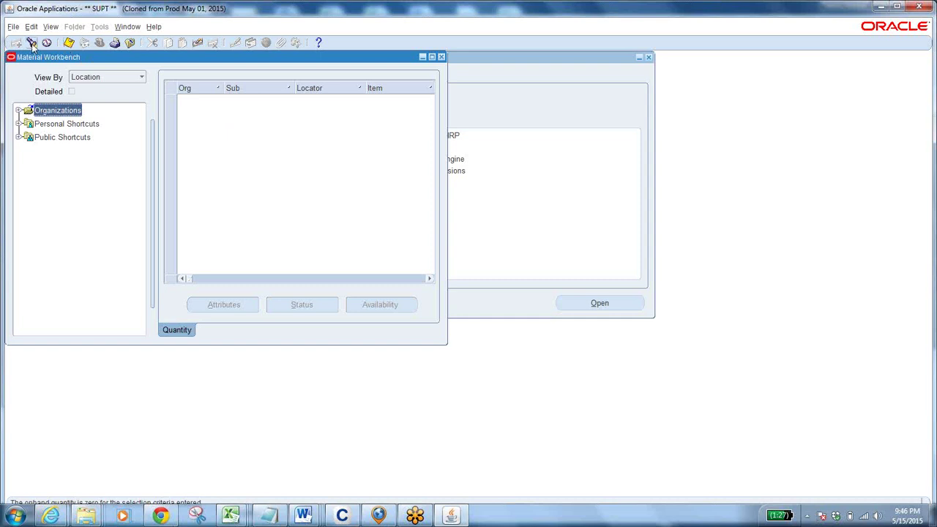
Copy item number 000601732A18F from the BOM Mixing notes in Notepad and return to Oracle Applications
left_click(268, 516)
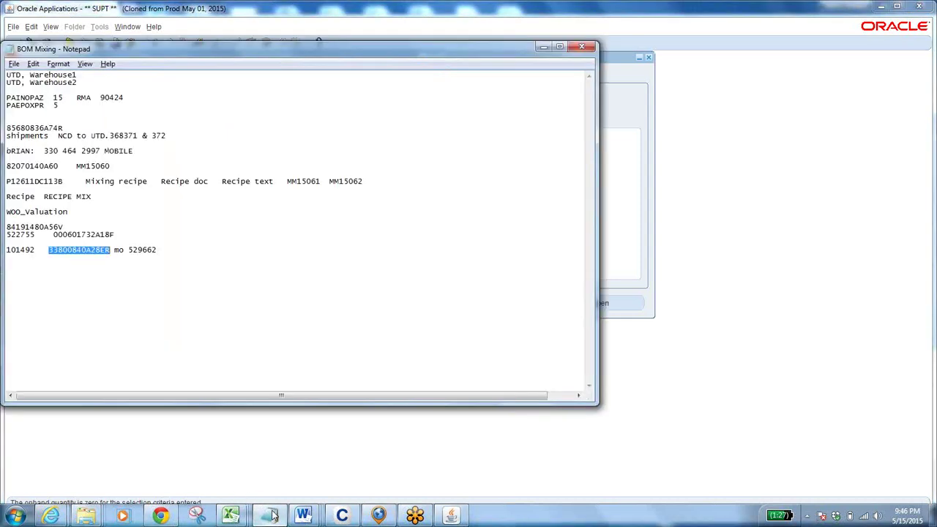
left_click_drag(53, 235, 123, 235)
key("ctrl+c")
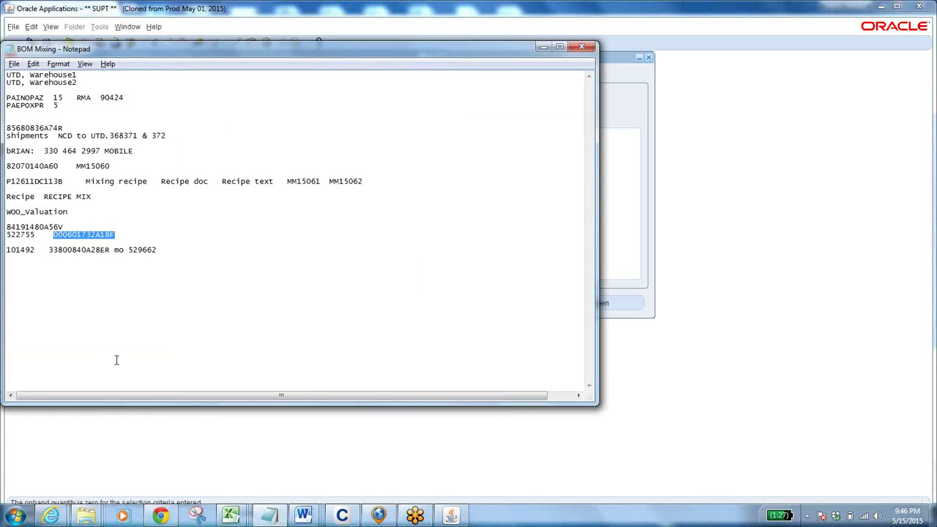
key("alt+Tab")
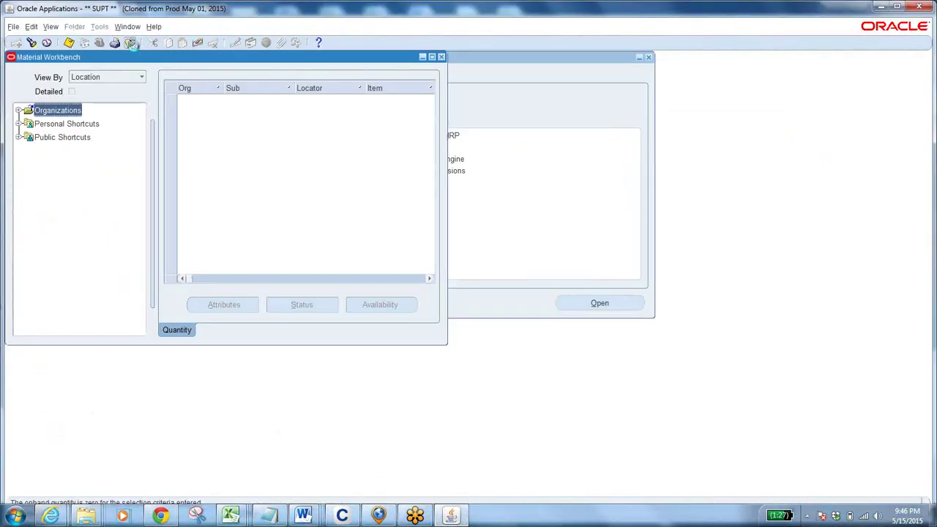
Leave the Material Workbench and open the Material Transactions search form from the Transactions functions
left_click(129, 43)
left_click(30, 226)
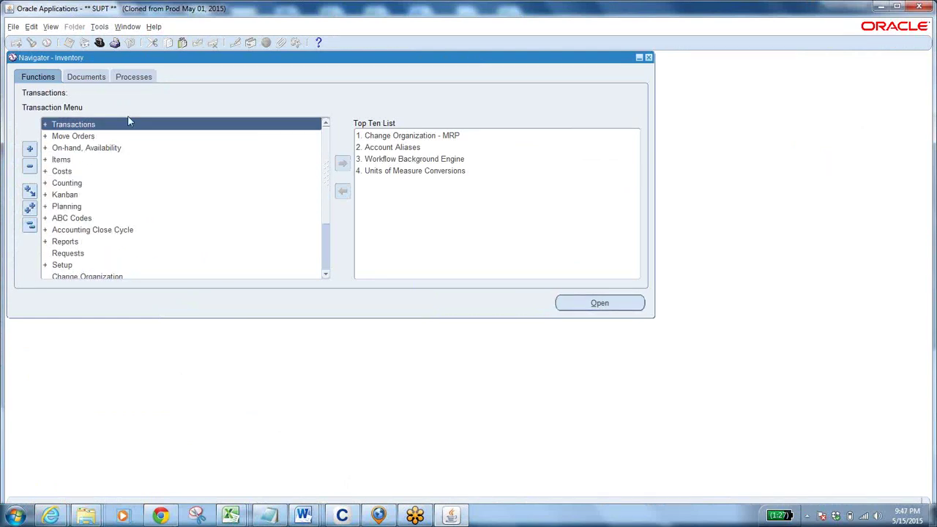
double_click(82, 126)
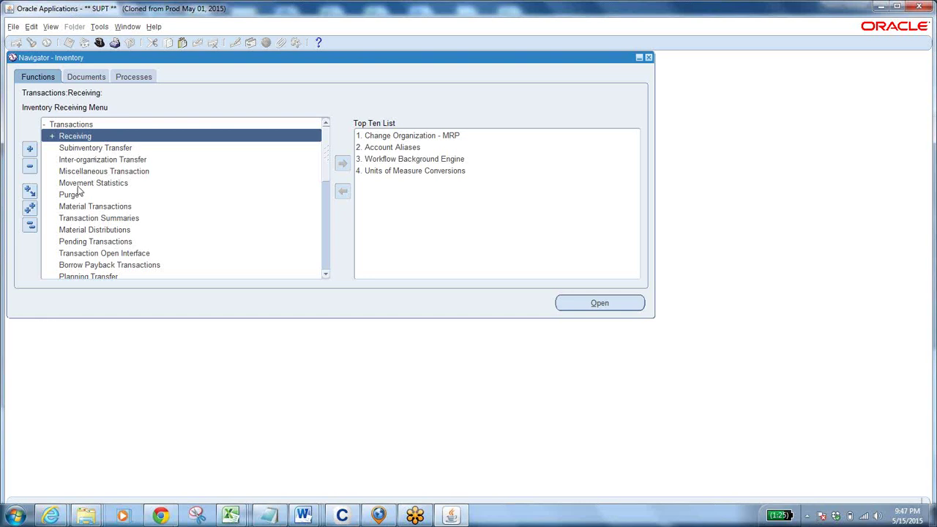
left_click(115, 208)
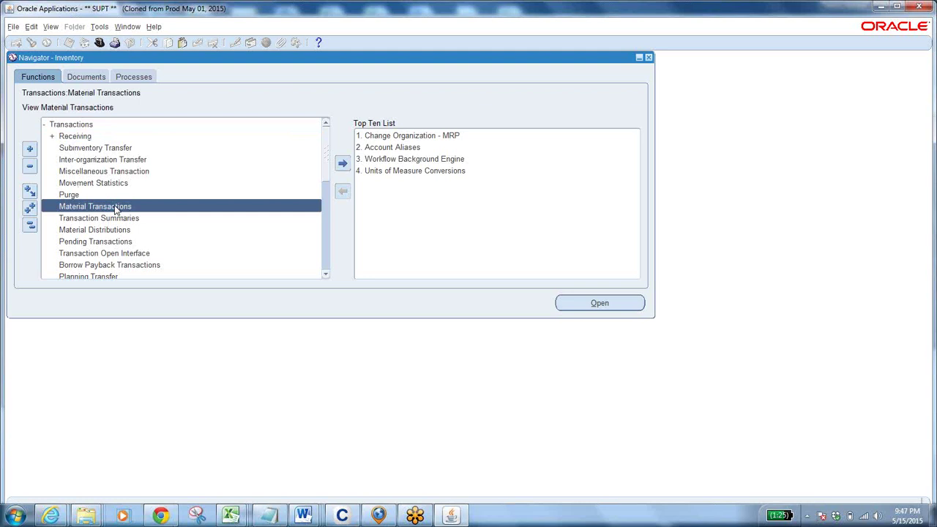
double_click(116, 208)
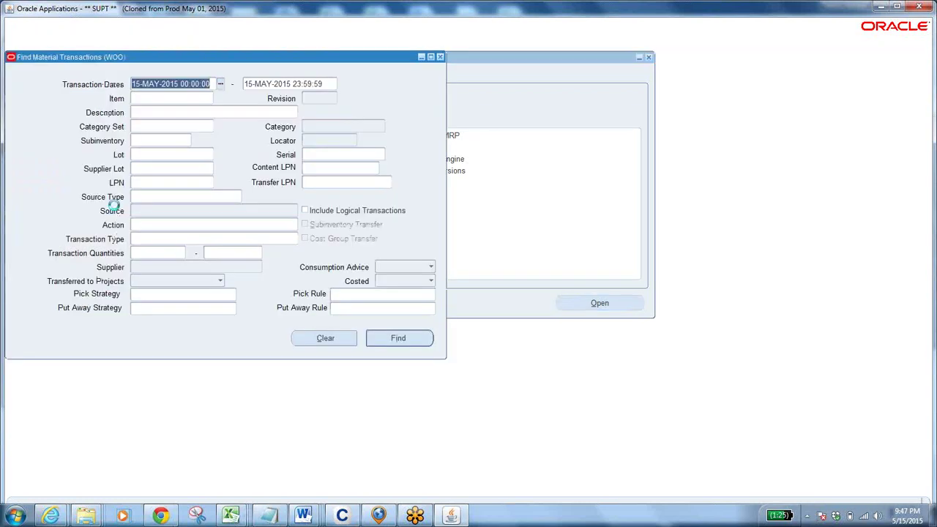
Clear the search criteria and set the starting transaction date to 14-MAY-2015 00:00:00
left_click(322, 339)
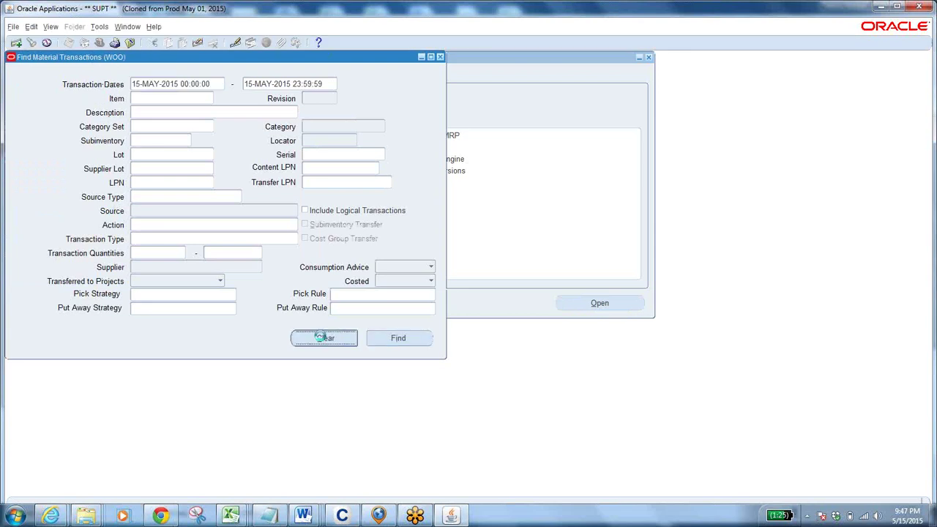
left_click(220, 84)
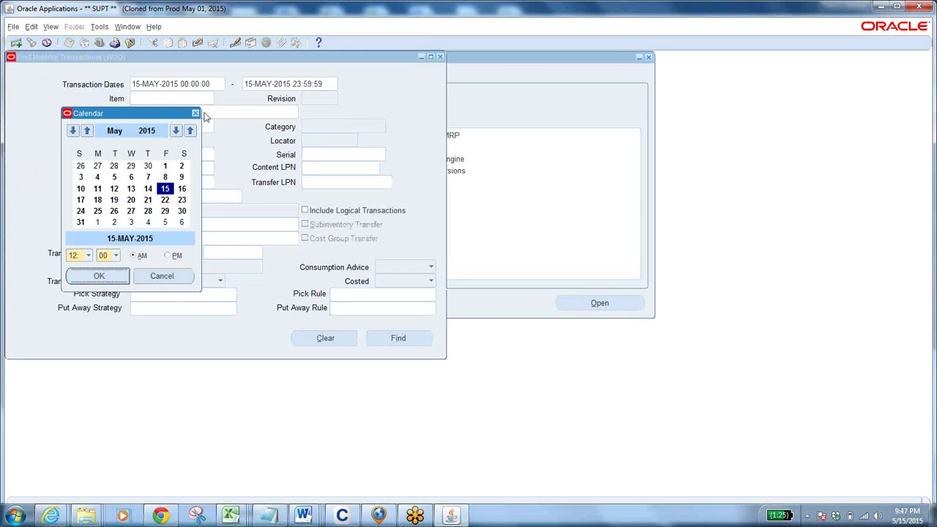
left_click(148, 189)
left_click(99, 276)
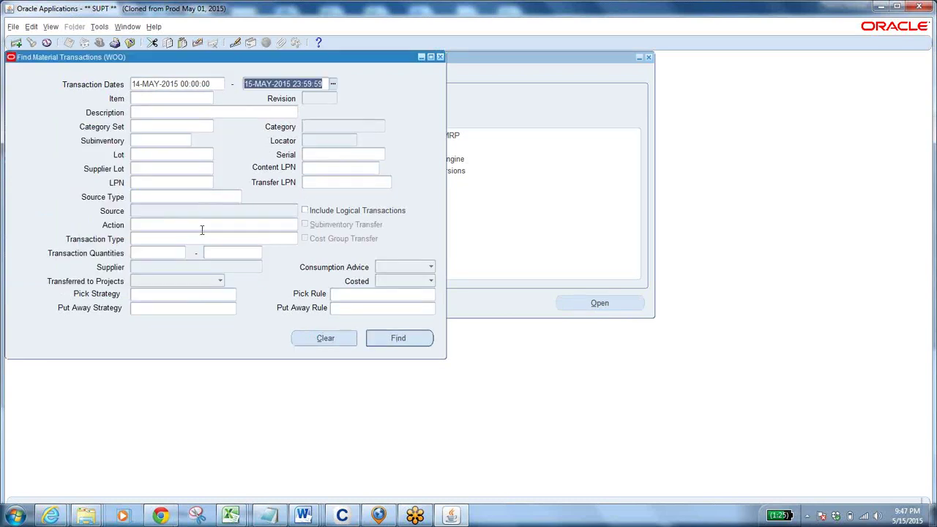
Set the transaction type to Miscellaneous receipt and find the matching material transactions
left_click(190, 239)
type("m")
left_click(293, 238)
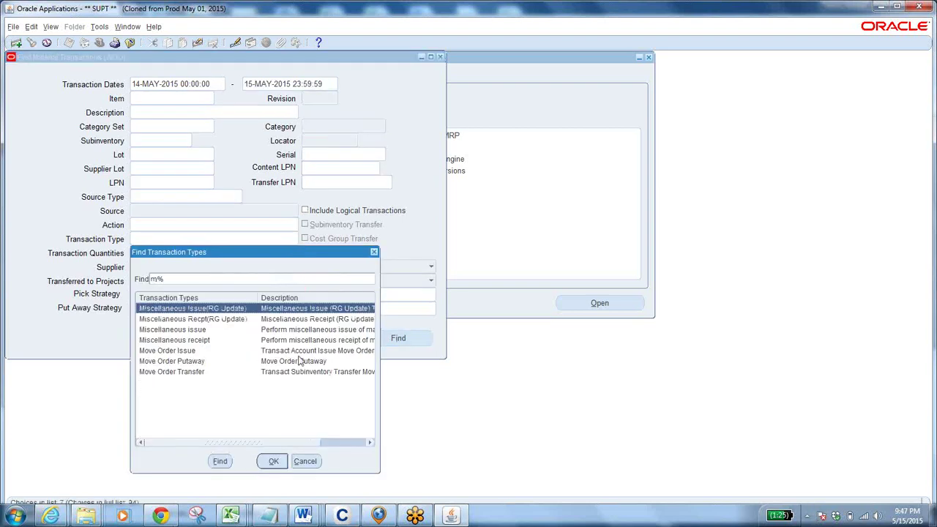
left_click(199, 341)
left_click(275, 461)
left_click(396, 342)
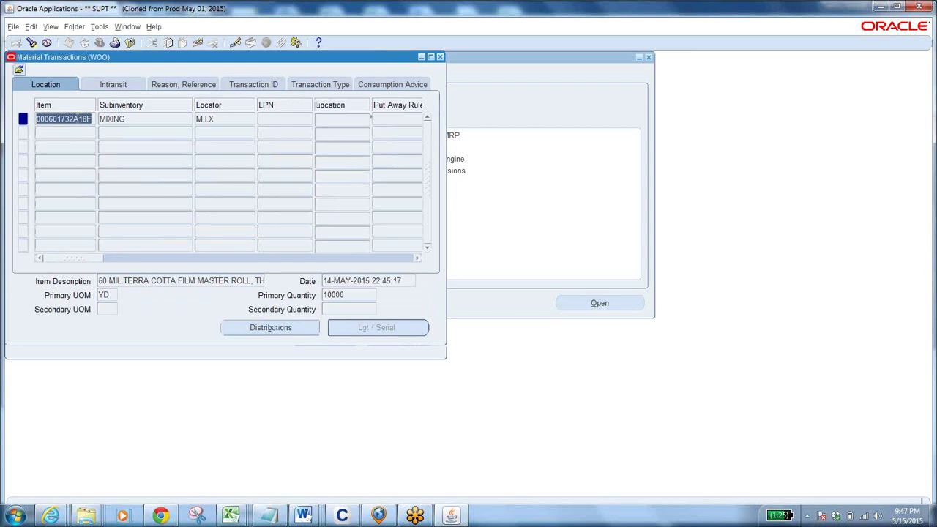
Copy the item number from the transaction line in the MIXING subinventory
right_click(78, 123)
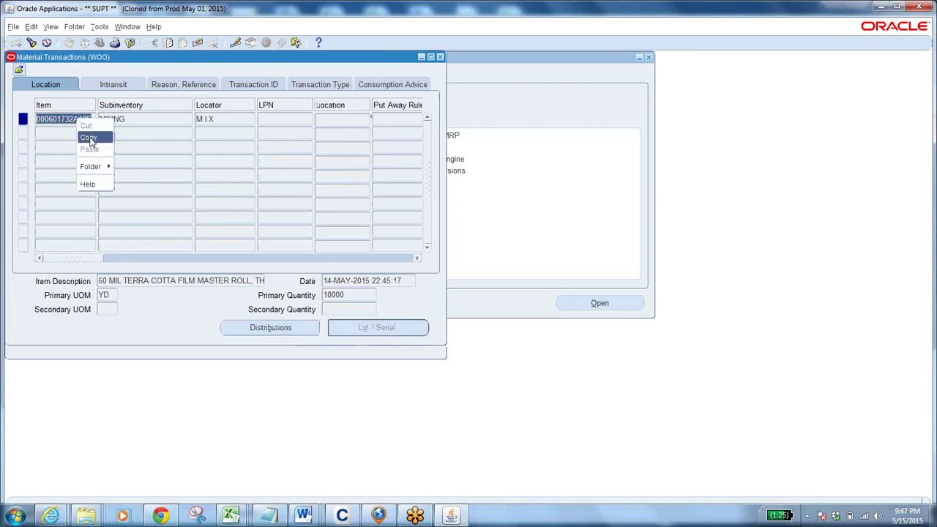
left_click(89, 138)
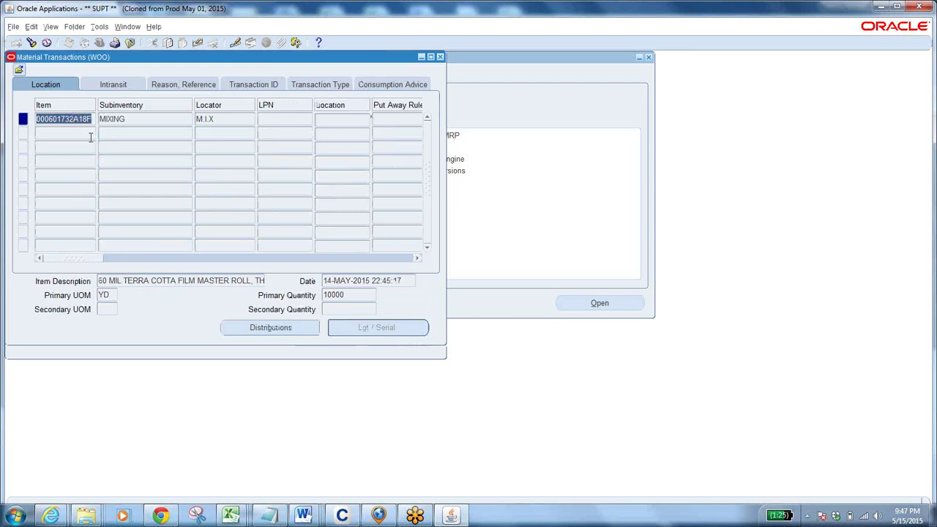
Switch to the BOM Mixing note in Notepad, add item number 000601732A18F on a new line at the end, and return to Oracle Applications
double_click(349, 295)
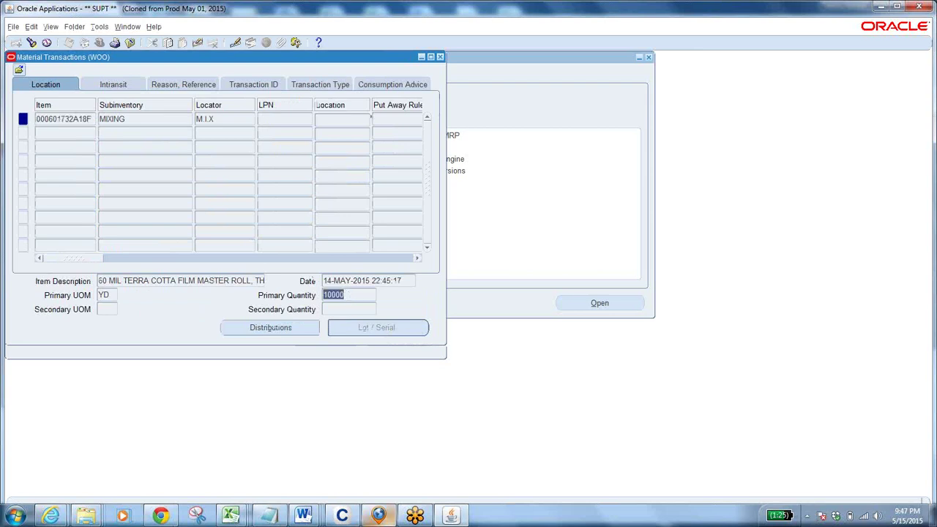
left_click(269, 515)
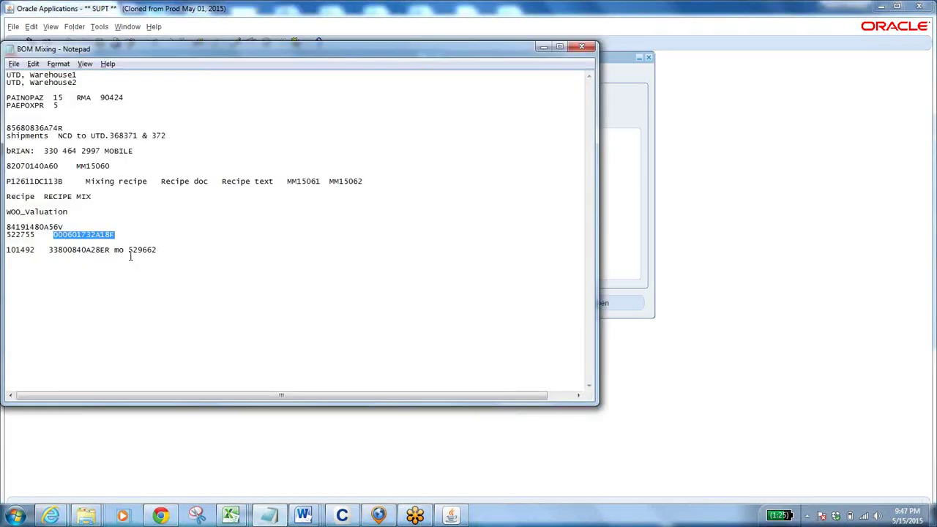
left_click(173, 250)
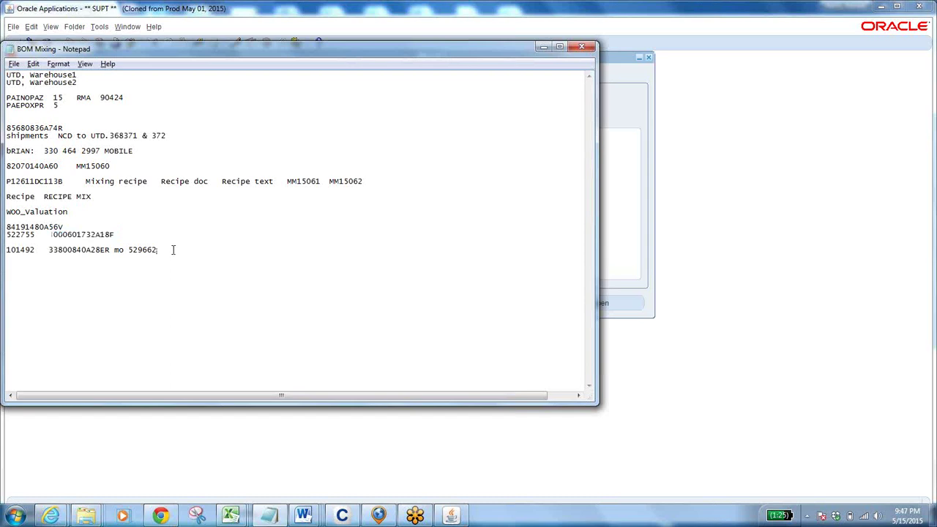
key("Return")
key("ctrl+v")
key("alt+Tab")
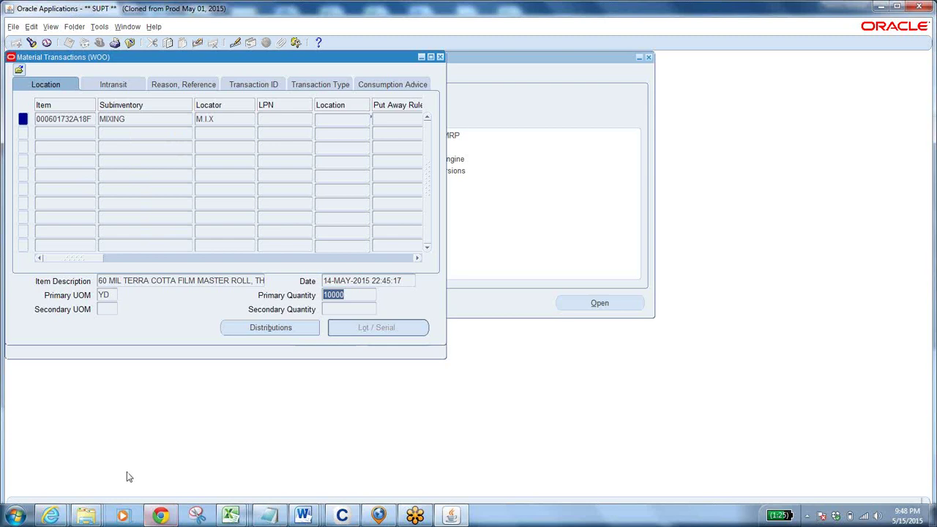
left_click(93, 520)
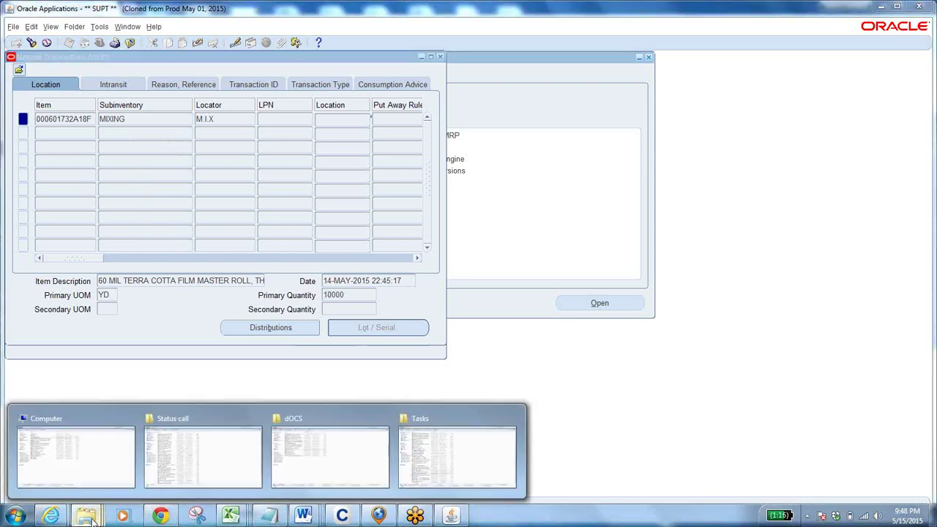
left_click(117, 464)
key("BackSpace")
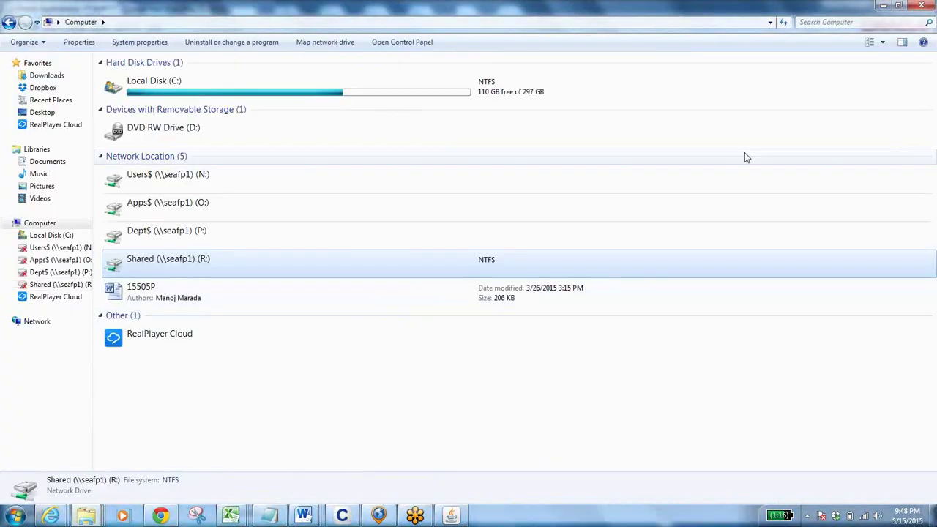
left_click(926, 7)
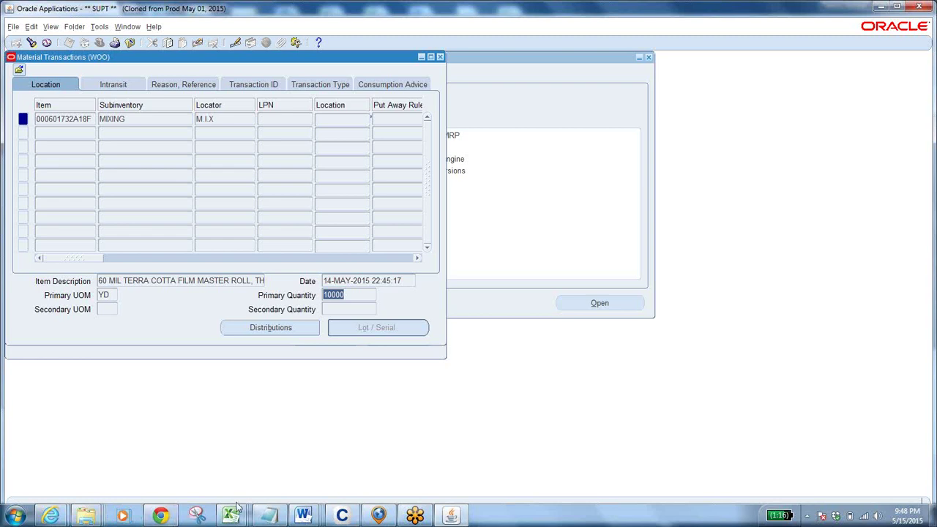
left_click(271, 517)
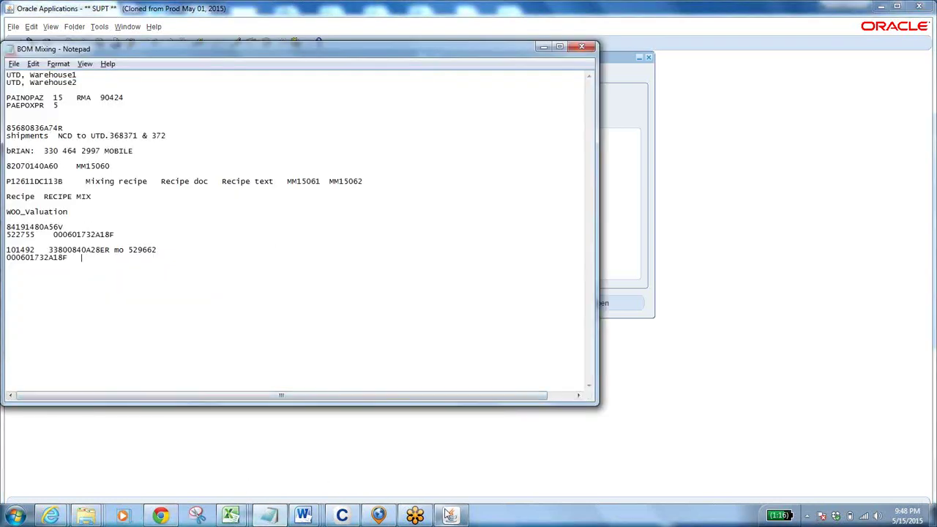
left_click(451, 515)
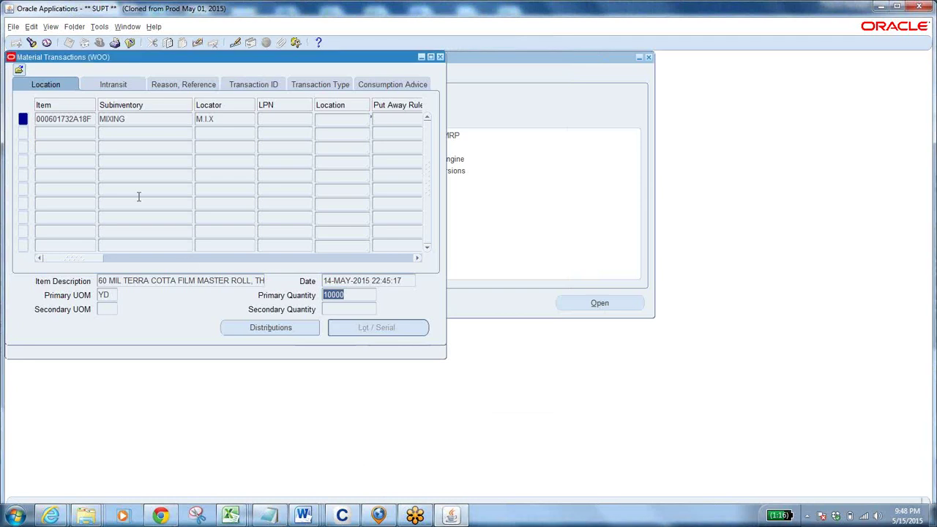
Leave the material transactions results and open the Query Material form from the On-hand, Availability functions
left_click(130, 42)
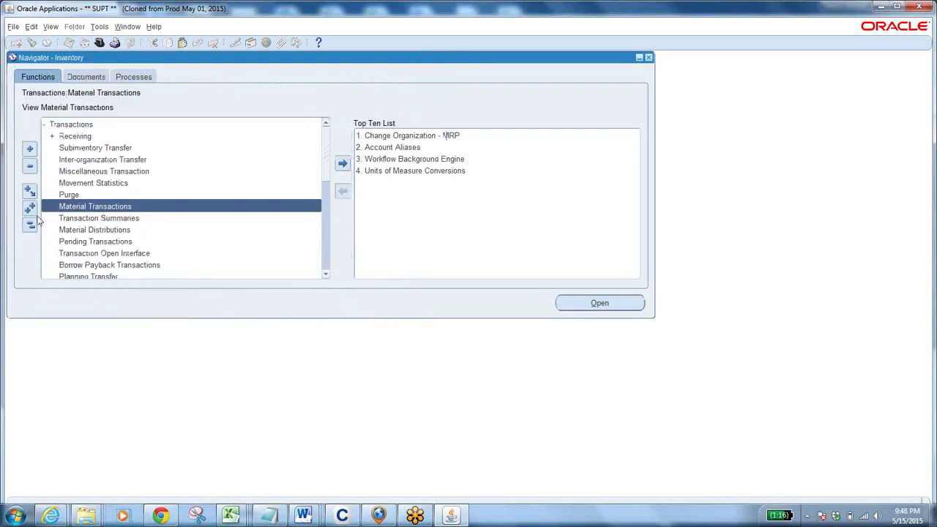
left_click(30, 226)
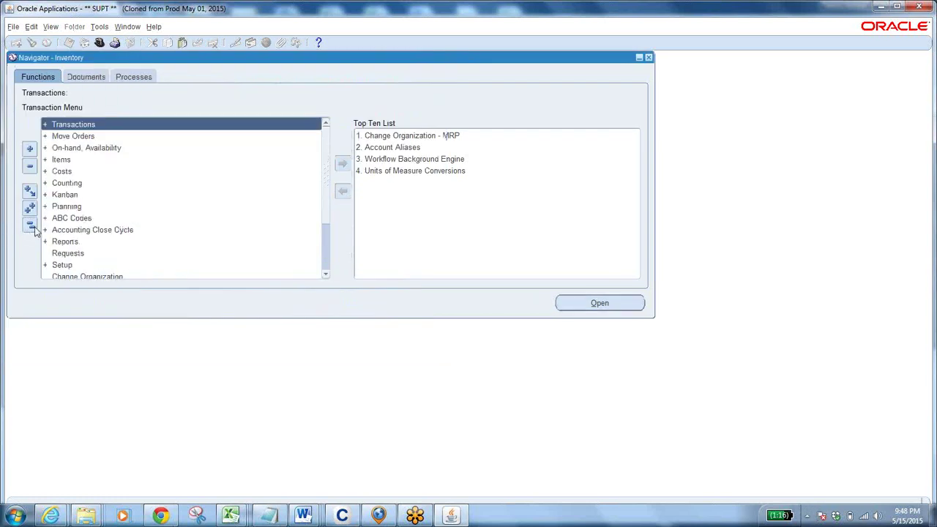
left_click(100, 149)
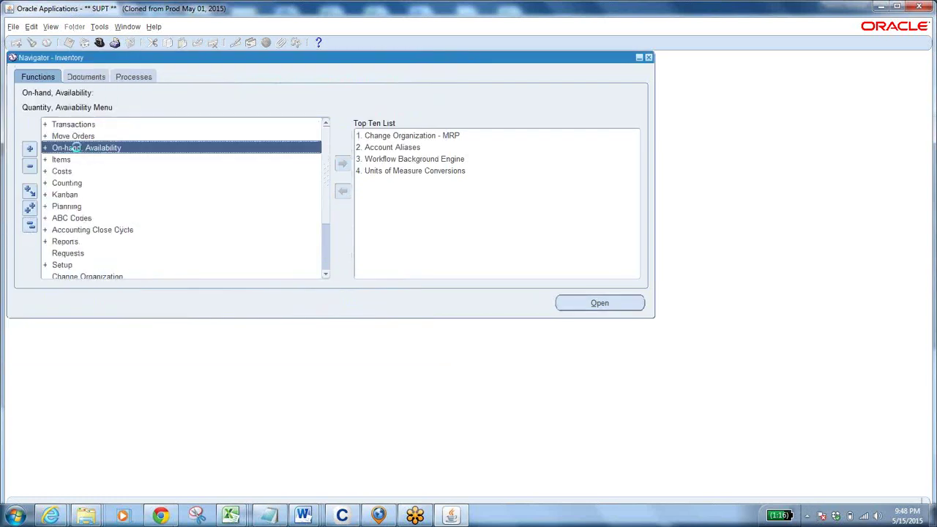
double_click(76, 148)
double_click(99, 161)
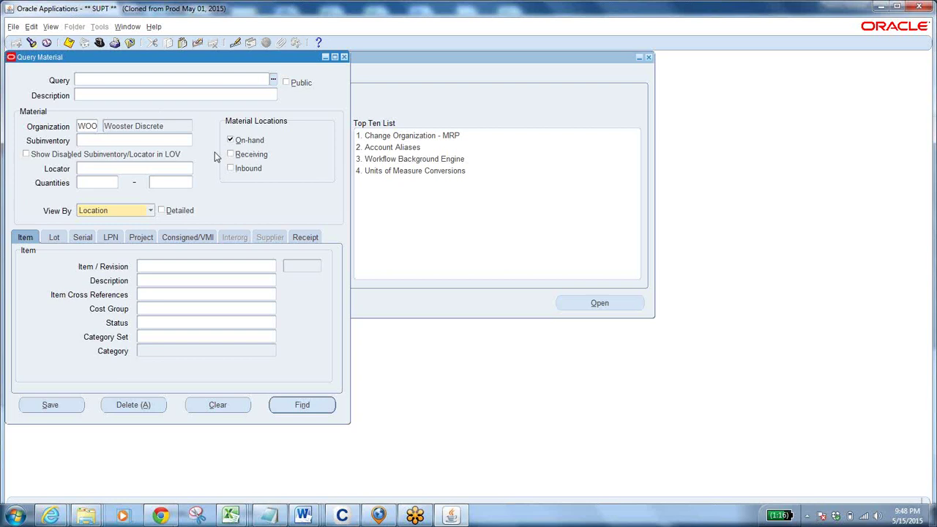
Find the on-hand material for item 000601732A18F in organization WOO
left_click(170, 266)
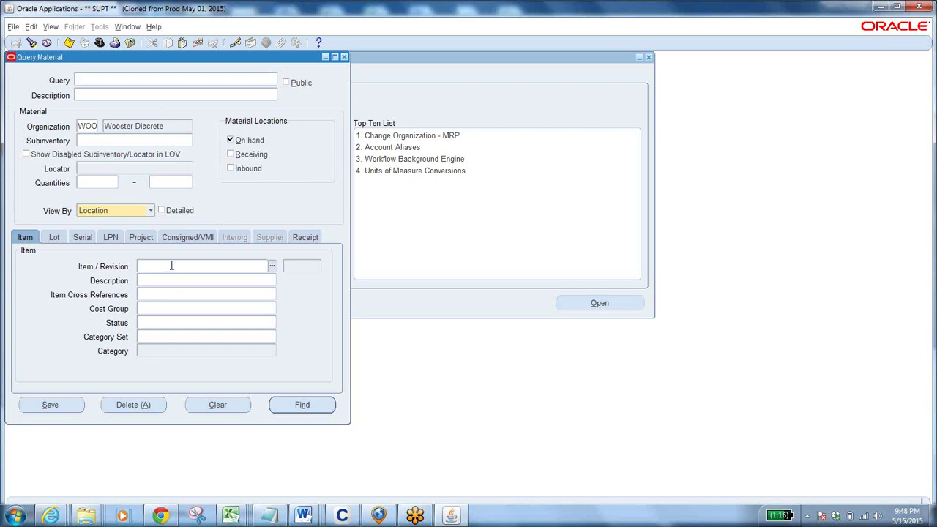
type("00060173A18F")
key("Tab")
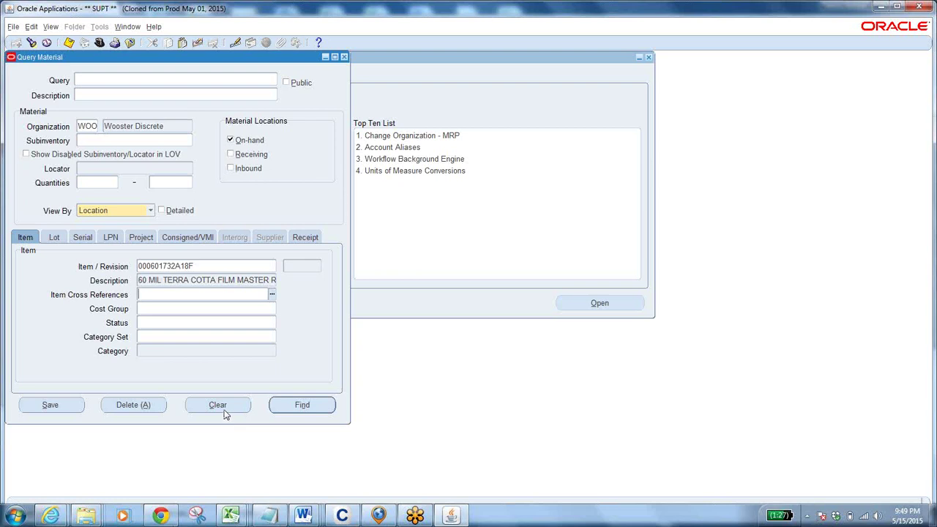
left_click(278, 404)
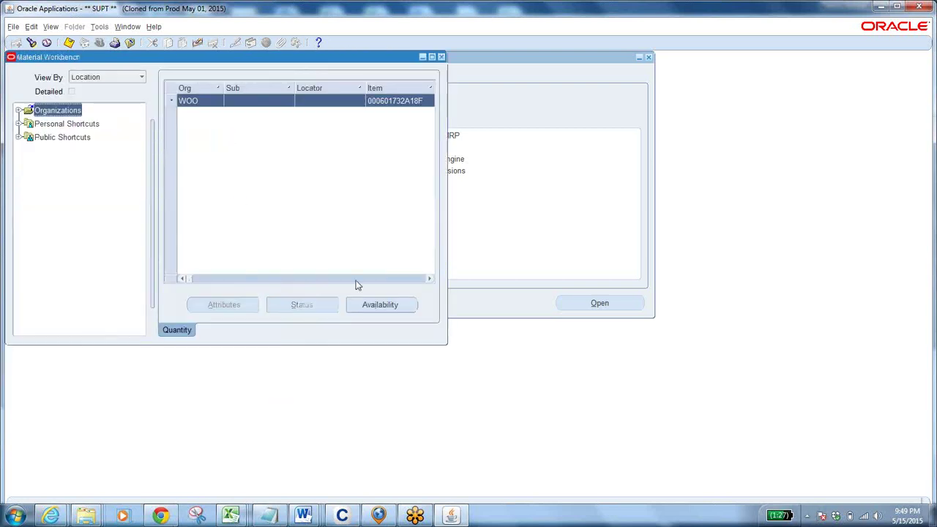
Examine the item's total and available-to-reserve quantities in its availability details, and close them
left_click(372, 308)
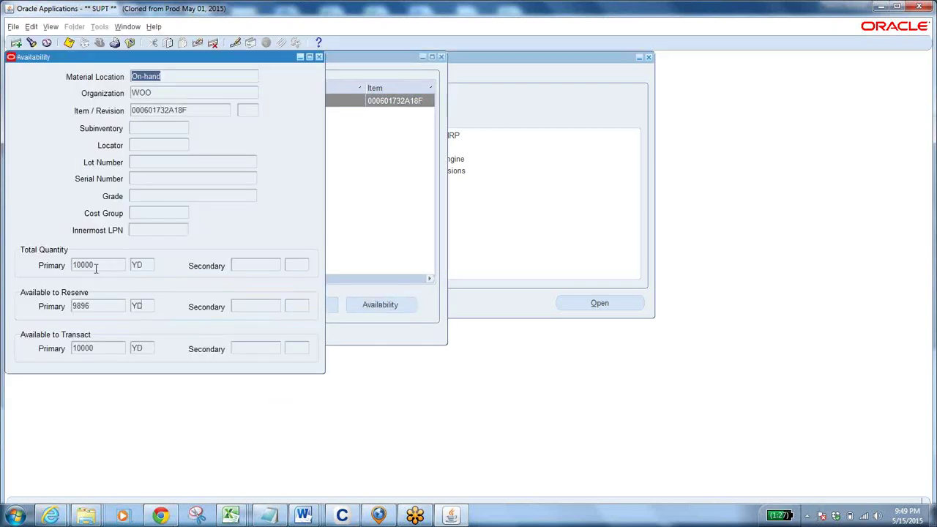
left_click(97, 268)
left_click(96, 305)
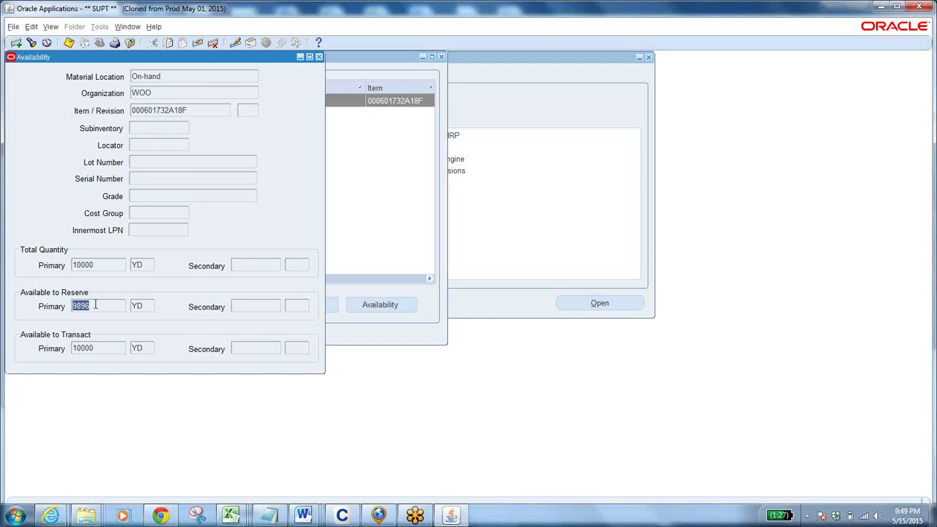
left_click(97, 306)
left_click(319, 57)
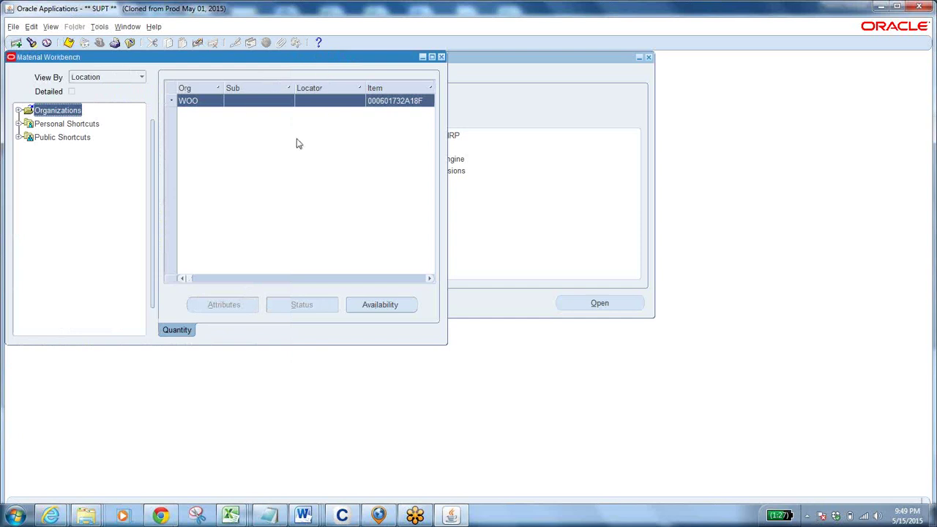
Maximize the Material Workbench and check the Status column at the end of the item's on-hand line
left_click(432, 58)
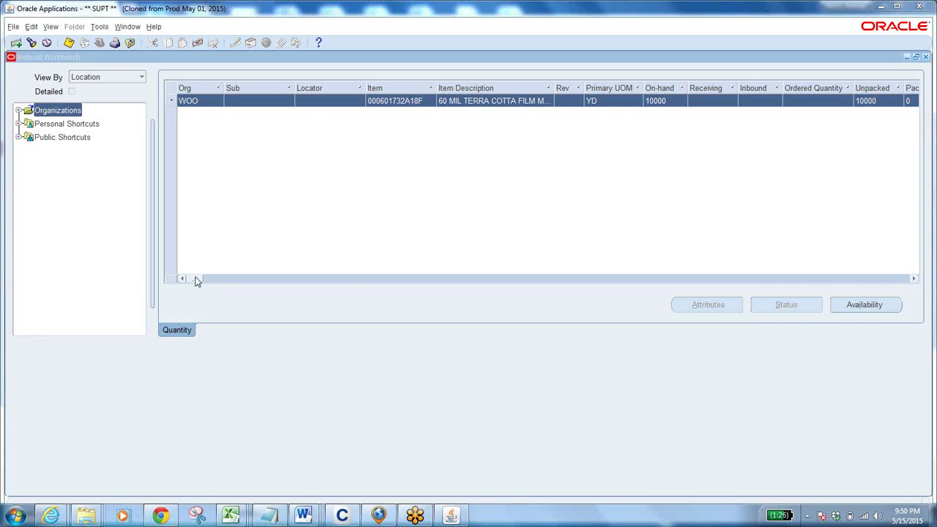
left_click_drag(195, 281, 910, 293)
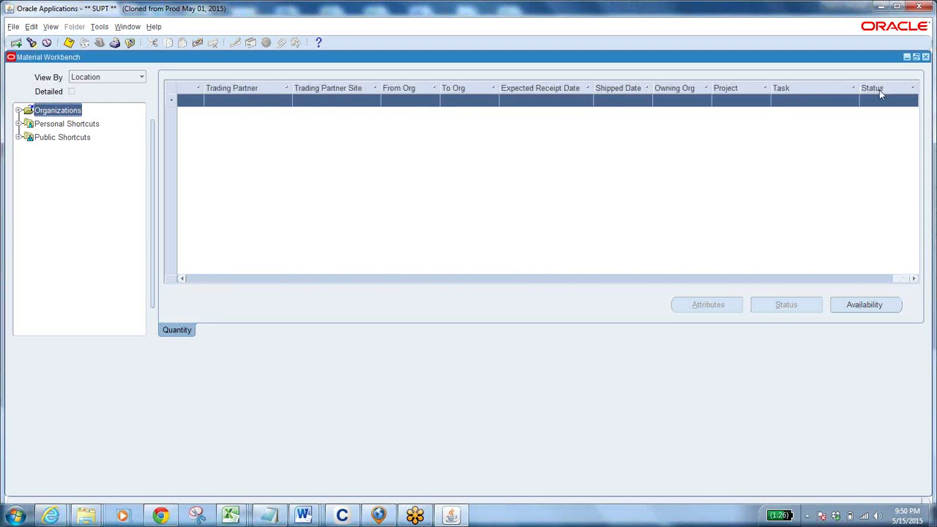
left_click(101, 27)
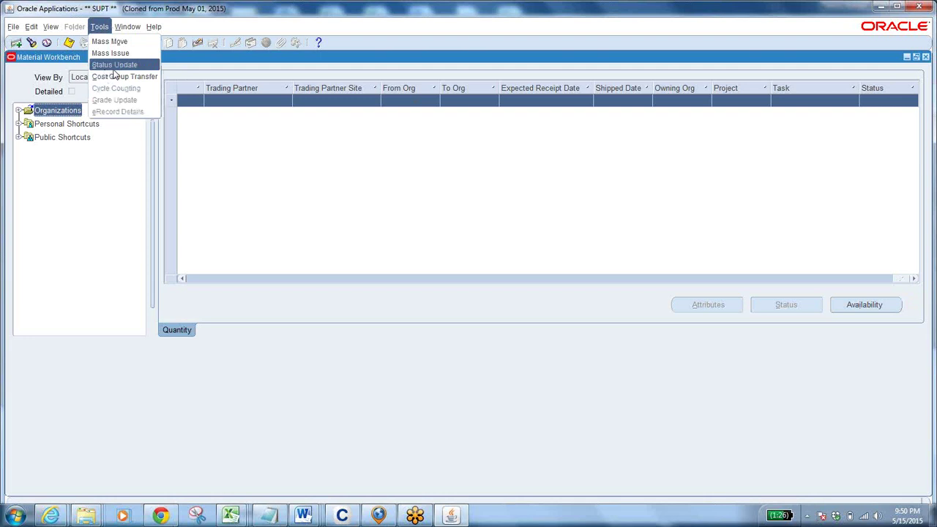
left_click(20, 110)
Expand Organizations through WOO, On-hand, MIXING and locator M.I.X, and select item 000601732A18F
left_click(19, 110)
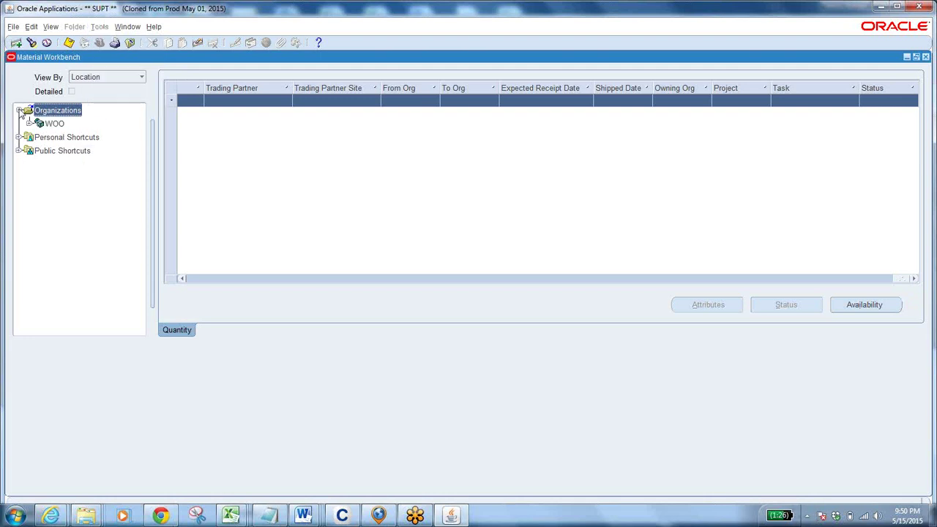
left_click(29, 123)
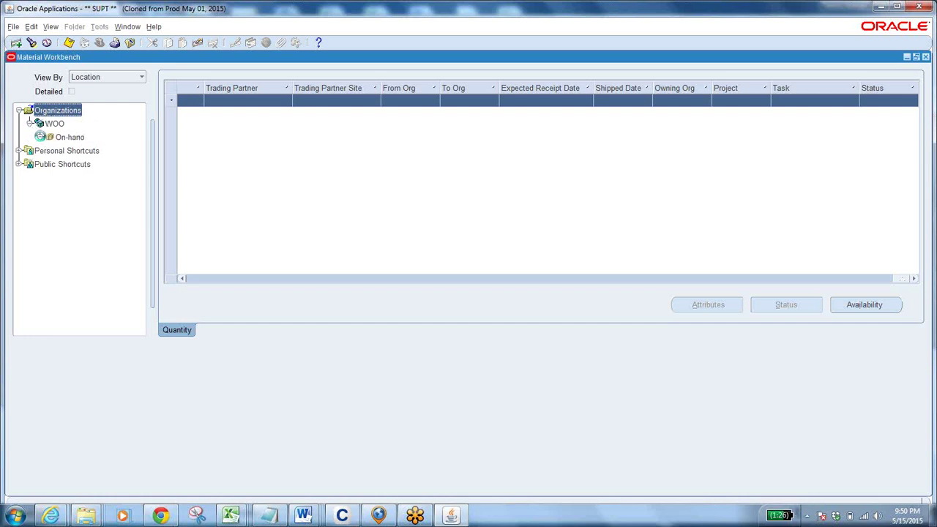
left_click(40, 137)
left_click(51, 150)
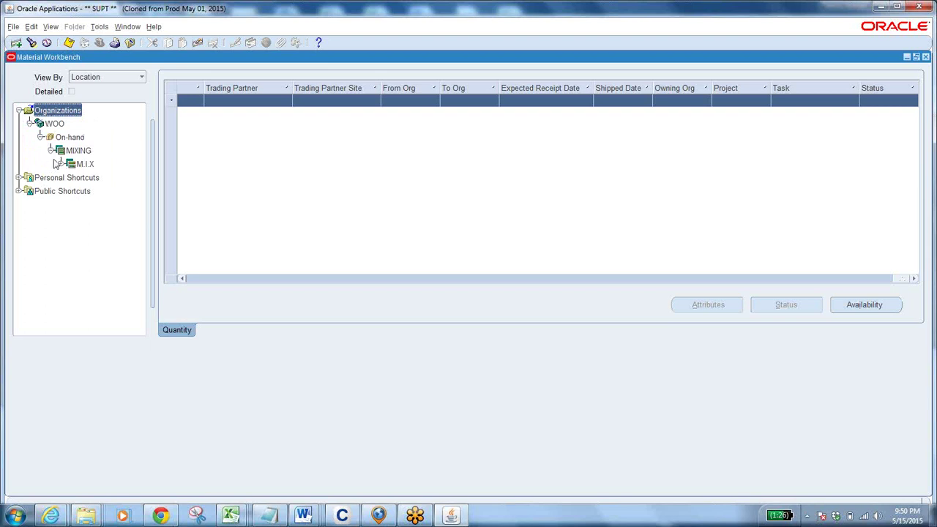
left_click(61, 164)
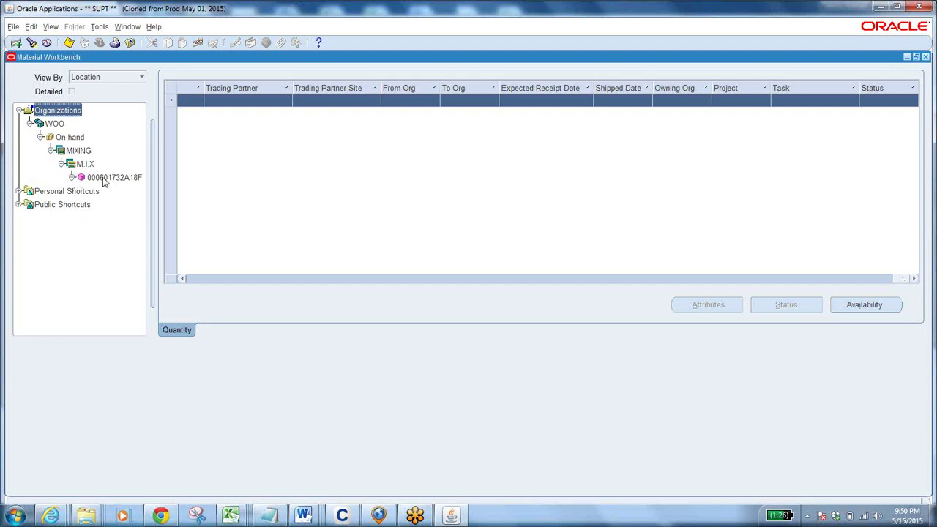
left_click(104, 180)
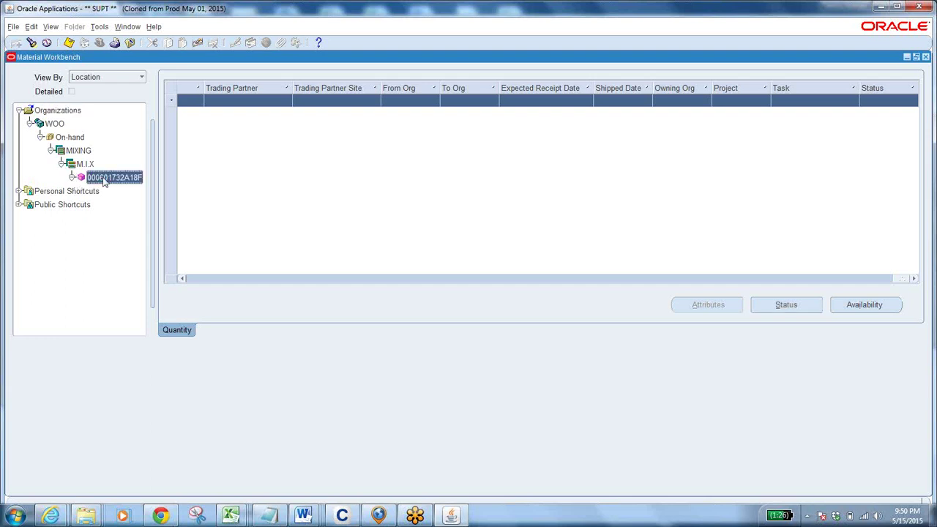
Open Status Update for the selected item, review the available subinventory material status codes, and cancel without choosing one
left_click(102, 29)
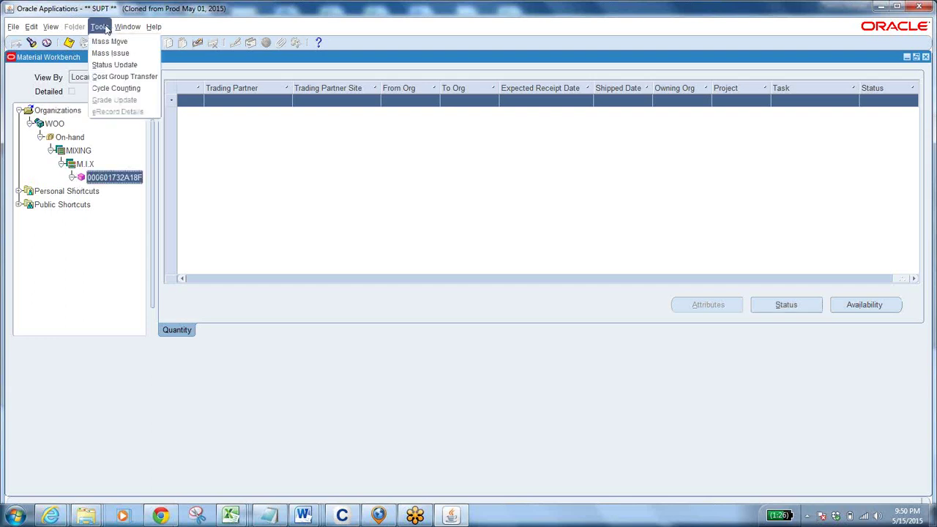
left_click(115, 66)
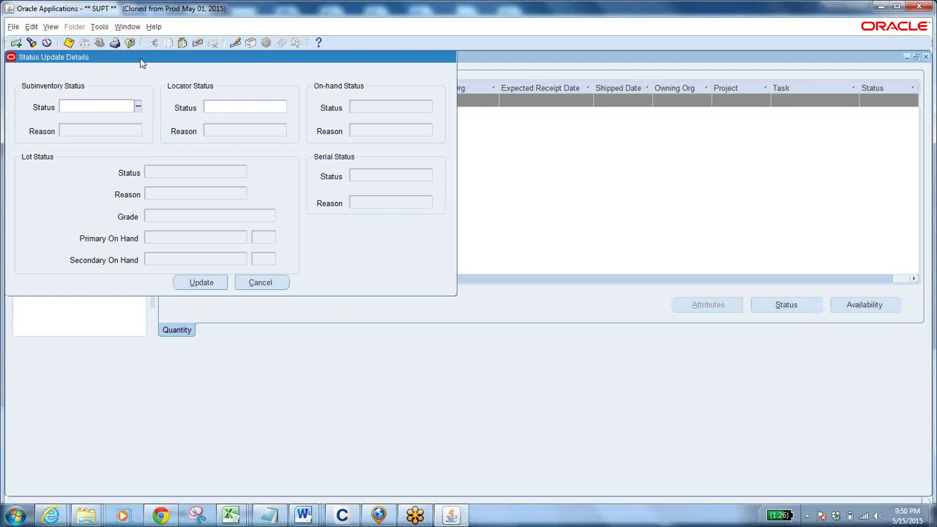
left_click(138, 107)
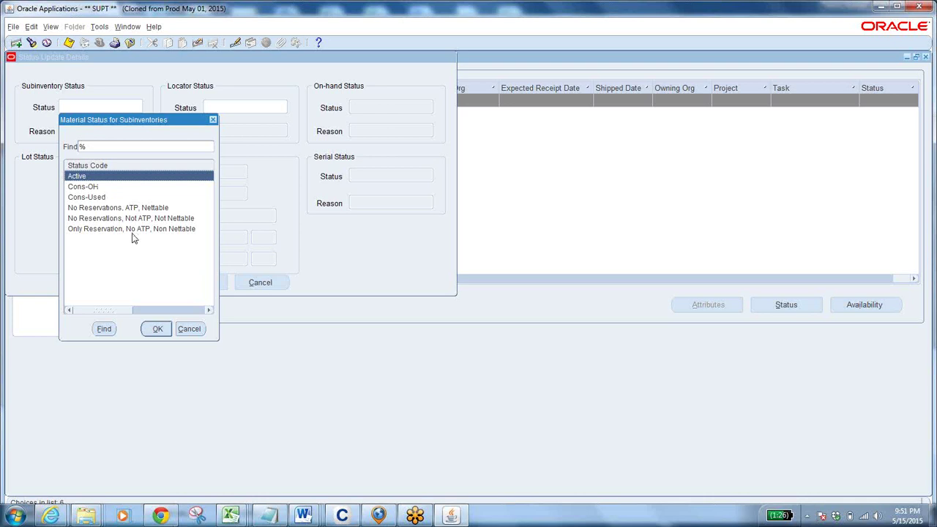
left_click_drag(121, 314, 88, 313)
left_click(188, 329)
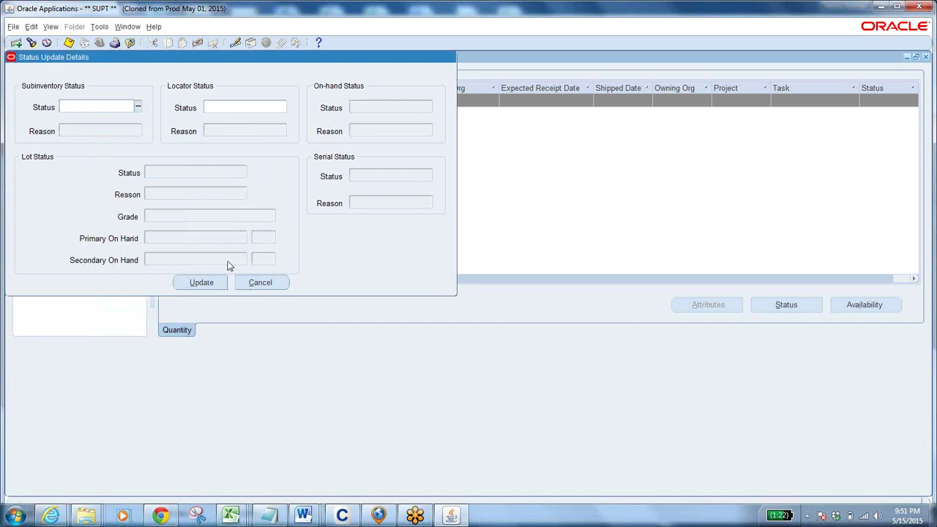
left_click(256, 282)
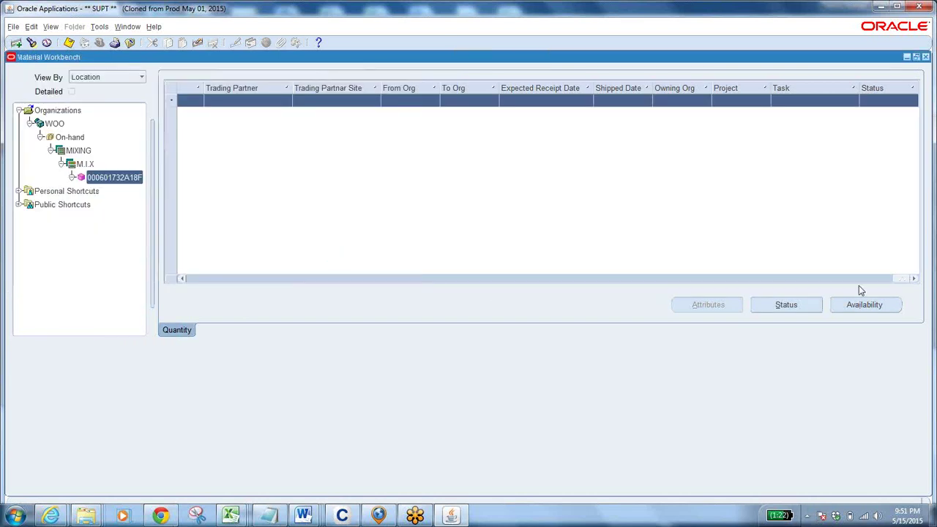
Open the selected item's availability in locator M.I.X, compare its total and available-to-reserve quantities, and move the window clear of the organization tree
left_click(854, 304)
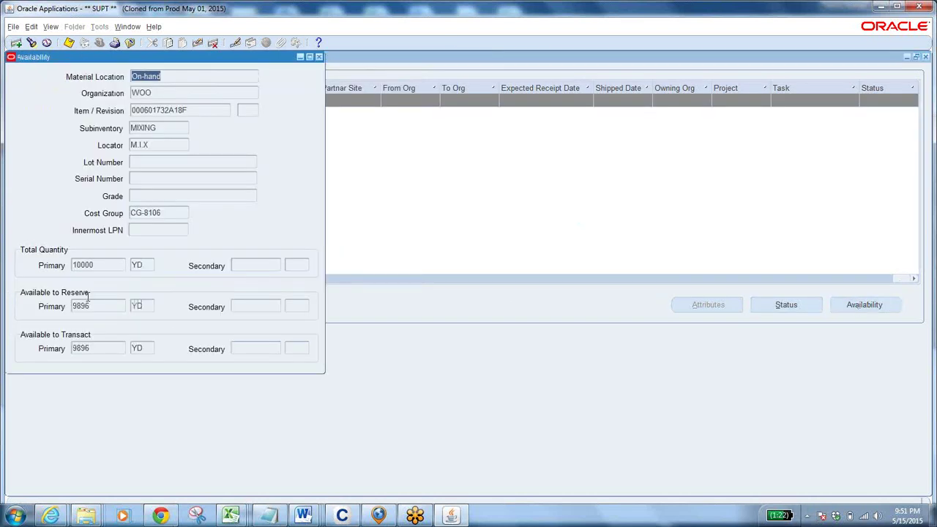
double_click(101, 264)
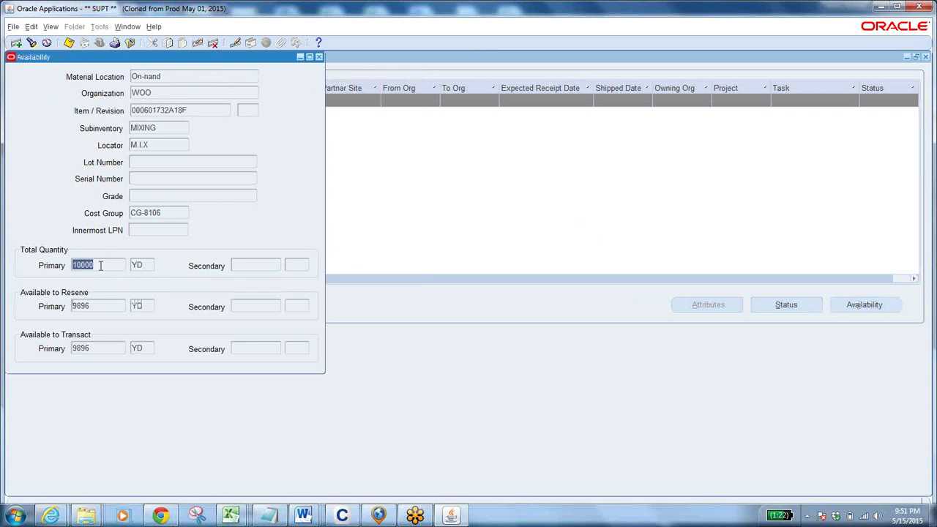
left_click_drag(101, 265, 54, 270)
left_click(100, 307)
left_click_drag(100, 306, 41, 306)
left_click_drag(136, 58, 287, 131)
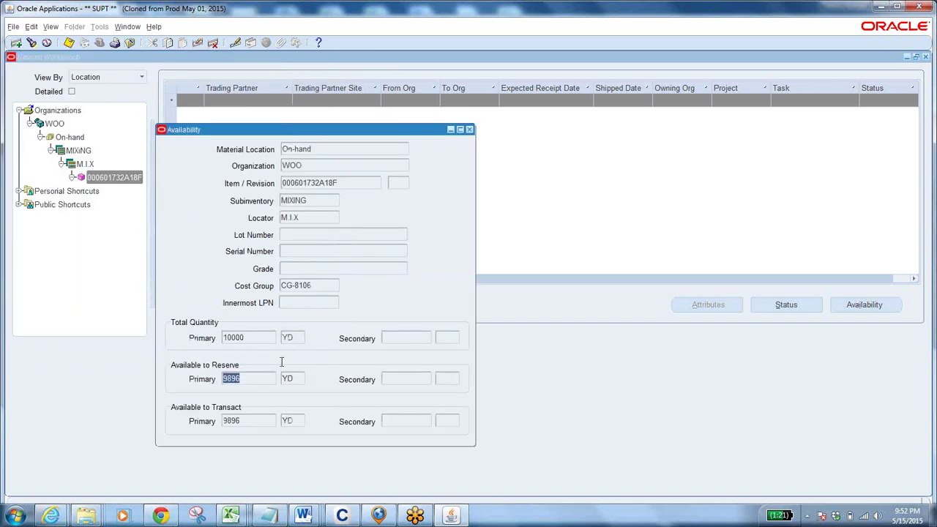
Compare the item's primary total quantity with its available-to-reserve quantity again, and close the availability details
left_click(249, 338)
left_click(247, 378)
left_click(469, 130)
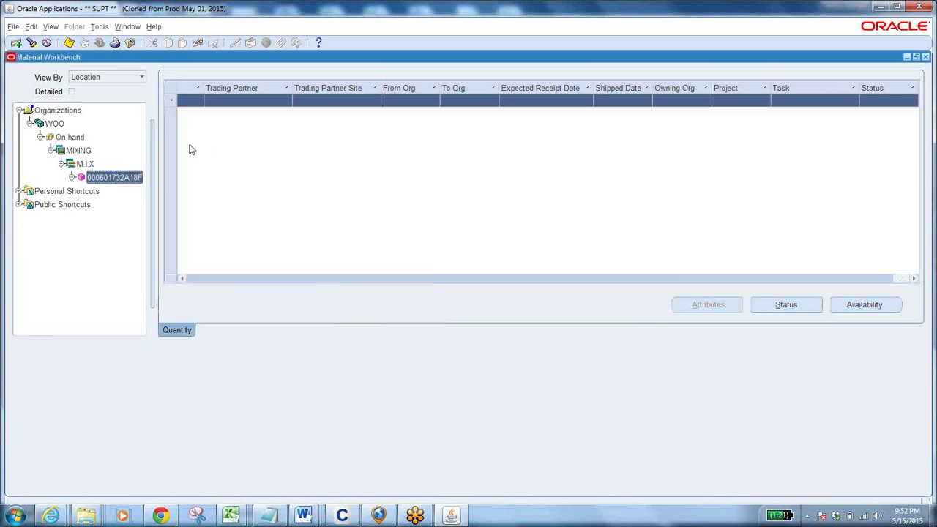
Reopen Status Update for the item, look at the Cons-Used and Active subinventory status codes, and cancel without updating
left_click(99, 28)
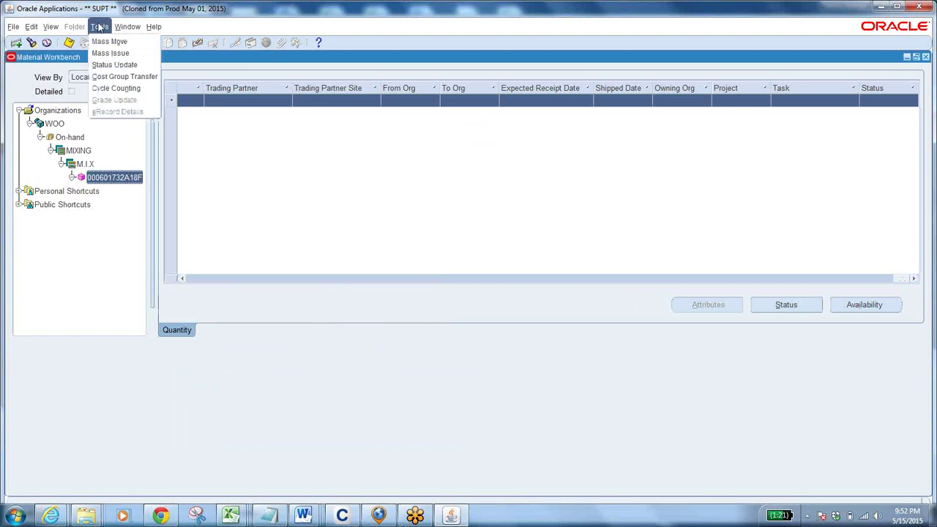
left_click(114, 64)
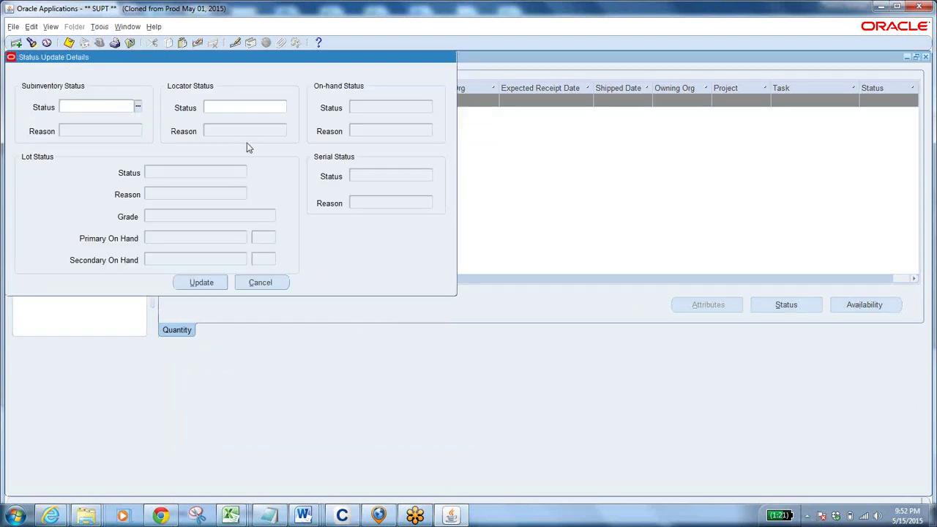
left_click(138, 107)
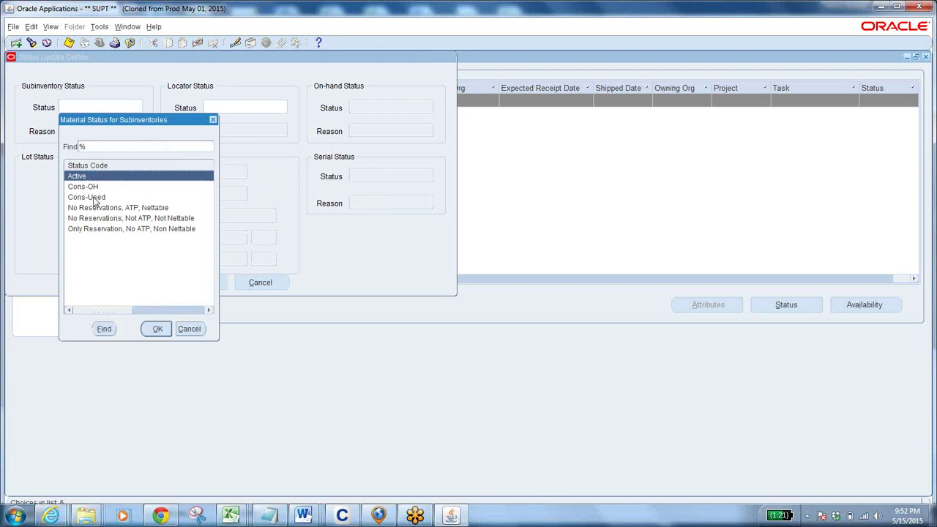
left_click(94, 199)
left_click(89, 178)
left_click(195, 332)
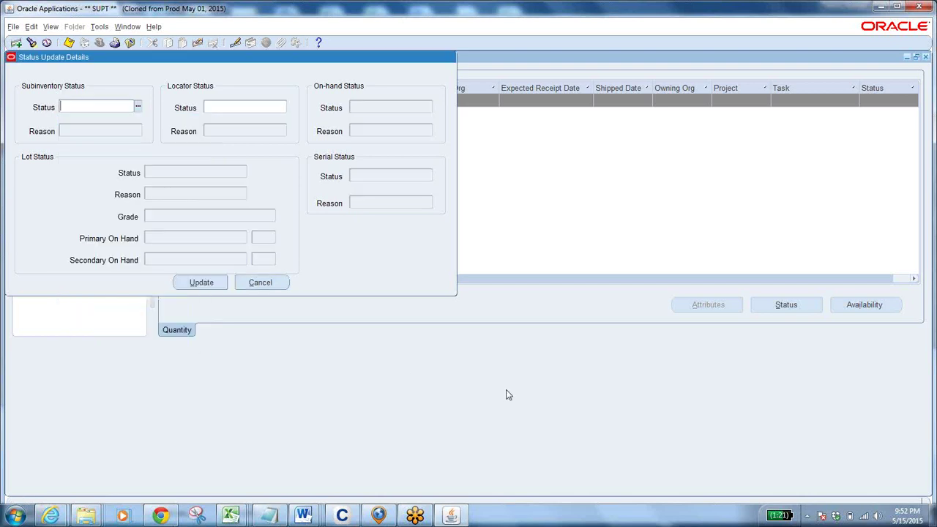
left_click(268, 284)
Recheck the availability of item 000601732A18F in locator M.I.X and close the details
left_click(864, 304)
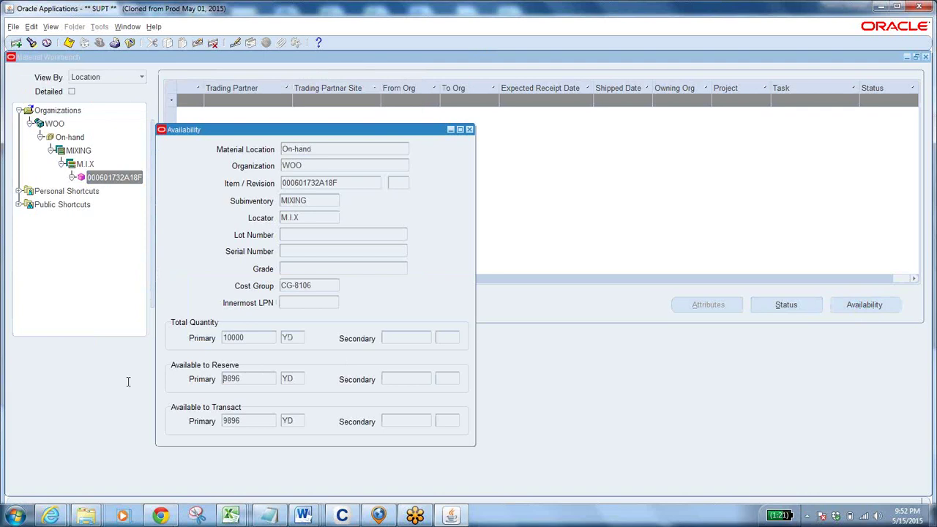
left_click(470, 129)
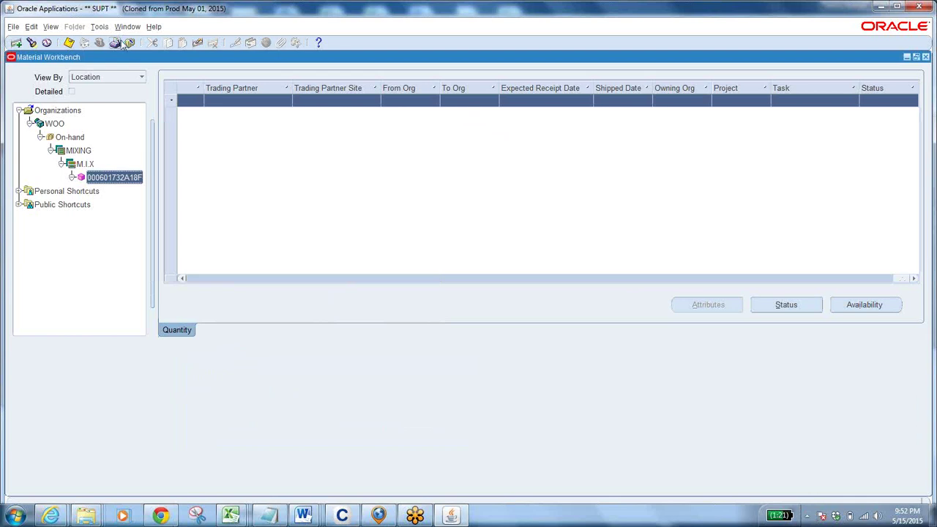
Return to the Inventory Navigator, collapse the function list, and open the Move Orders form for WOO
left_click(129, 43)
left_click(30, 224)
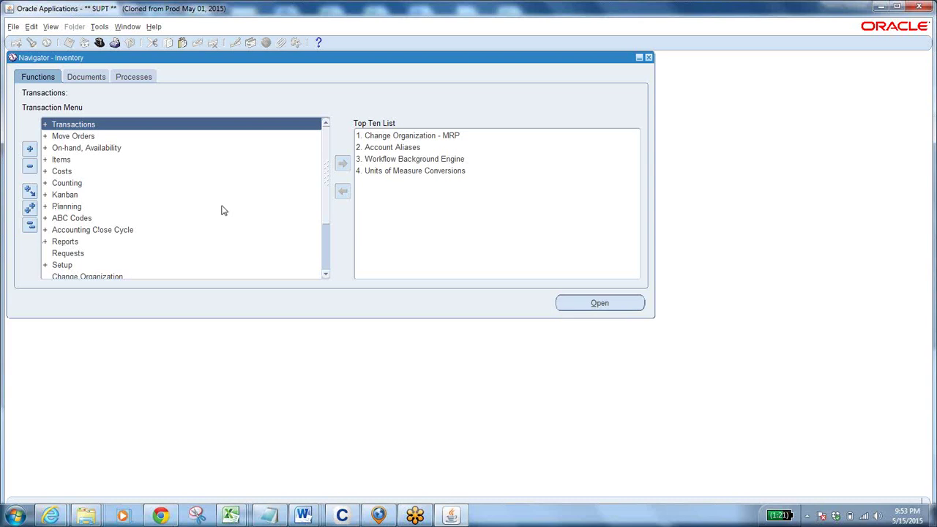
double_click(83, 137)
double_click(94, 148)
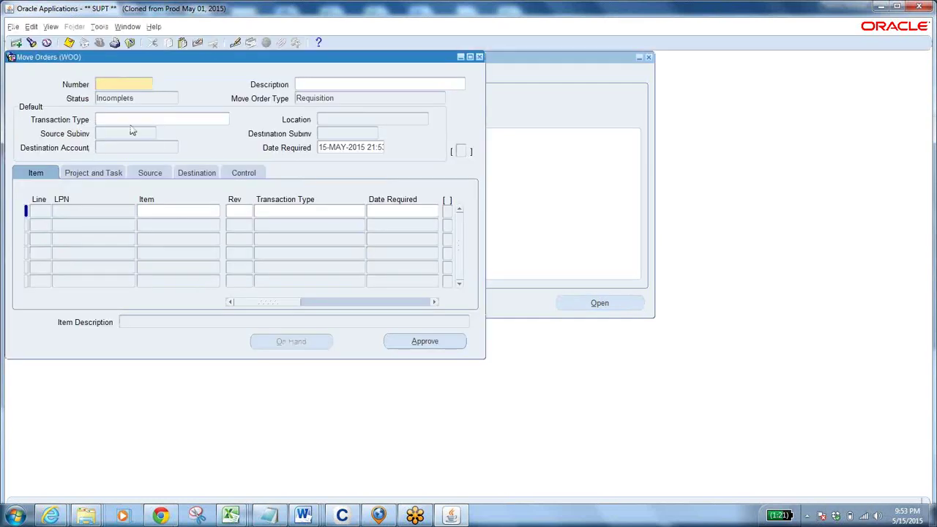
Enter the move order description "requirement for maintenance dept" and set the default transaction type to Move Order Issue
left_click(310, 85)
type("requirement for")
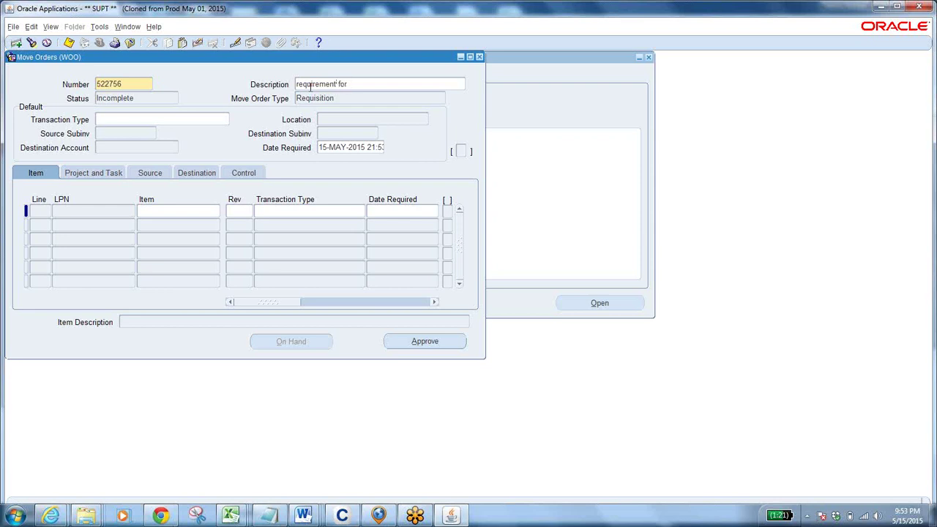
type("maintenance, dept")
left_click(224, 120)
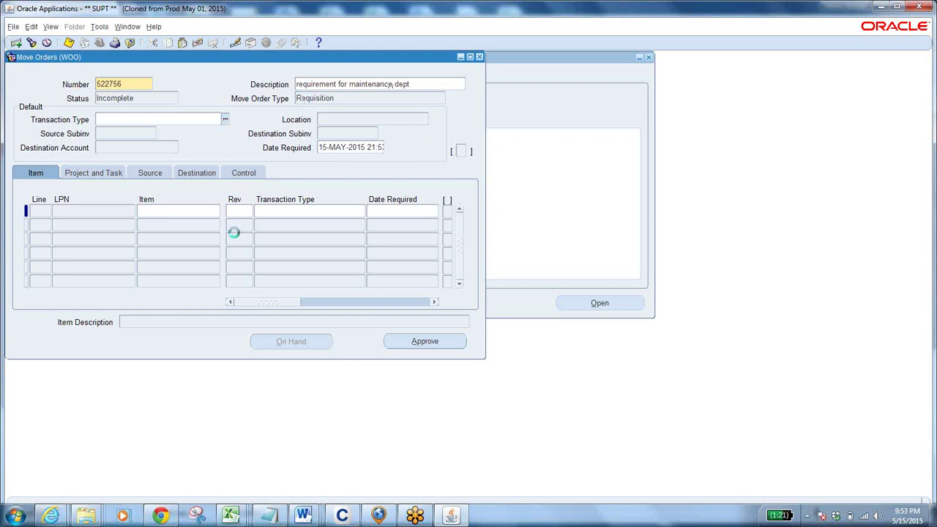
left_click(155, 199)
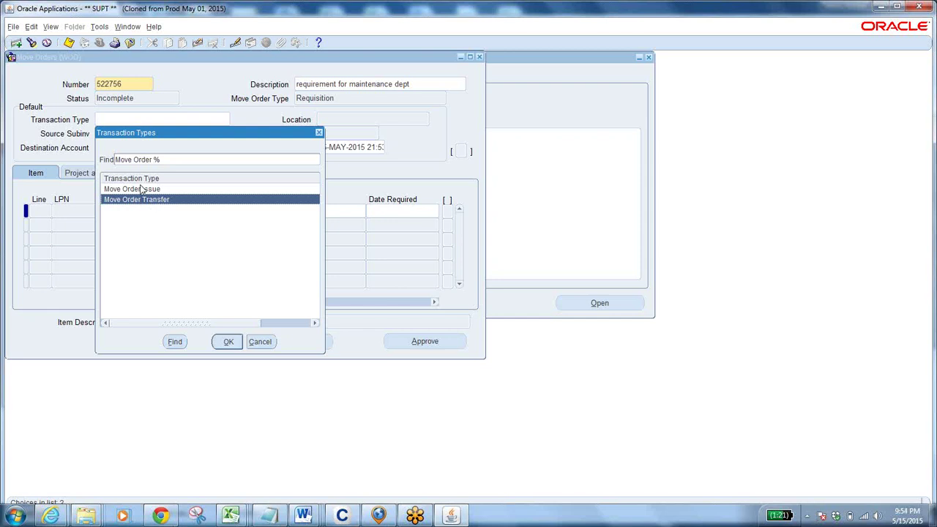
left_click(144, 189)
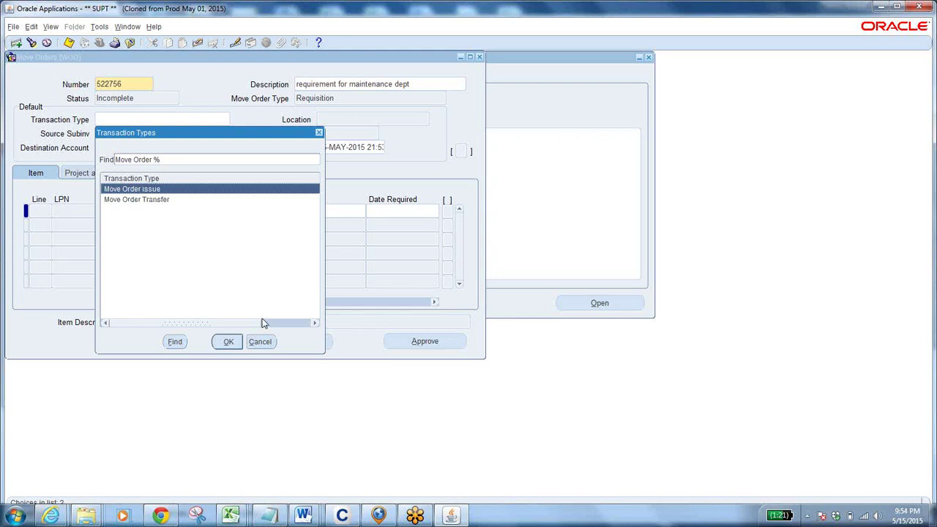
left_click(229, 342)
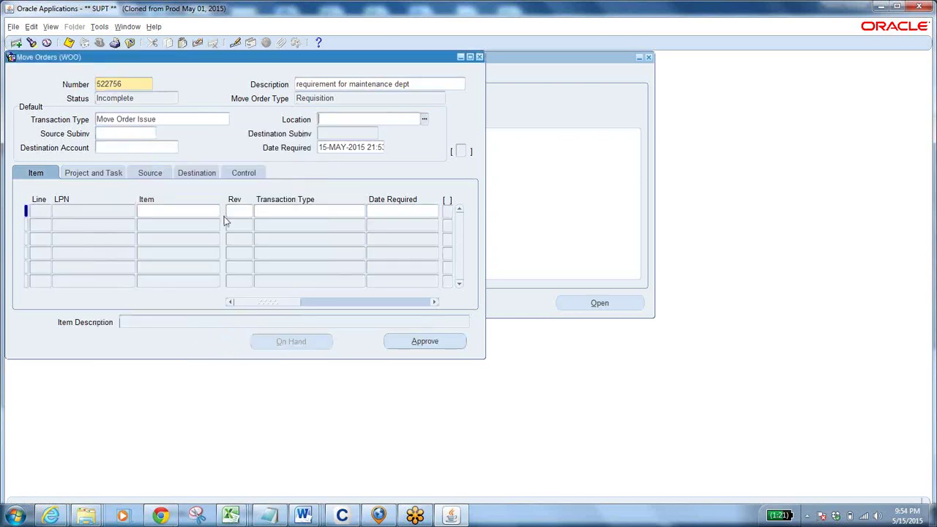
Check whether the source and destination subinventory fields accept entry for the Move Order Issue type
left_click(137, 135)
left_click(347, 133)
left_click(137, 133)
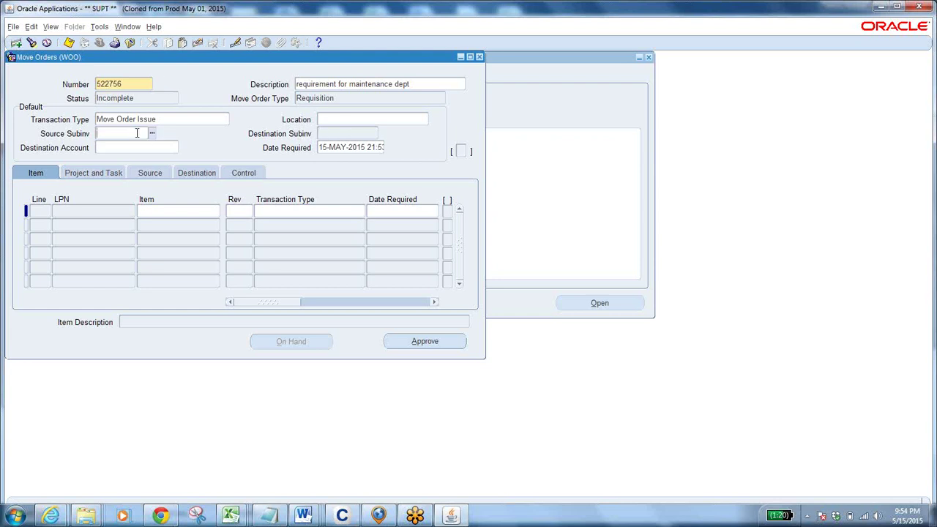
left_click(353, 132)
Set the default transaction type to Move Order Transfer and check that the destination subinventory can be entered
left_click(192, 121)
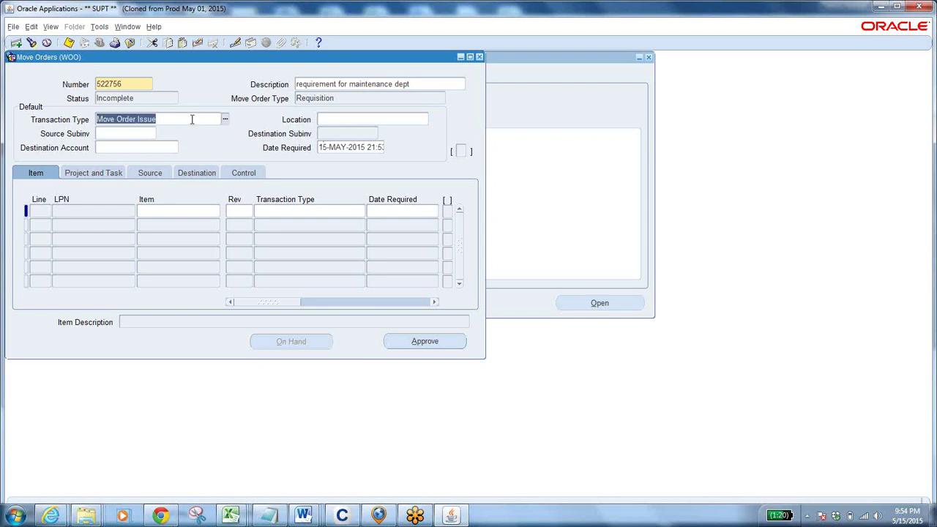
left_click(226, 119)
left_click(168, 200)
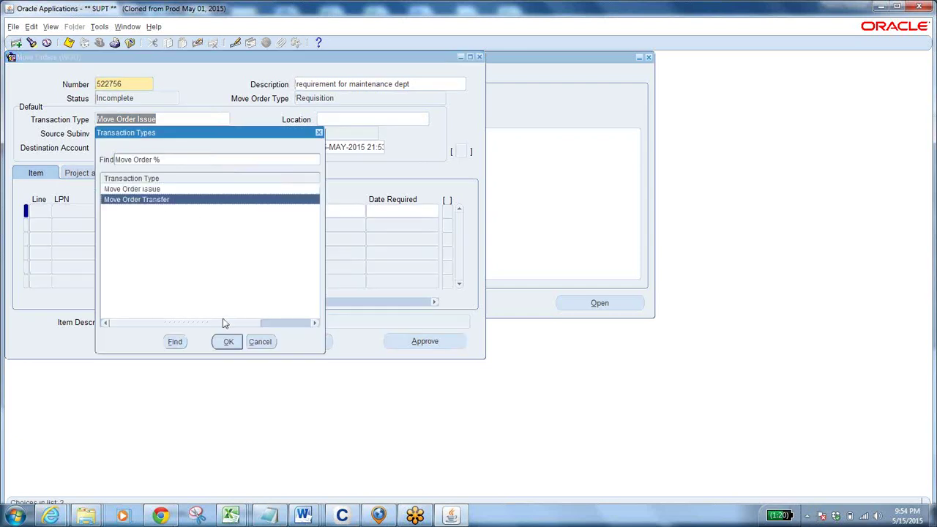
left_click(227, 341)
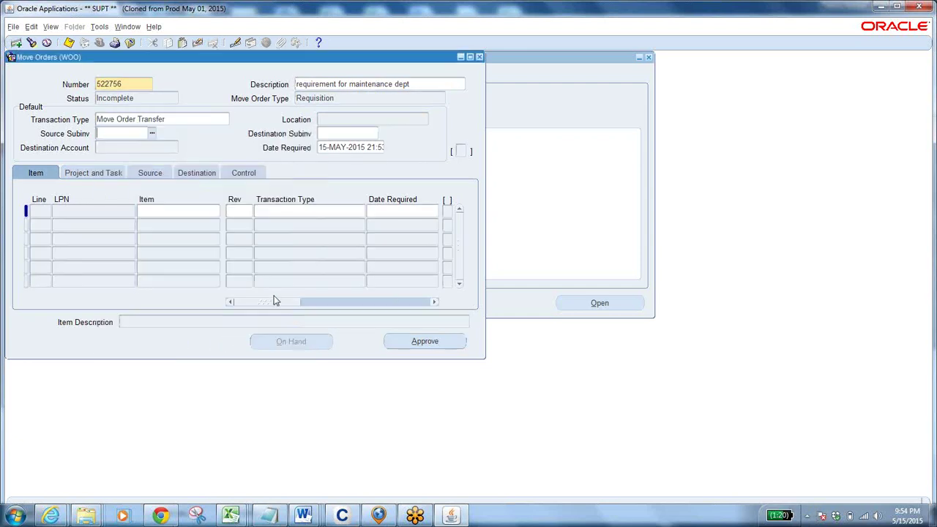
left_click(357, 134)
Set the default transaction type back to Move Order Issue and check the source subinventory field
left_click(205, 118)
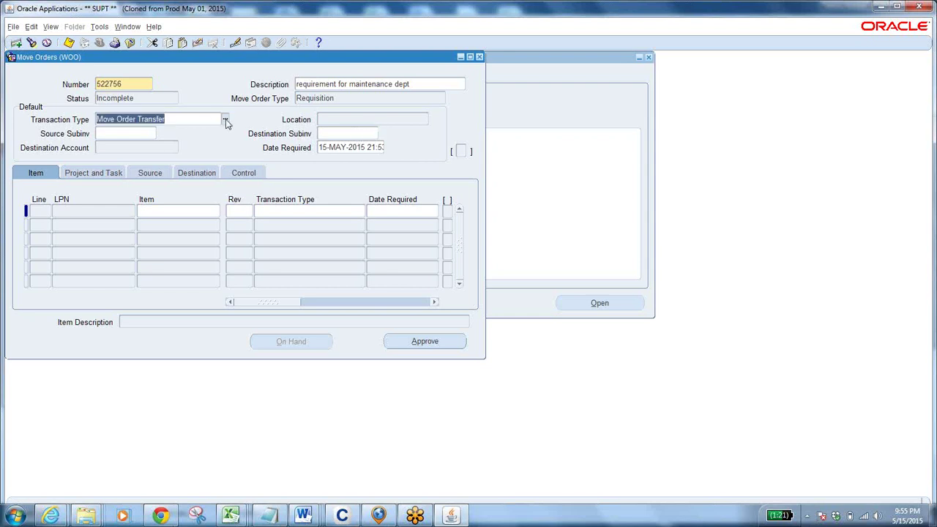
left_click(226, 119)
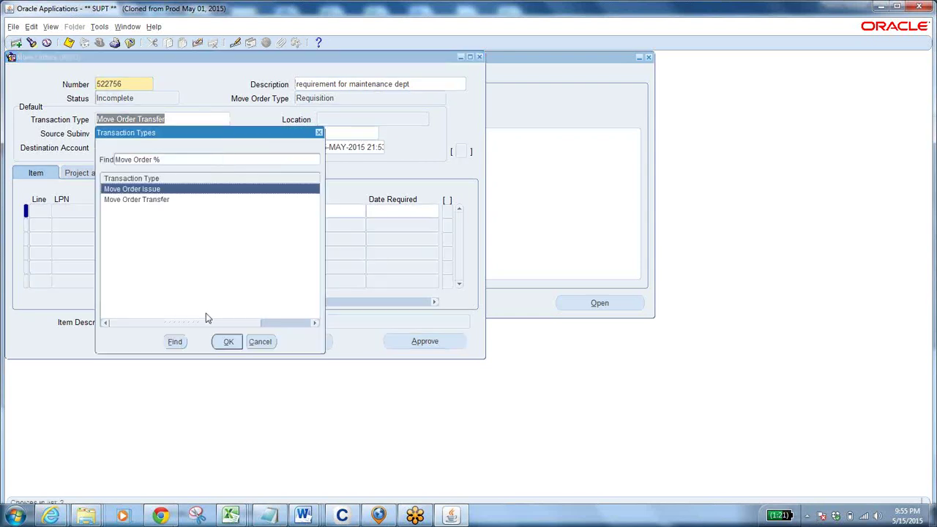
left_click(228, 341)
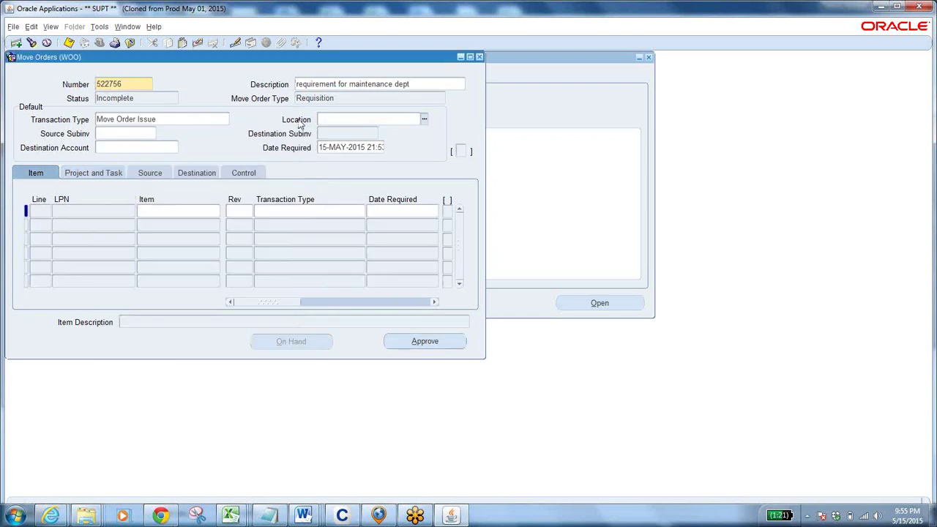
left_click(127, 135)
Copy item number 000601732A18F from the BOM Mixing notes in Notepad and enter it as the item on move order line 1
left_click(172, 214)
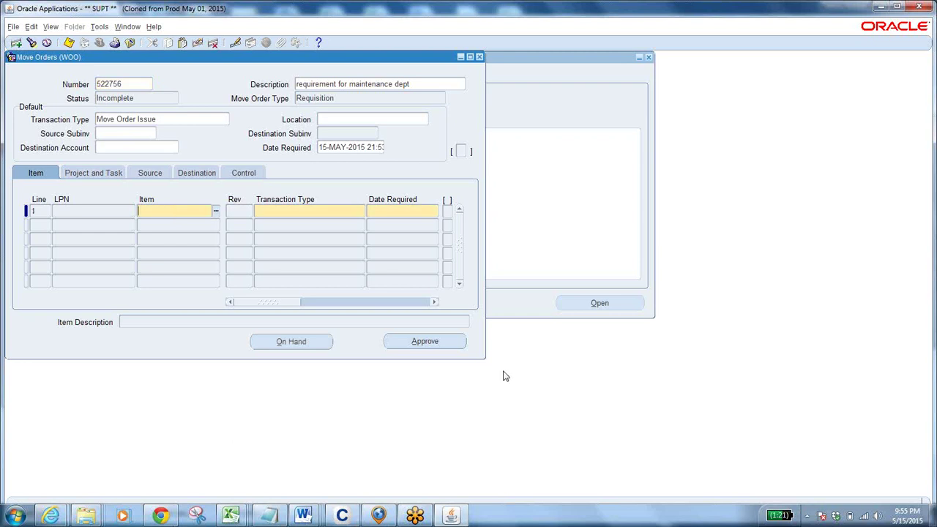
left_click(679, 405)
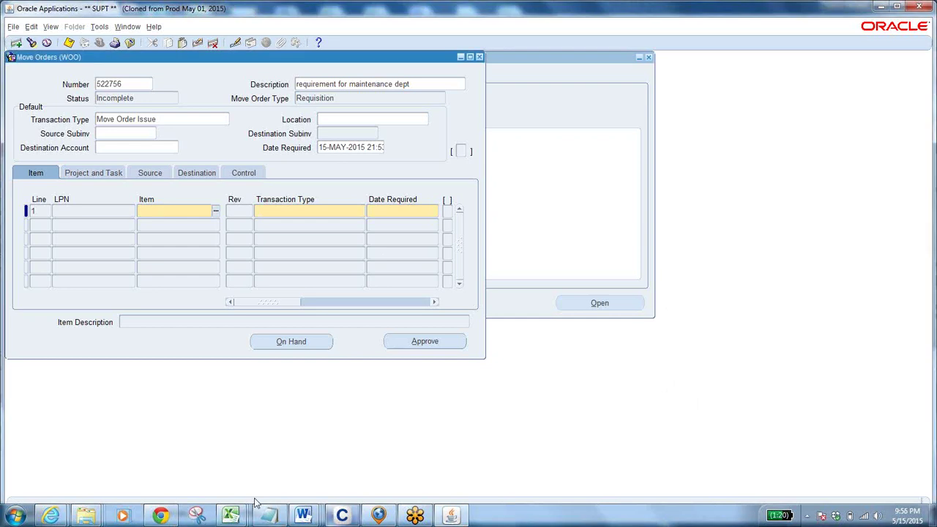
left_click(268, 516)
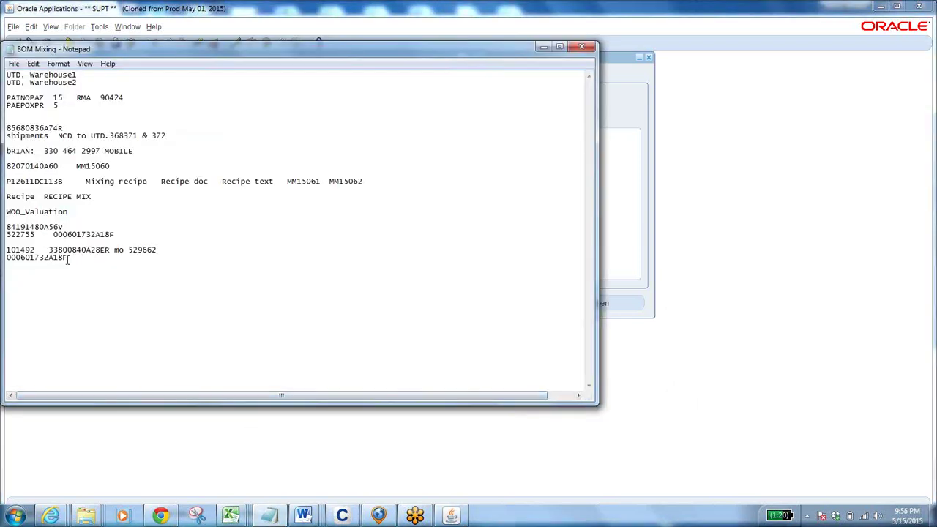
left_click_drag(66, 258, 3, 258)
key("ctrl+c")
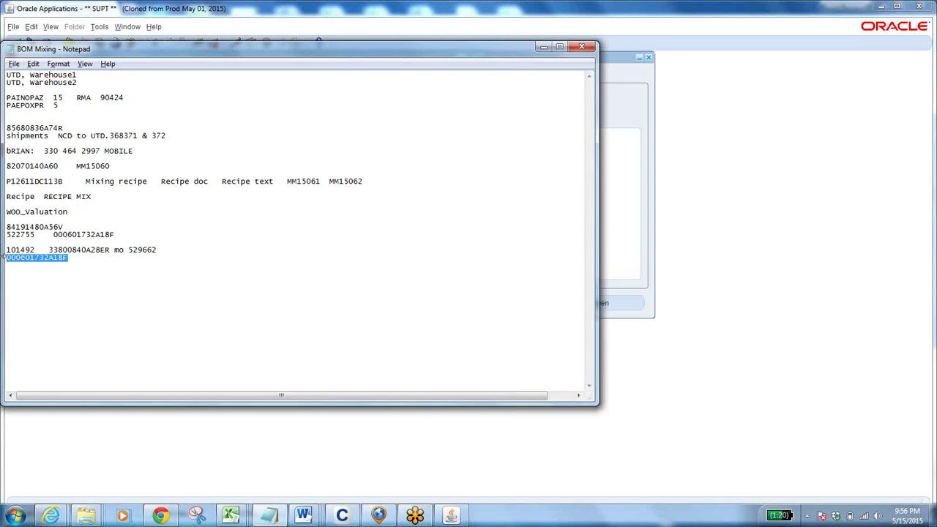
key("alt+Tab")
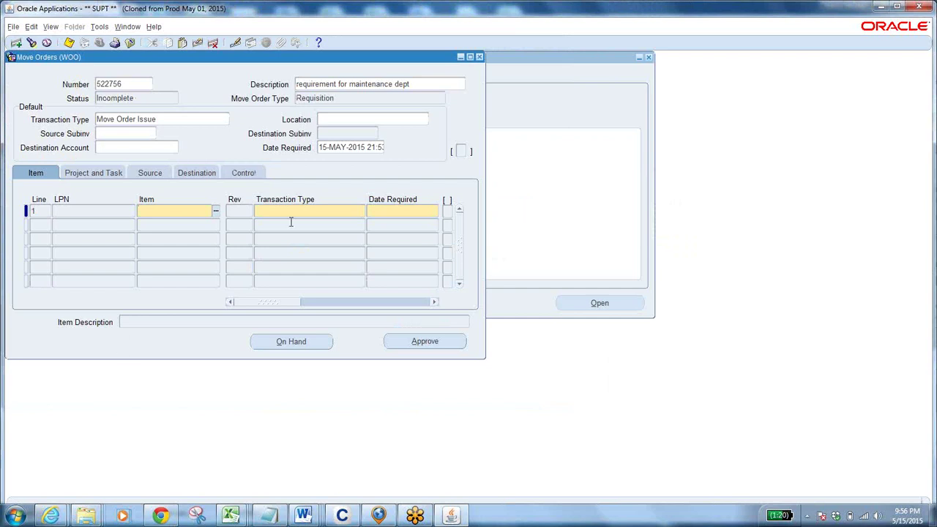
key("ctrl+v")
key("Tab")
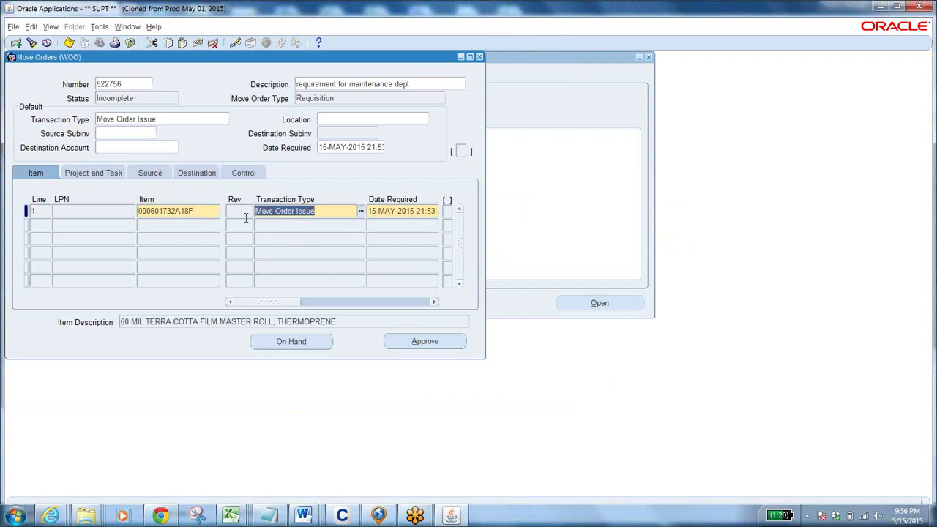
key("shift+Tab")
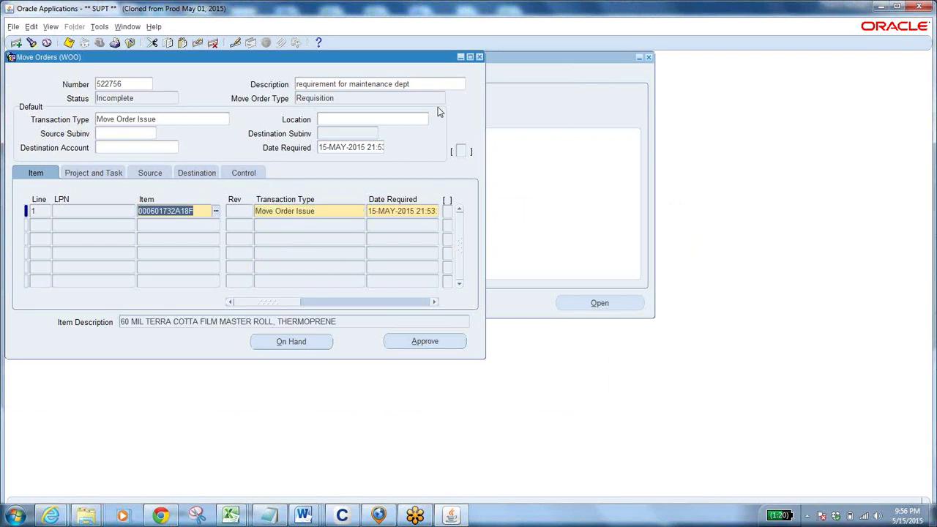
key("Tab")
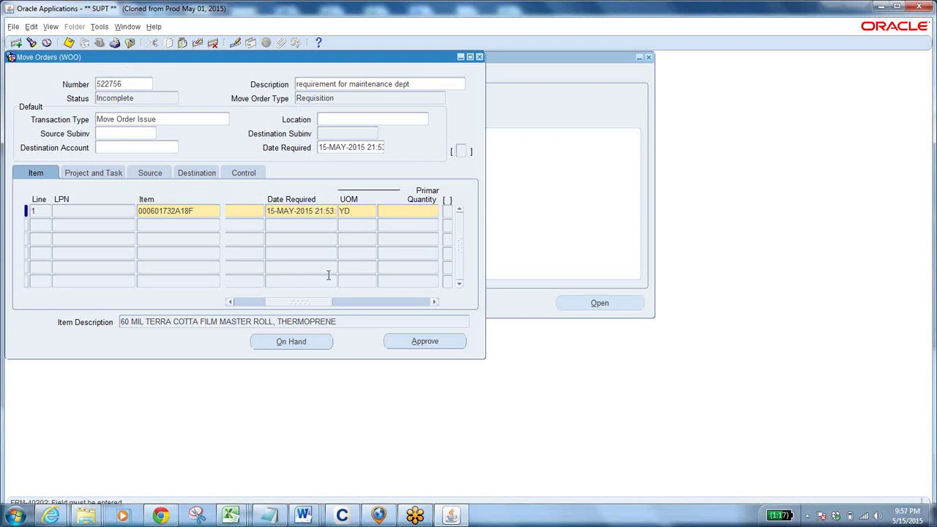
Review the units of measure available for item 000601732A18F on move order line 1
left_click(258, 302)
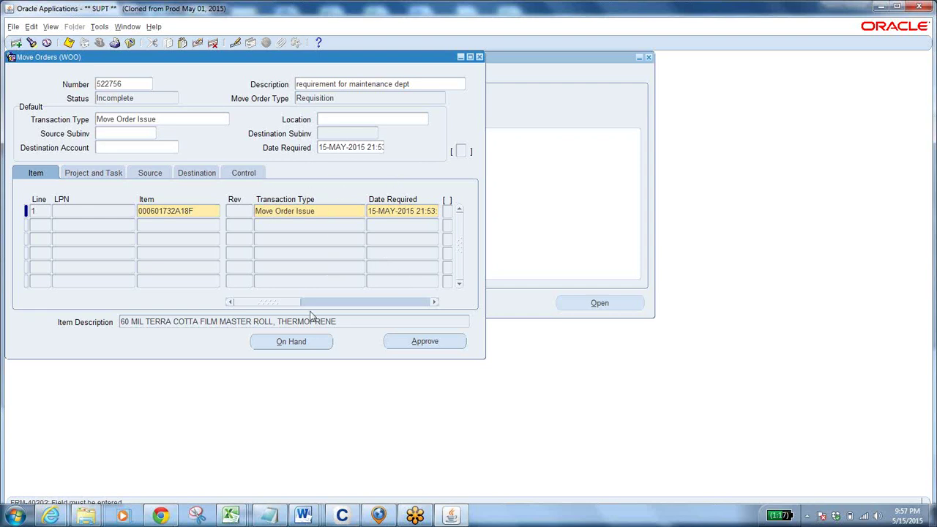
left_click_drag(286, 303, 299, 302)
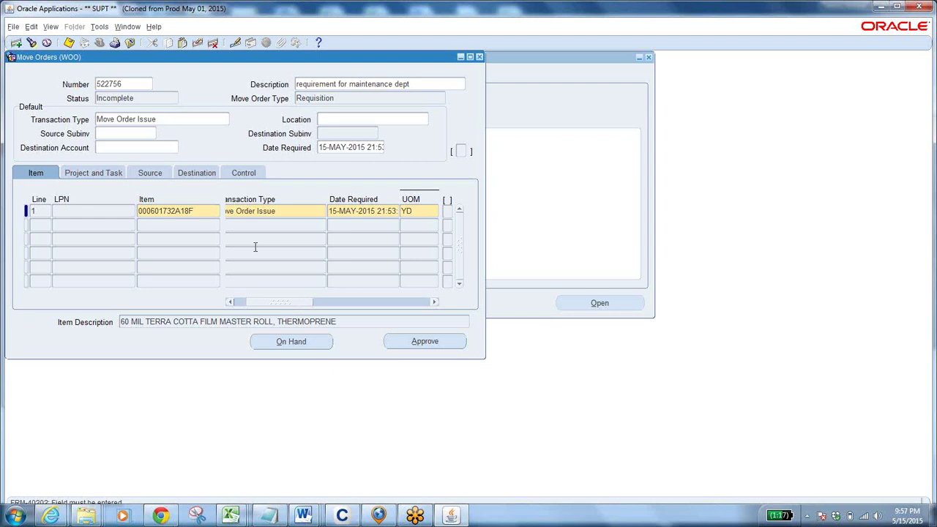
left_click_drag(299, 303, 326, 306)
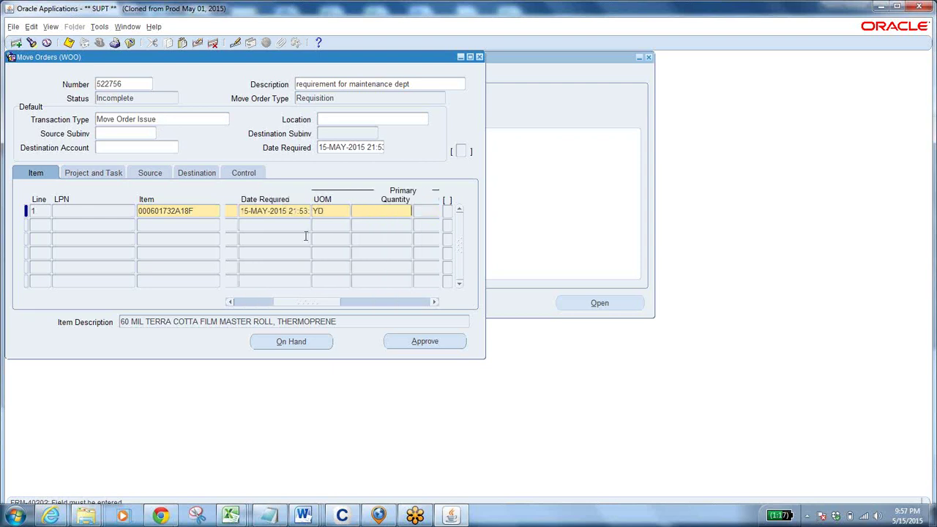
double_click(328, 211)
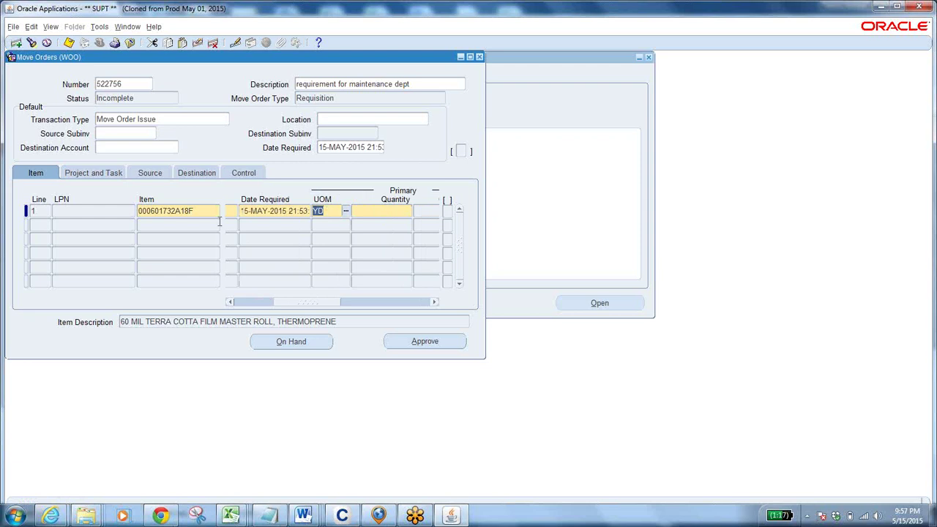
double_click(195, 211)
left_click(342, 211)
left_click(345, 211)
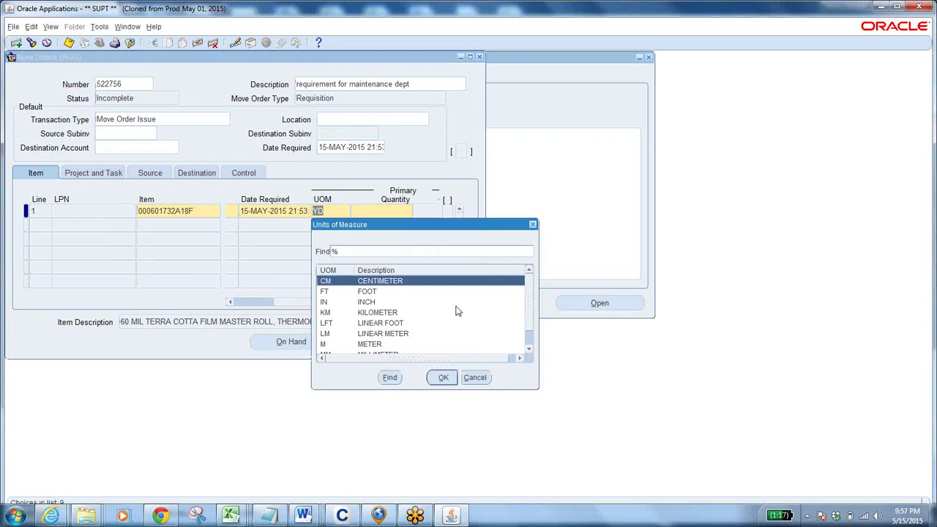
left_click_drag(527, 300, 534, 327)
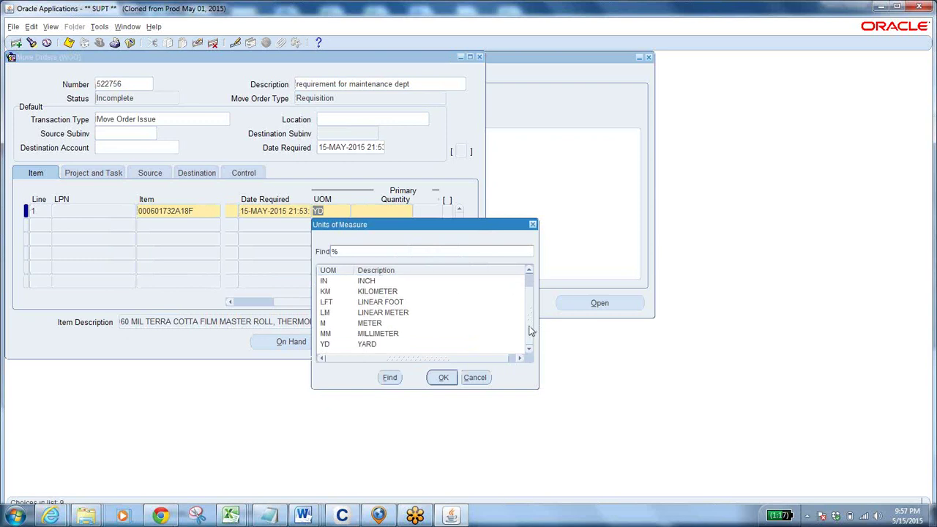
left_click(533, 295)
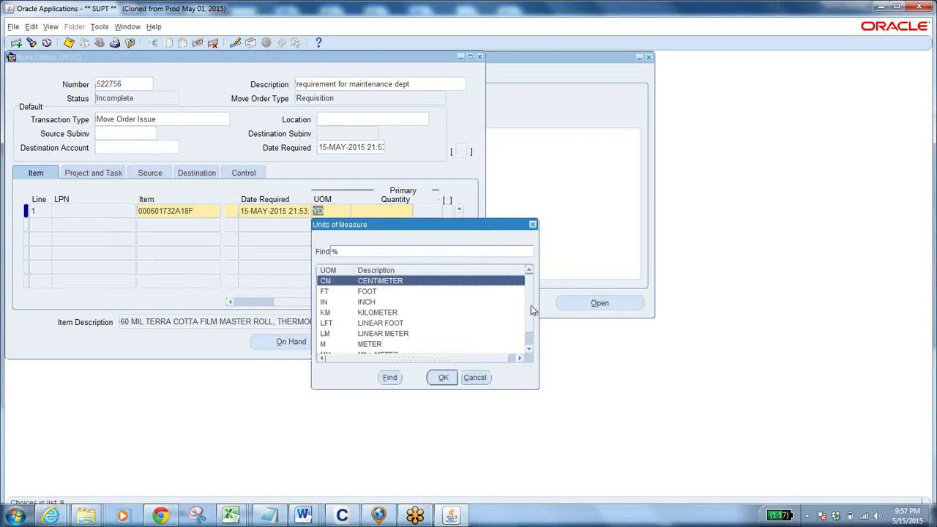
left_click_drag(531, 306, 532, 330)
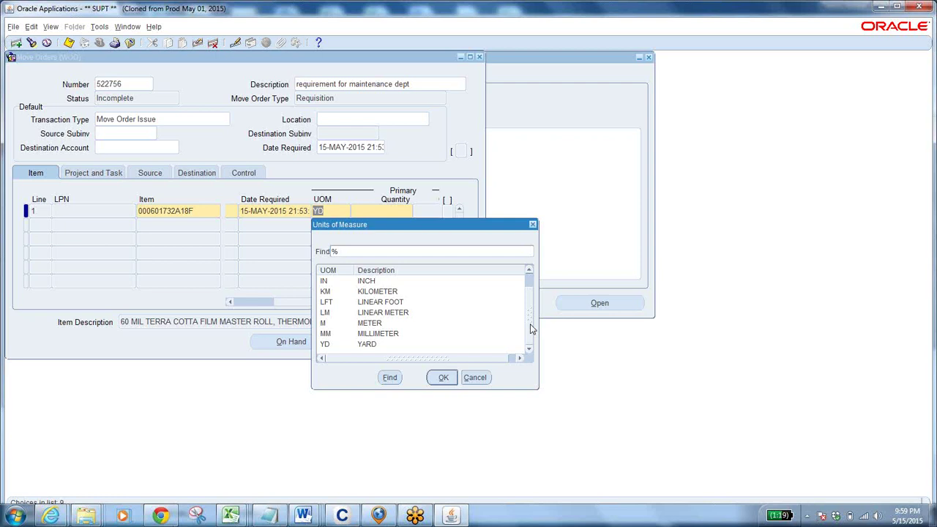
Use YD (yard) as the unit of measure on line 1 and set its primary quantity to 113
left_click(447, 378)
left_click(347, 210)
type("YD")
key("Return")
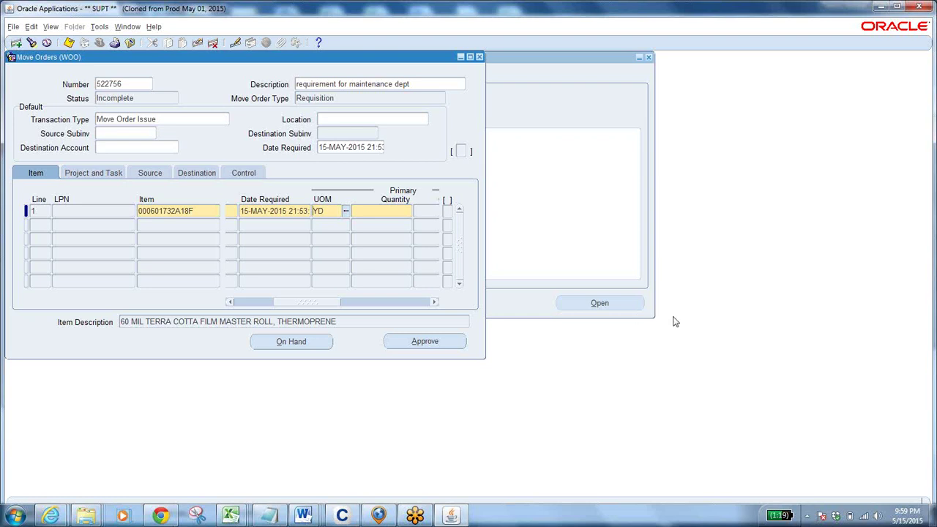
left_click(386, 211)
type("113")
key("Tab")
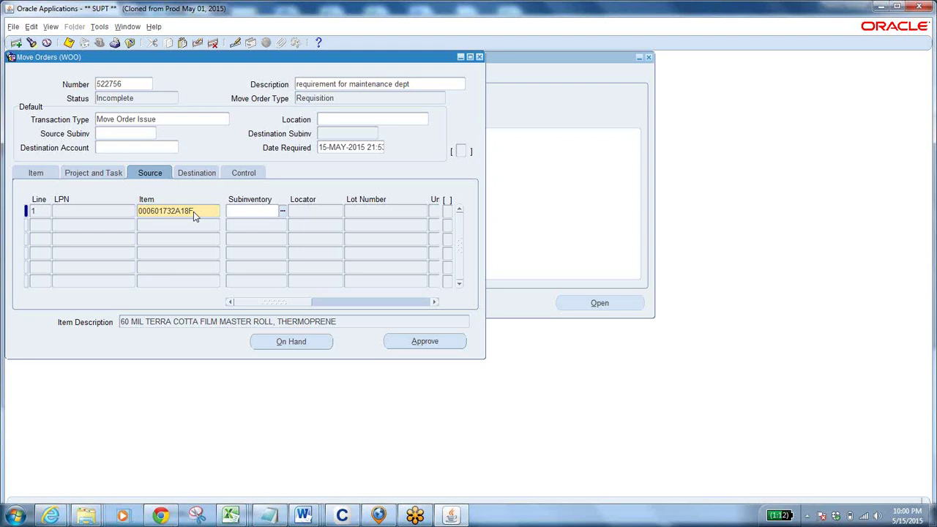
Open the destination account entry for line 1 and look through the available Company and Department values
left_click(196, 173)
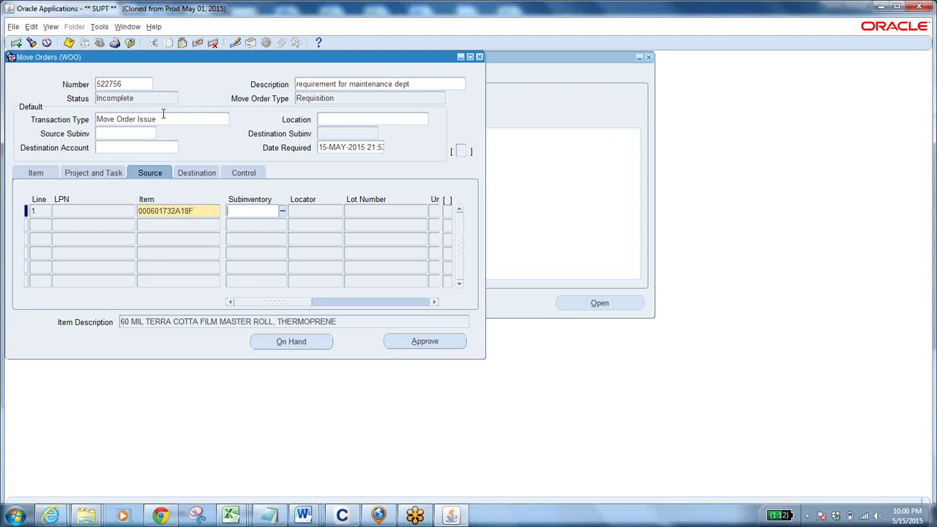
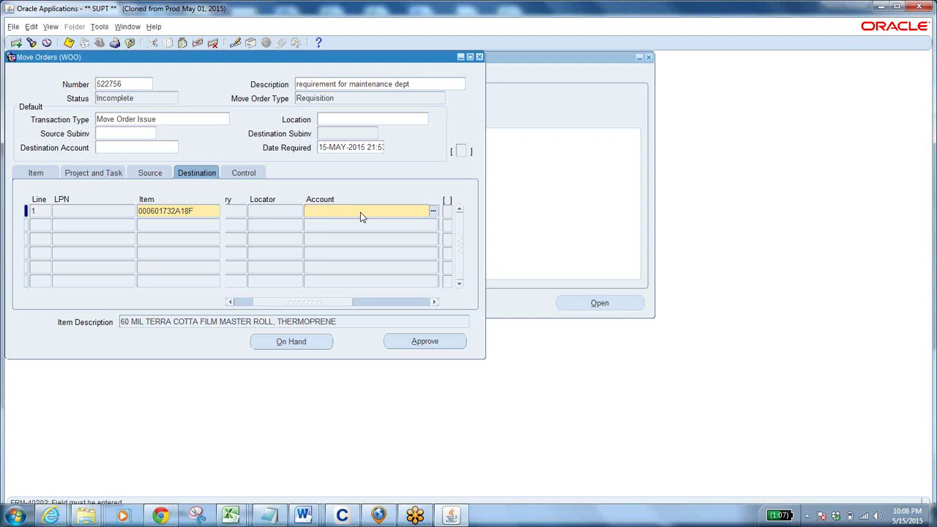
left_click(433, 211)
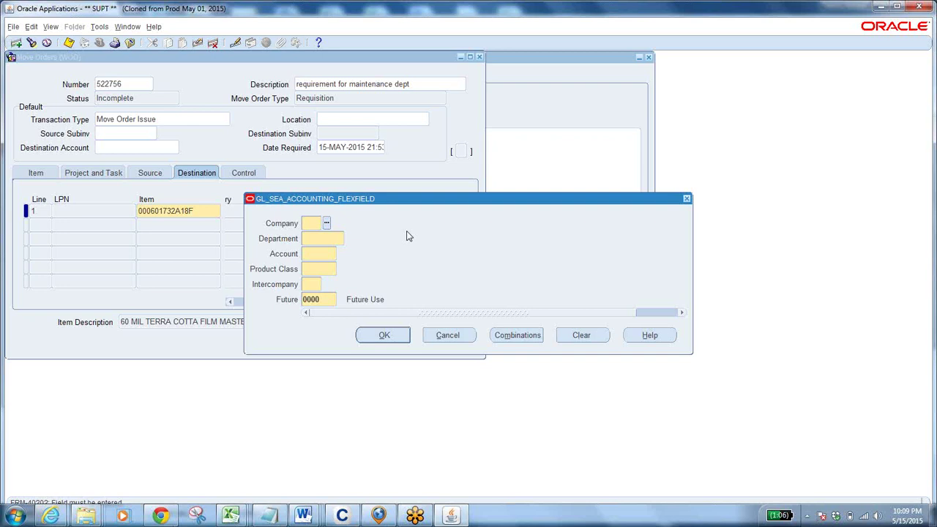
left_click(326, 223)
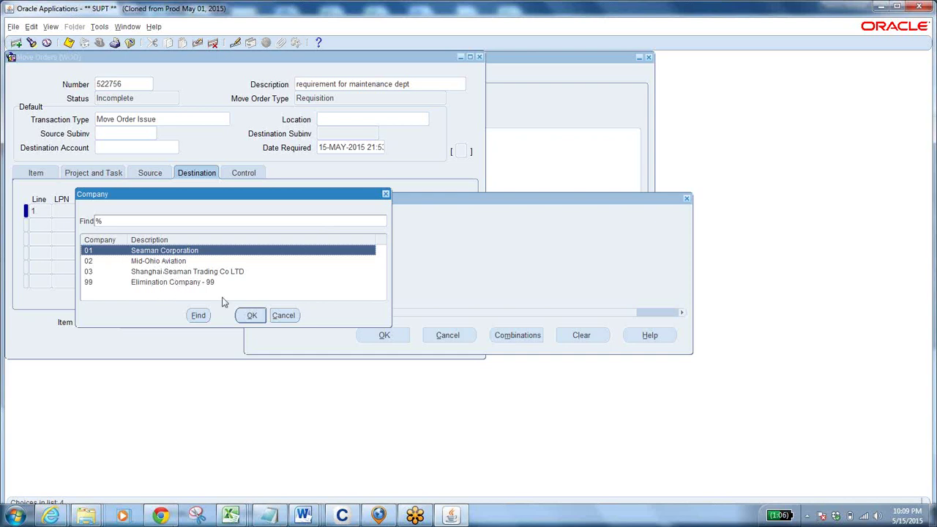
left_click(252, 313)
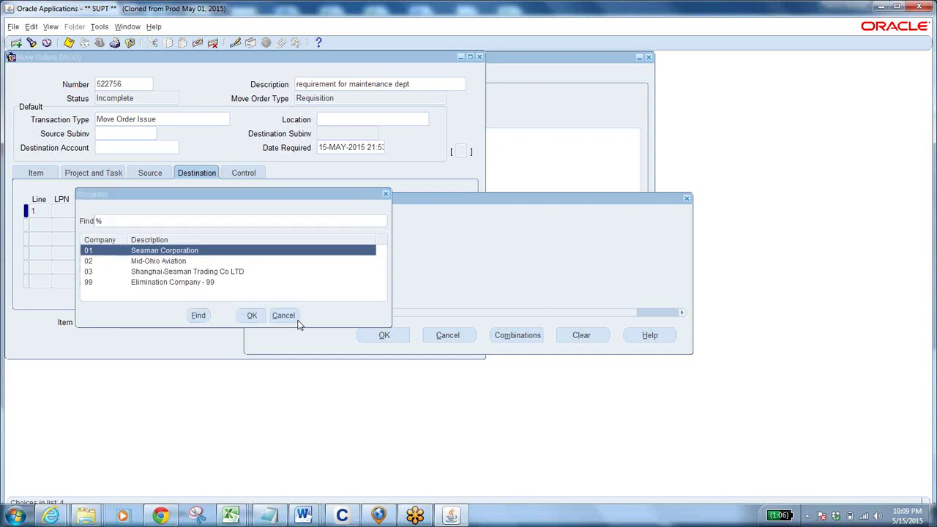
left_click(329, 238)
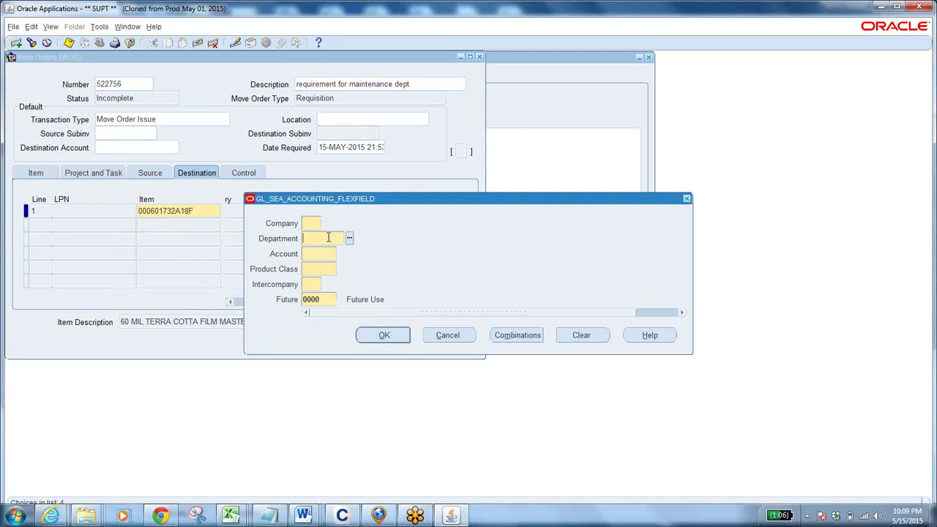
left_click(349, 239)
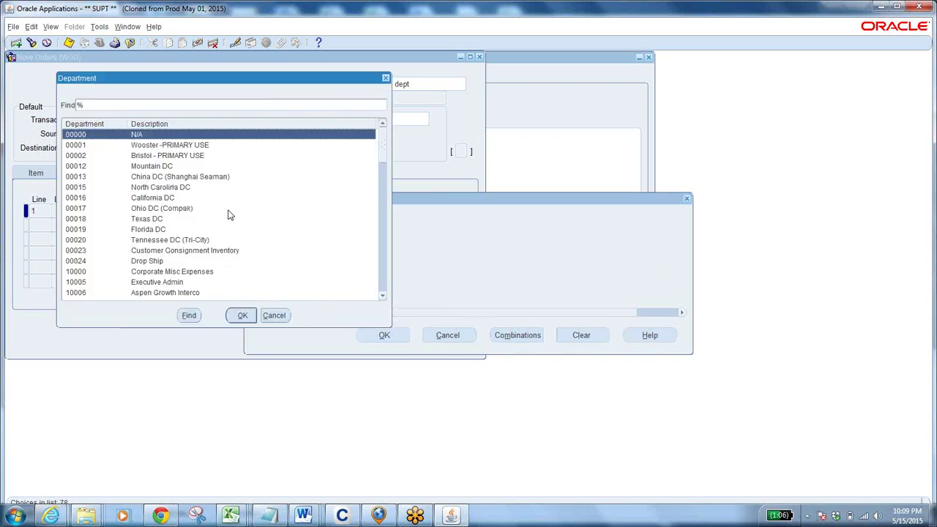
left_click(381, 258)
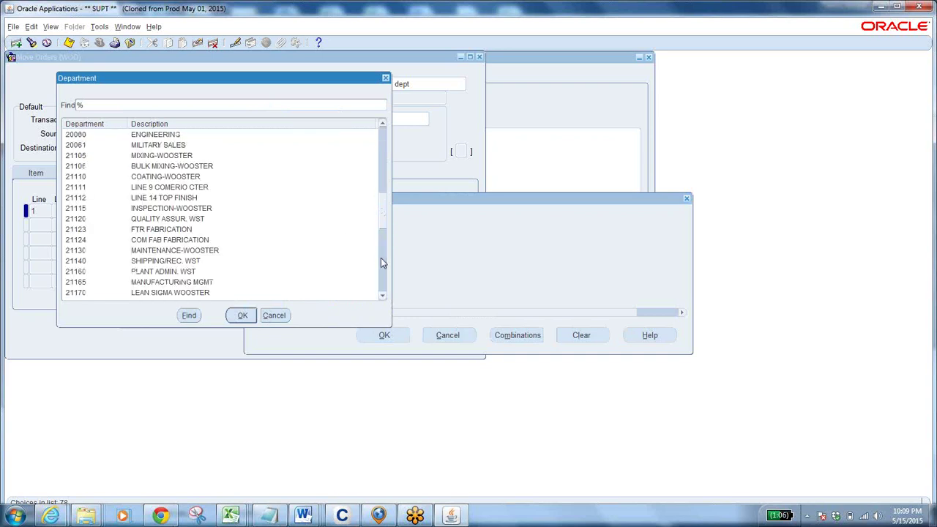
left_click(381, 258)
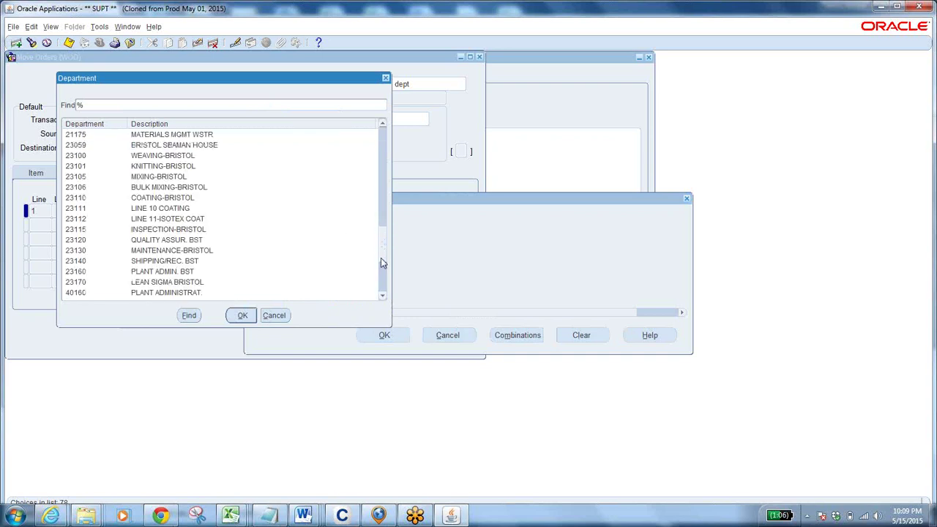
left_click(386, 79)
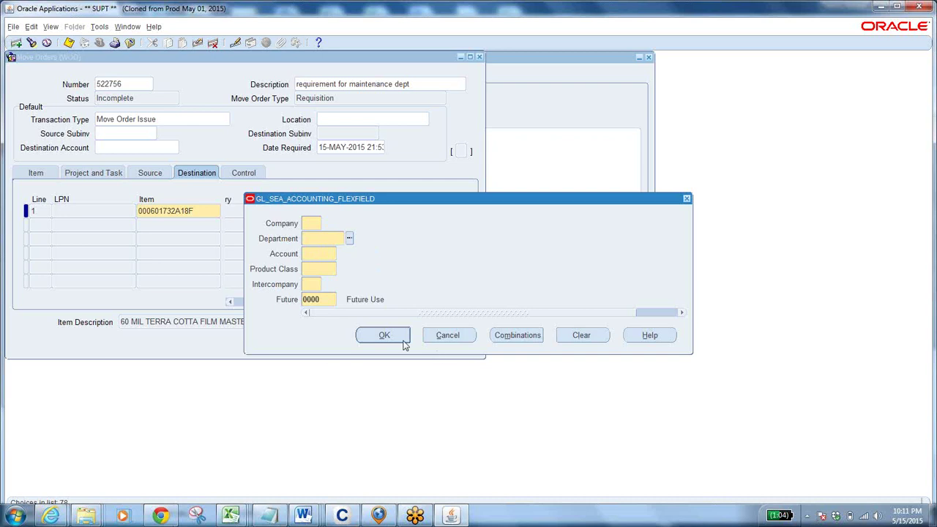
List all account combinations using % and assign company 01, department 00000, account 1750, product class 0007 as line 1's destination account
left_click(578, 337)
left_click(531, 337)
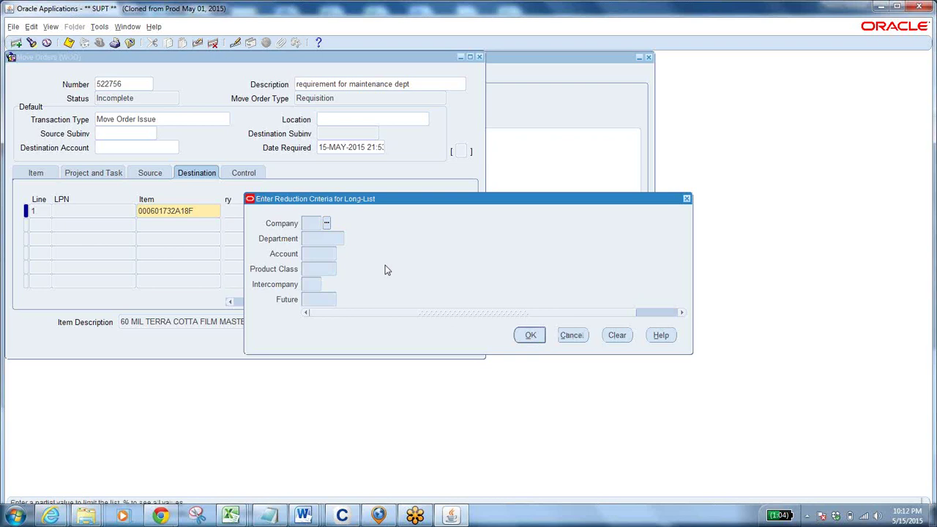
type("%")
left_click(529, 336)
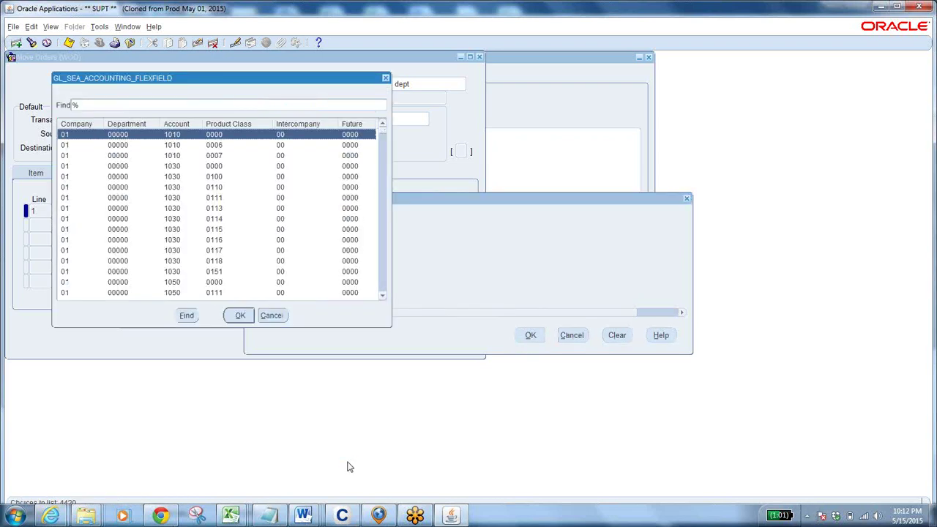
left_click(380, 178)
left_click(380, 183)
left_click(380, 202)
left_click(380, 207)
left_click(382, 212)
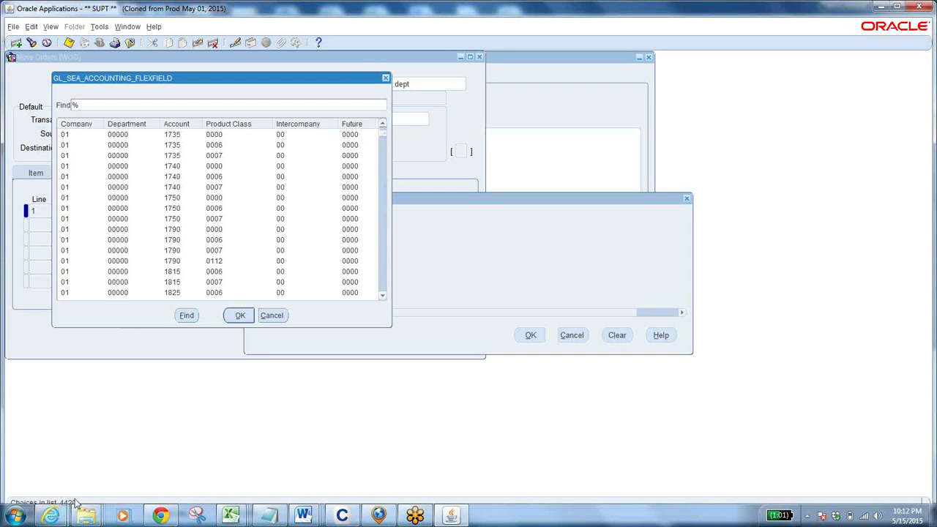
left_click(229, 145)
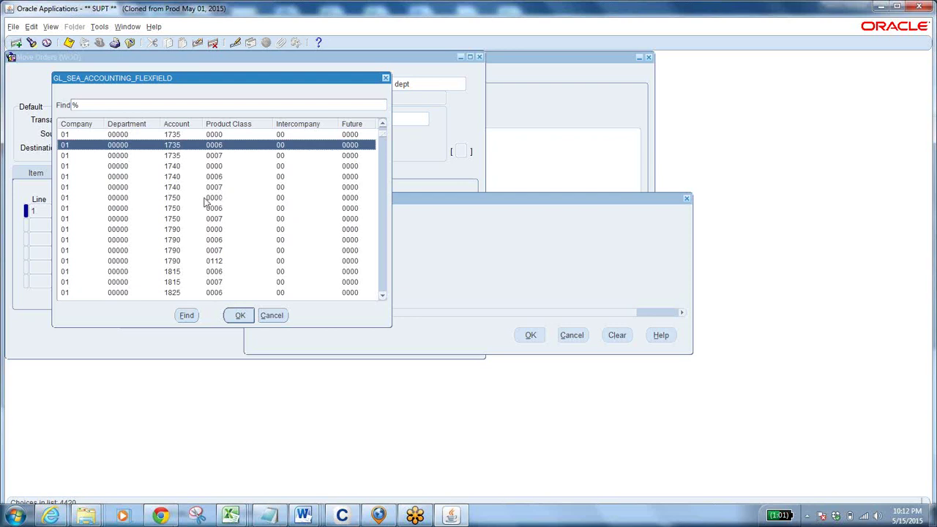
left_click(217, 217)
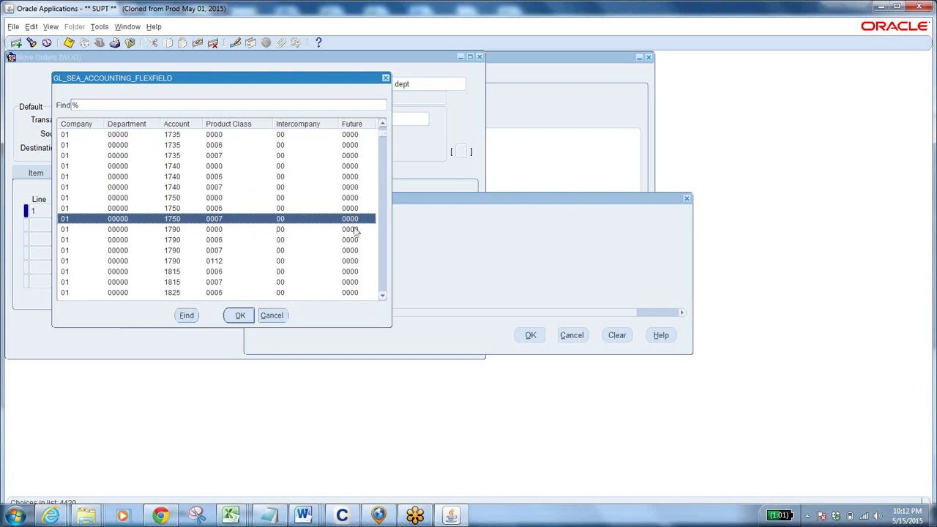
left_click(241, 314)
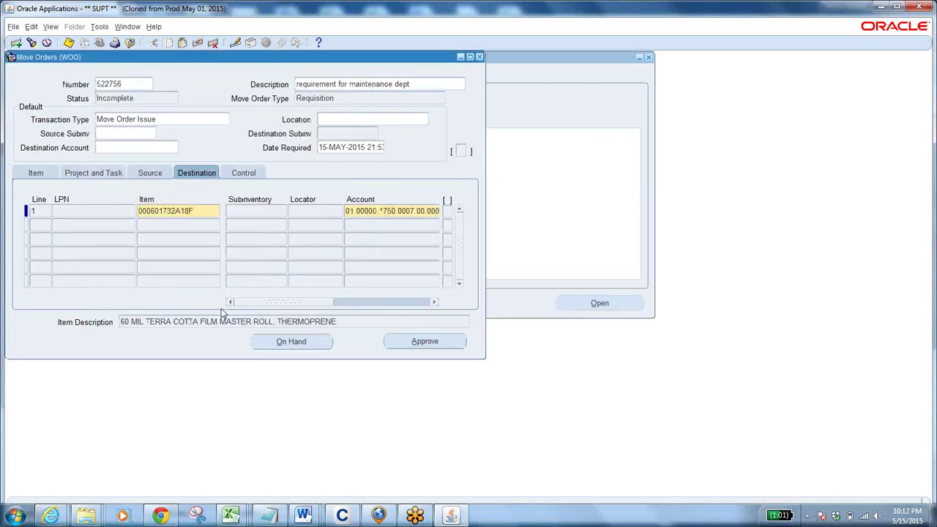
Review the segment descriptions of line 1's destination account, leaving the combination as it is
left_click(403, 211)
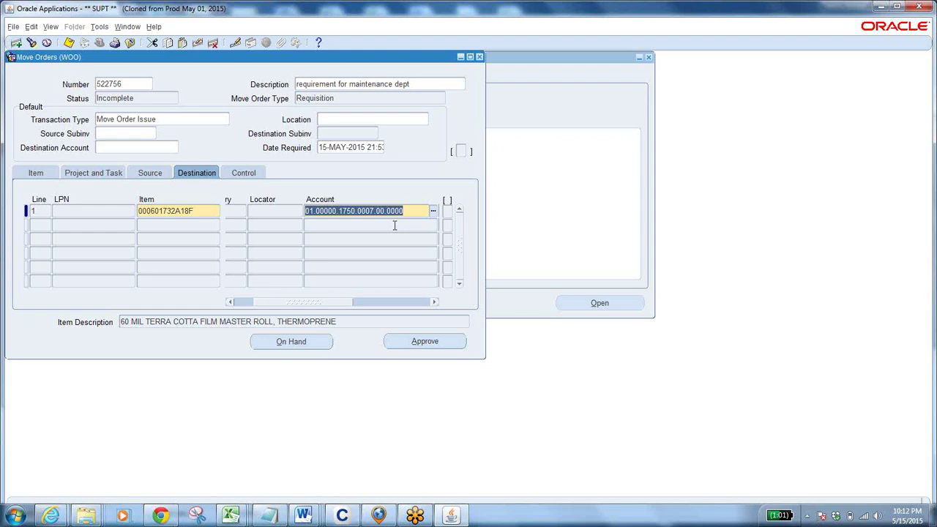
left_click(433, 211)
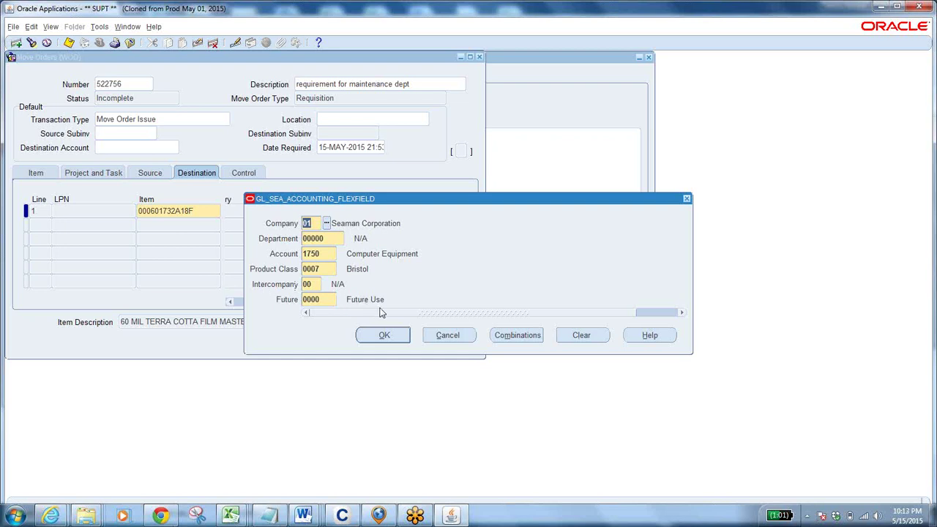
left_click(461, 340)
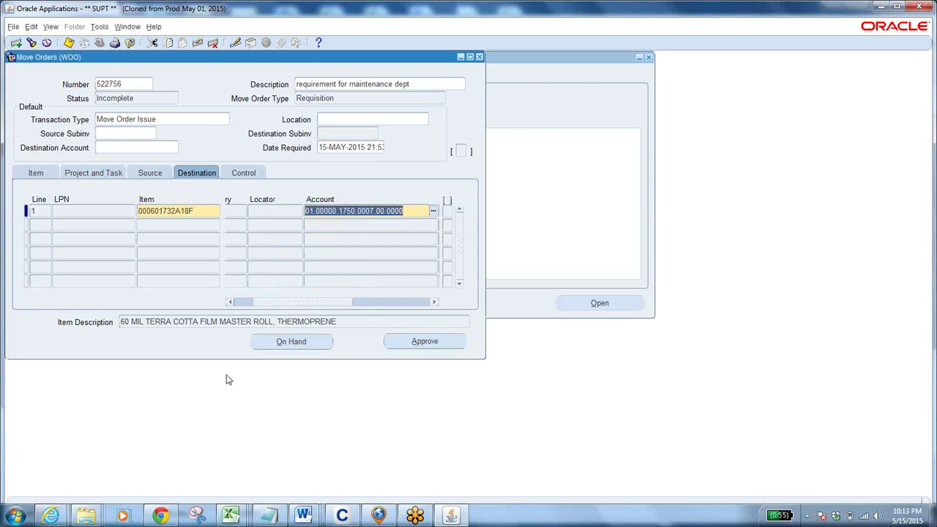
left_click_drag(326, 300, 155, 281)
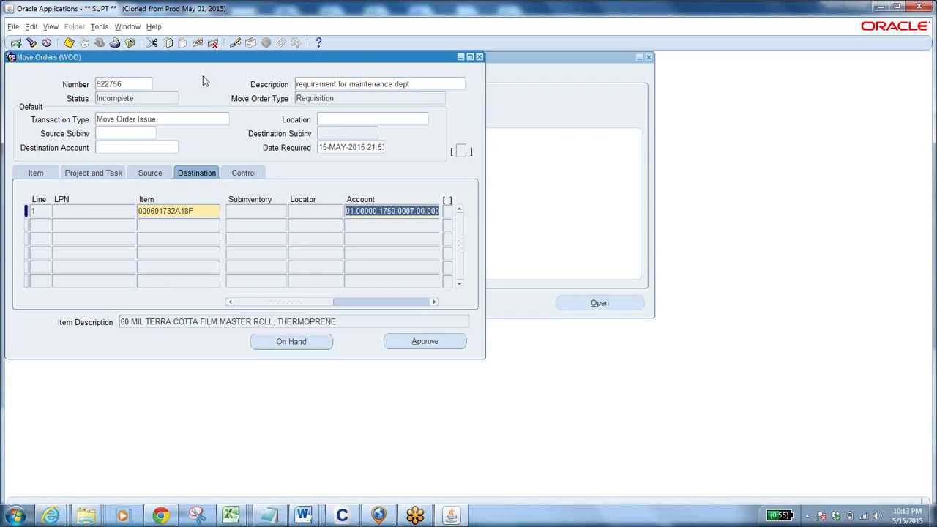
Copy the move order number and paste it beside item 000601732A18F in the BOM Mixing notes in Notepad
left_click(133, 84)
key("ctrl+c")
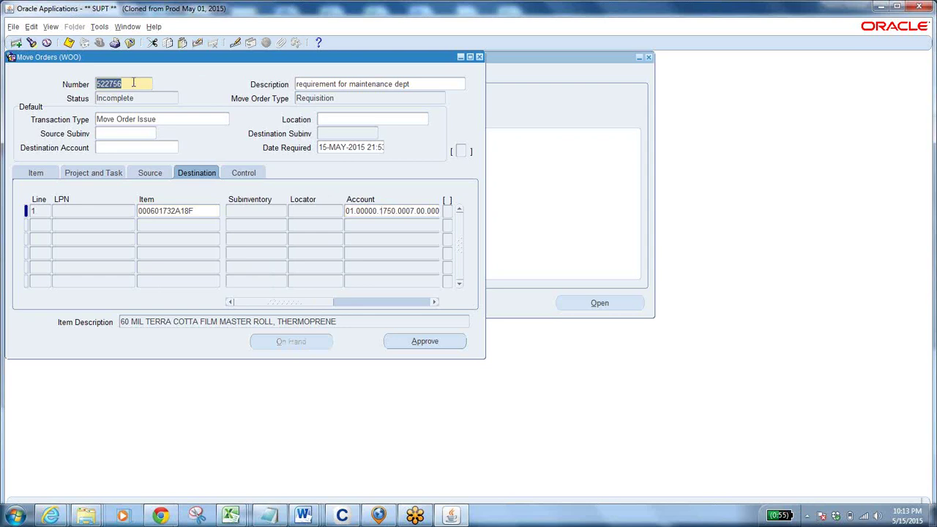
left_click(268, 515)
left_click(77, 258)
key("ctrl+v")
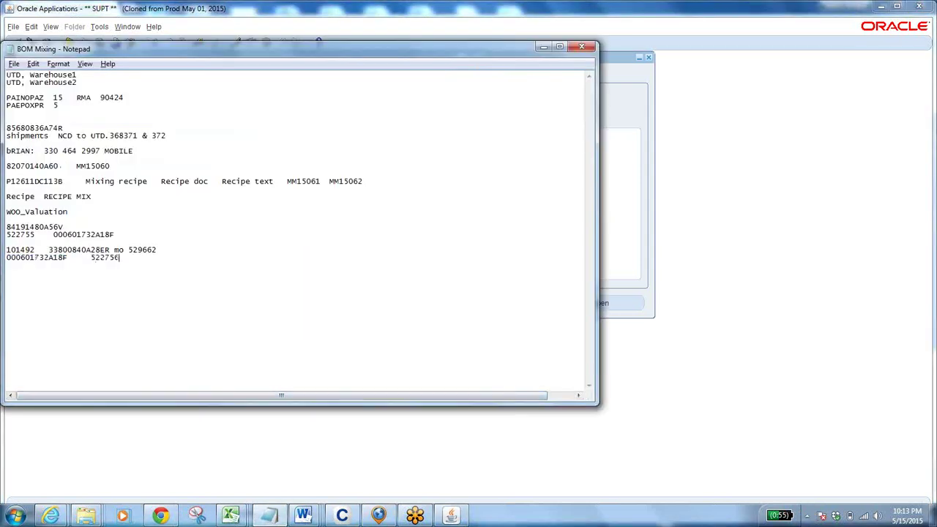
Switch back to Oracle Applications, save the move order and check its status
key("alt+Tab")
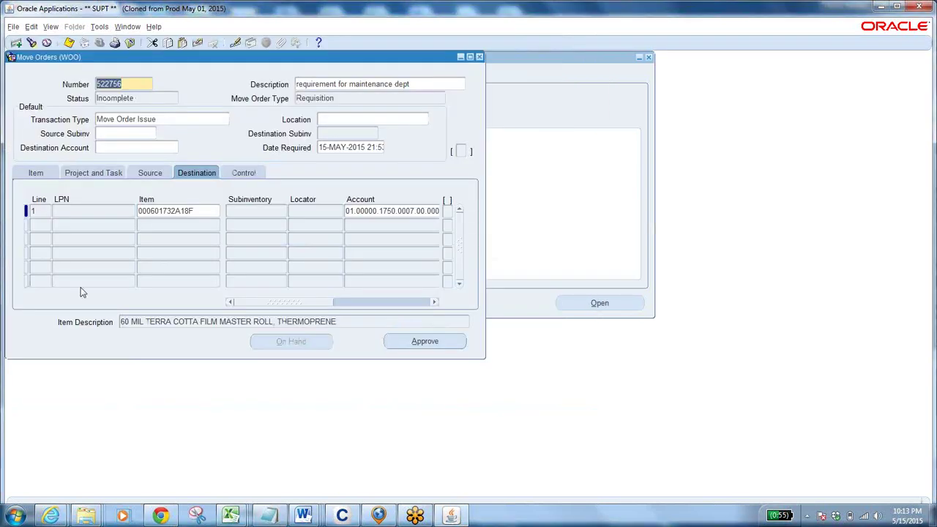
left_click(84, 42)
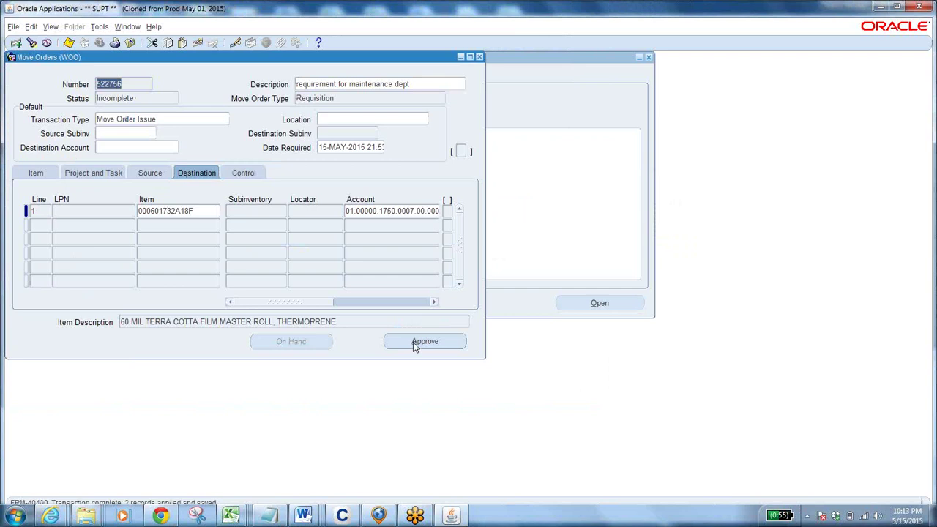
left_click(149, 100)
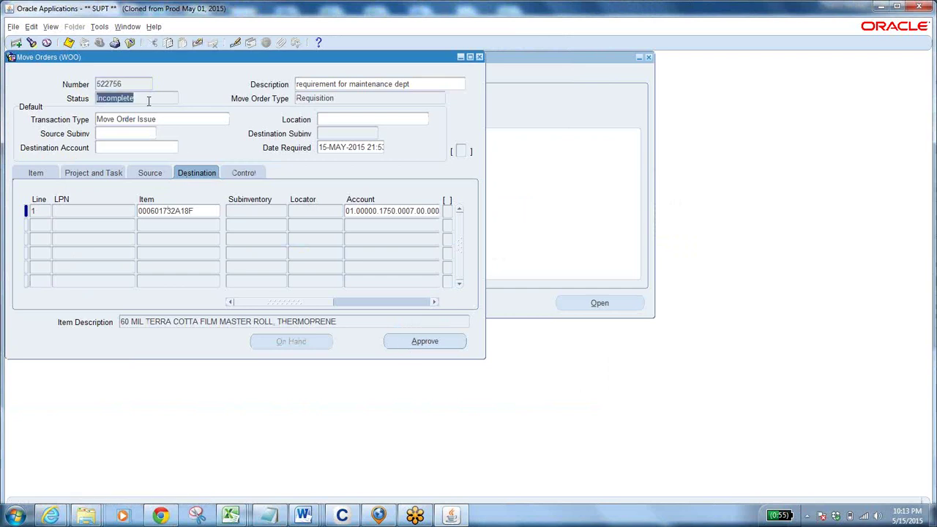
Approve the maintenance department move order, check its status and copy its move order number
left_click(405, 341)
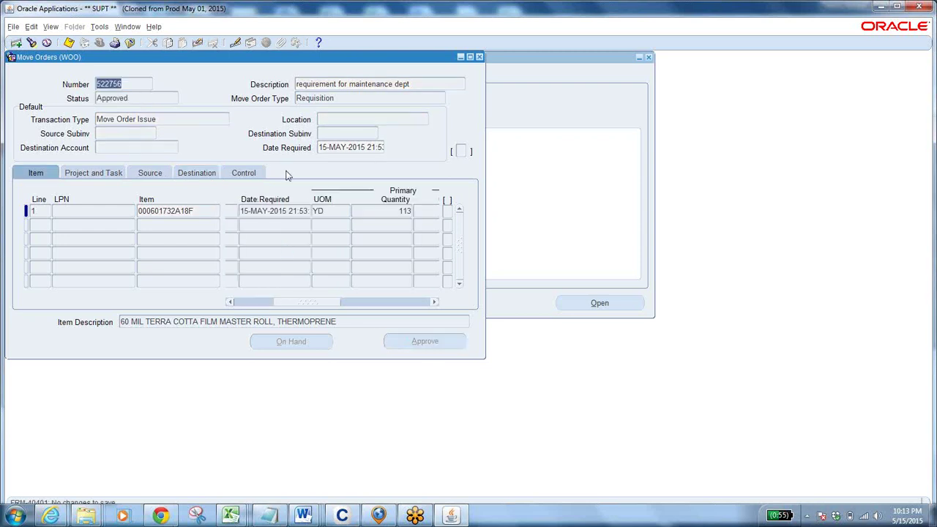
left_click(146, 98)
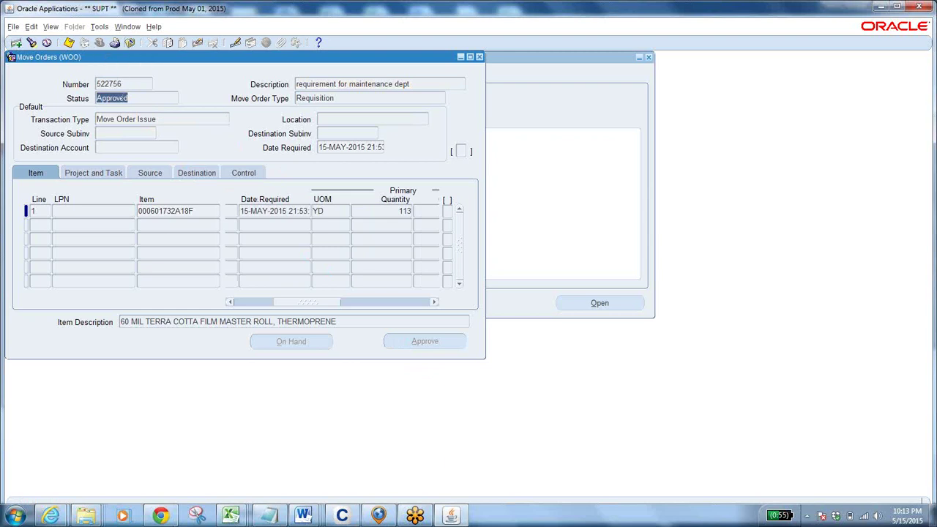
left_click(128, 85)
key("ctrl+c")
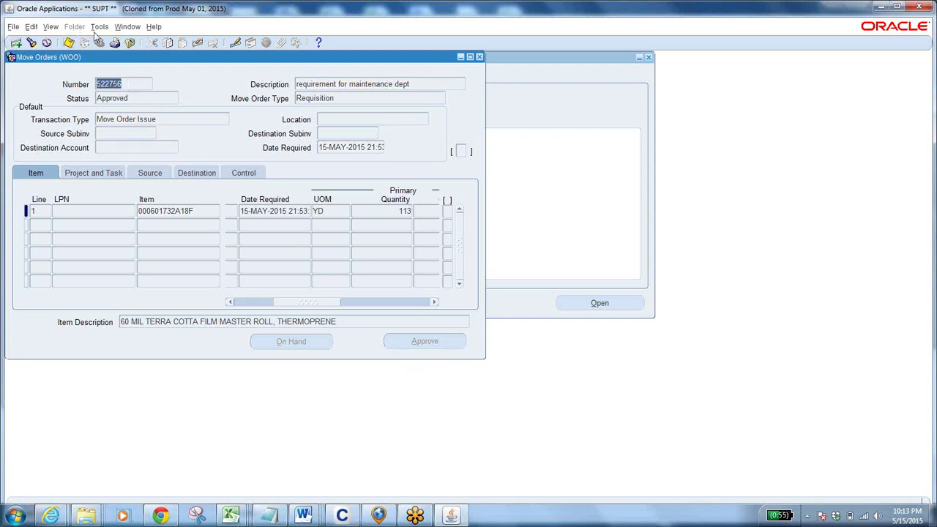
Start a new single request, search the reports for %move% and choose Move Order Pick Slip
left_click(55, 30)
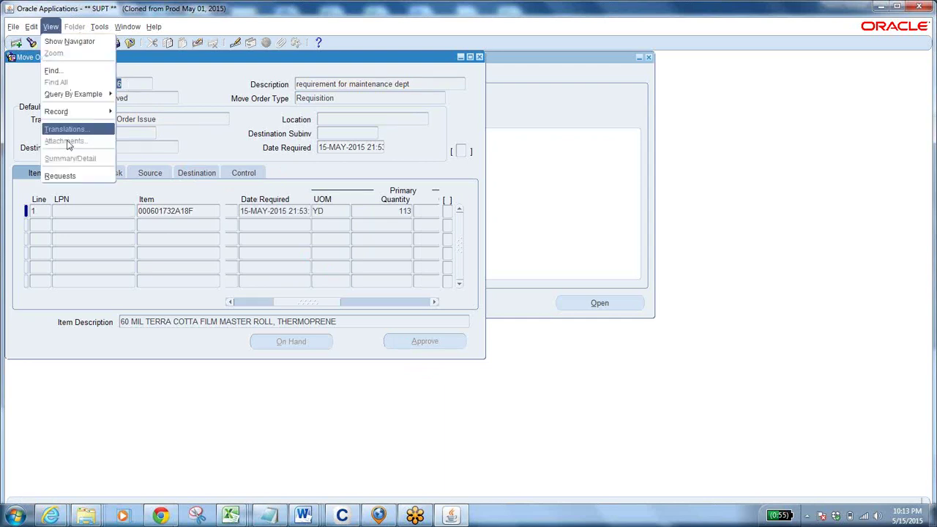
left_click(77, 180)
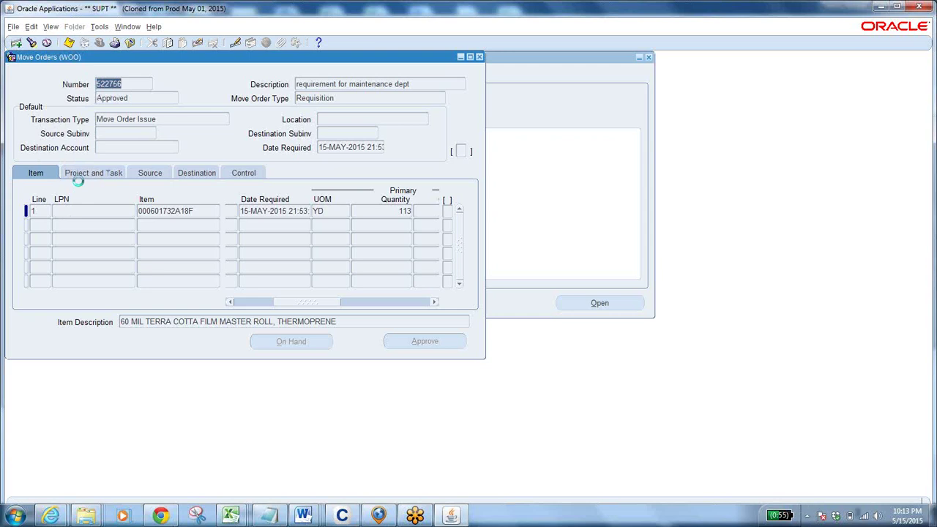
left_click(145, 310)
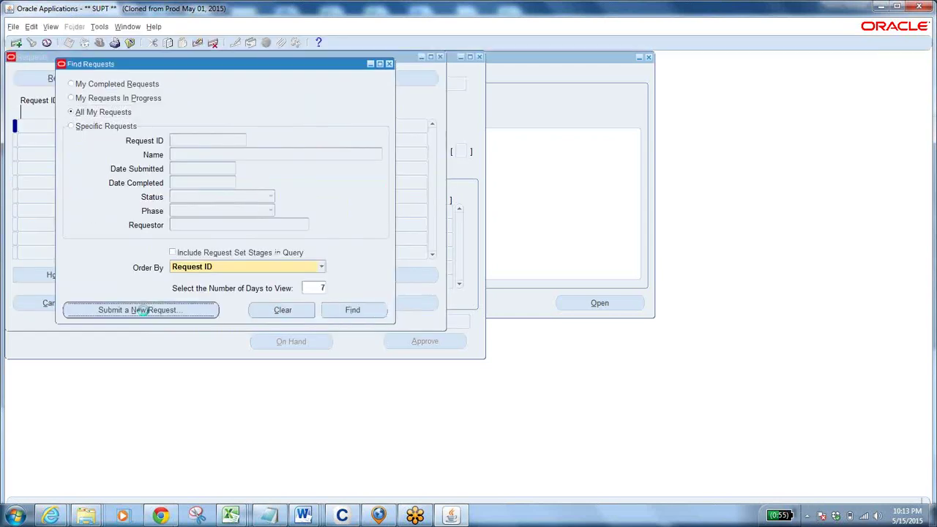
left_click(230, 254)
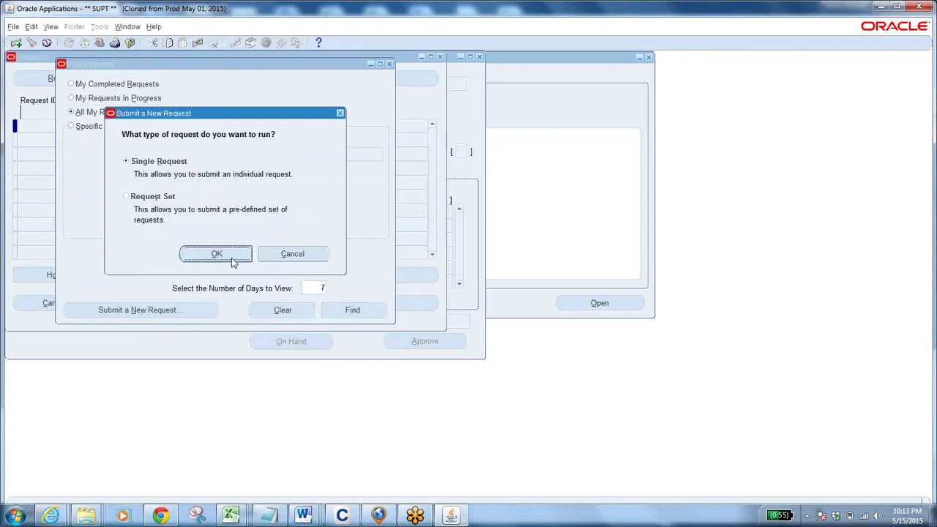
left_click(415, 106)
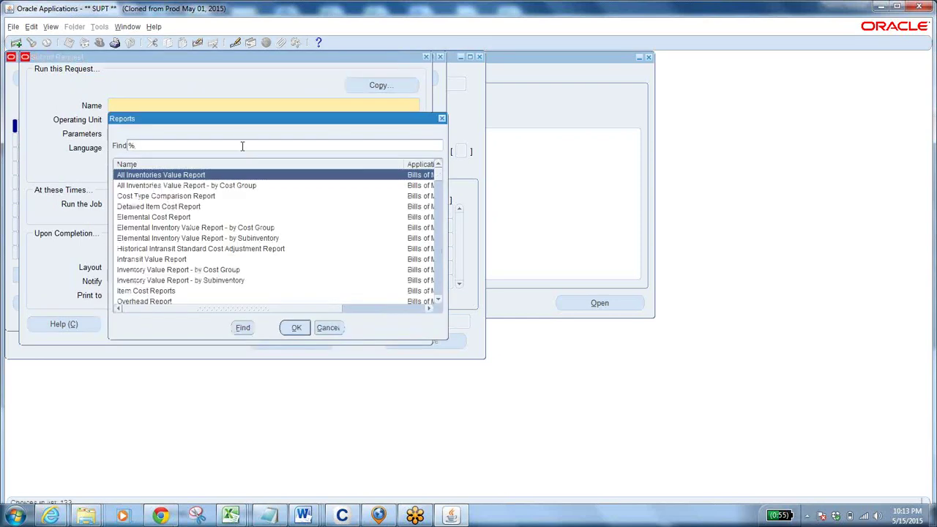
type("move%")
key("Return")
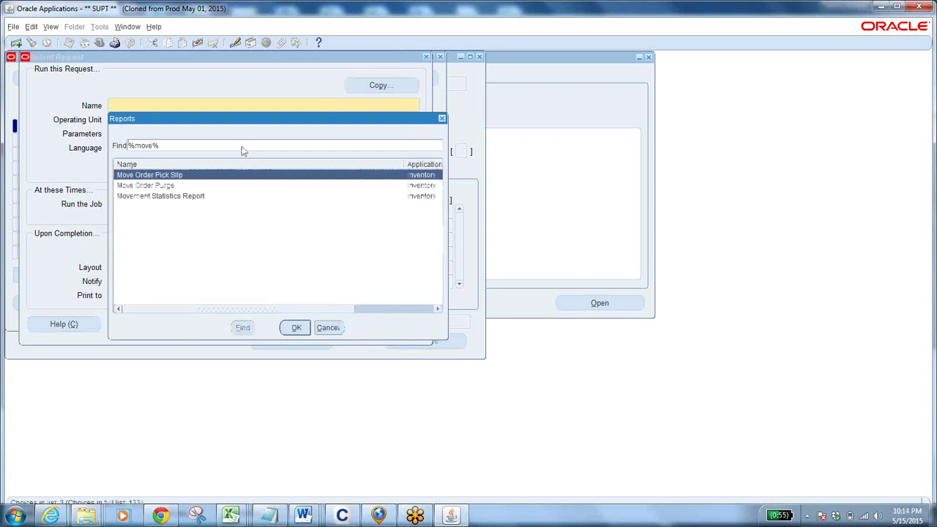
double_click(151, 145)
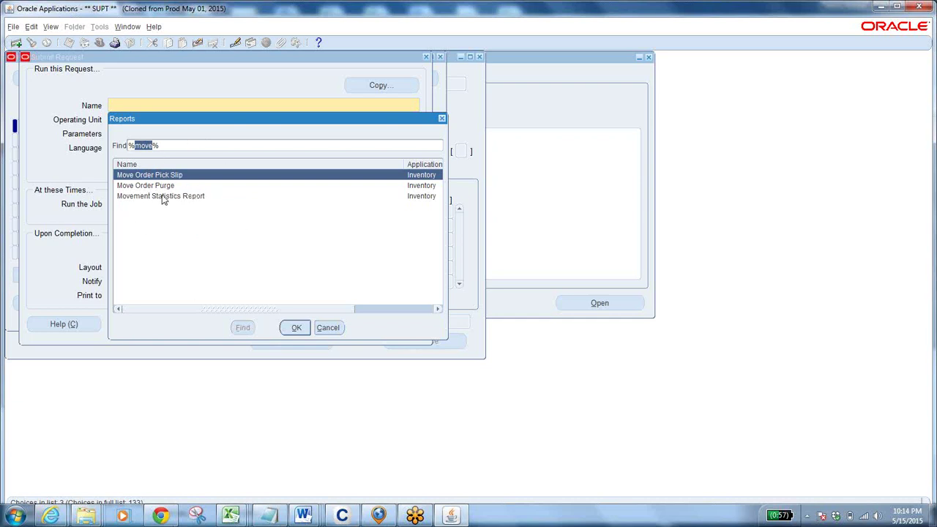
left_click(296, 328)
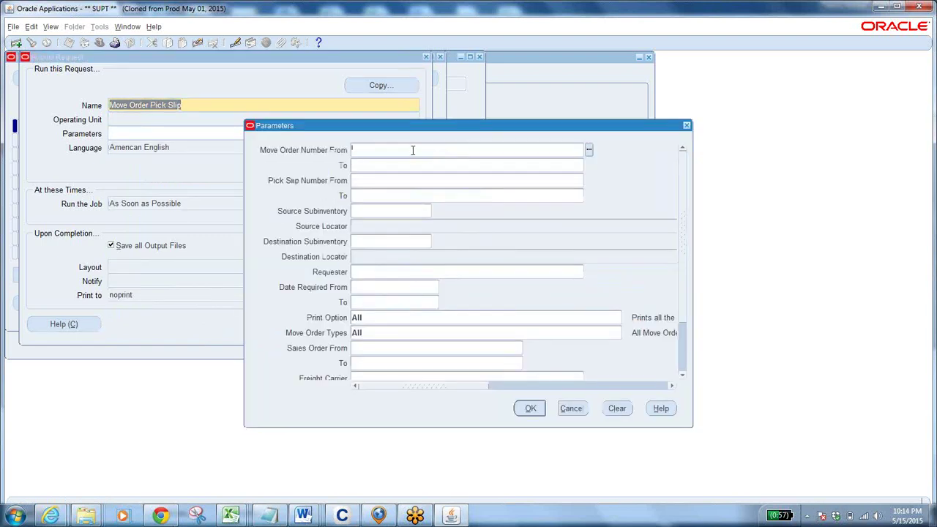
Set both ends of the move order number range to the copied number, submit the pick slip request and decline another request
key("ctrl+v")
key("Tab")
key("ctrl+c")
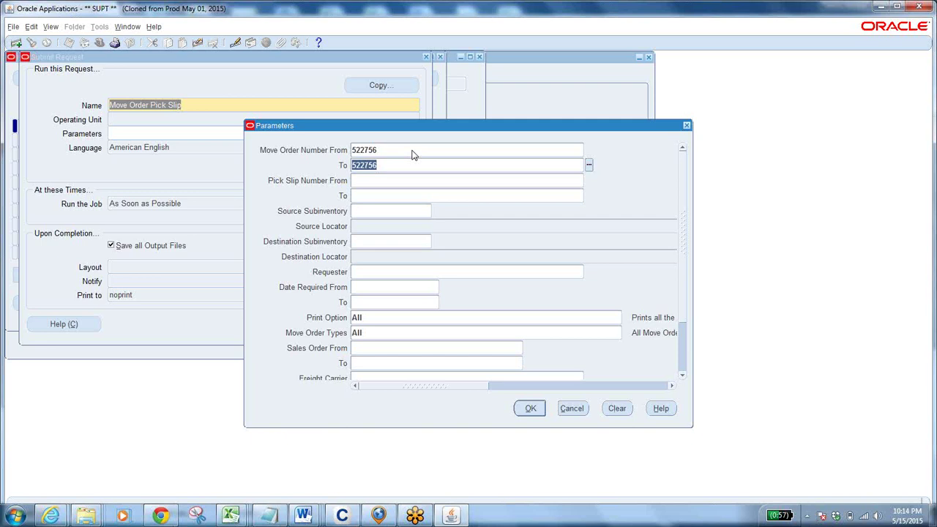
left_click(528, 408)
left_click(297, 324)
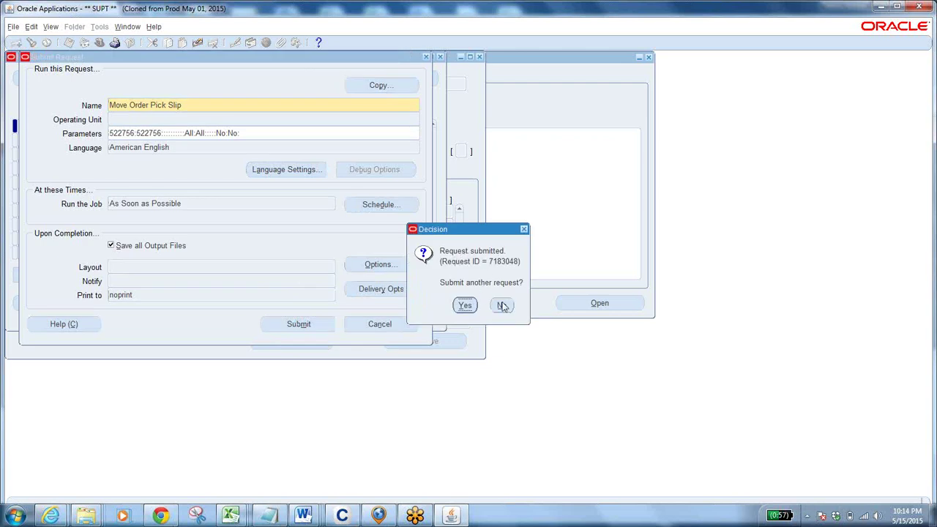
left_click(503, 306)
Find all own requests, refresh the list until the Move Order Pick Slip request completes and view its output
left_click(374, 311)
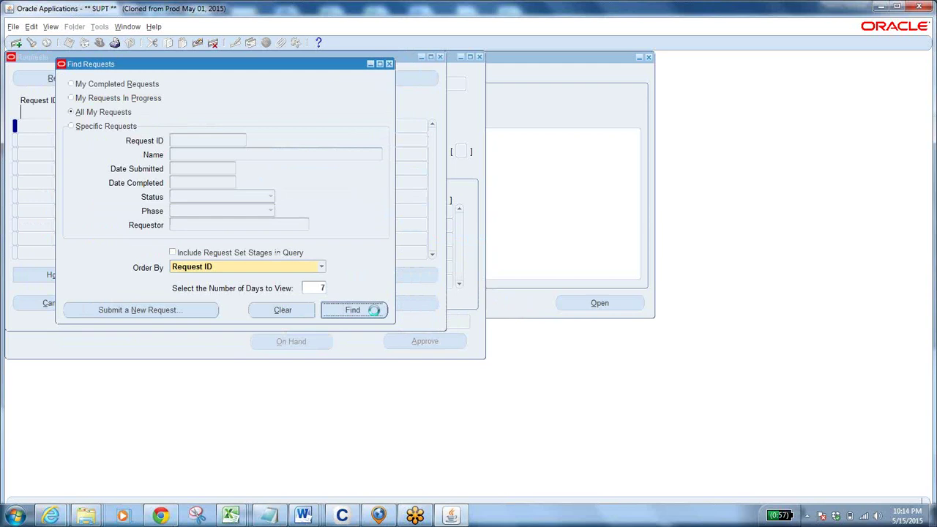
left_click(102, 79)
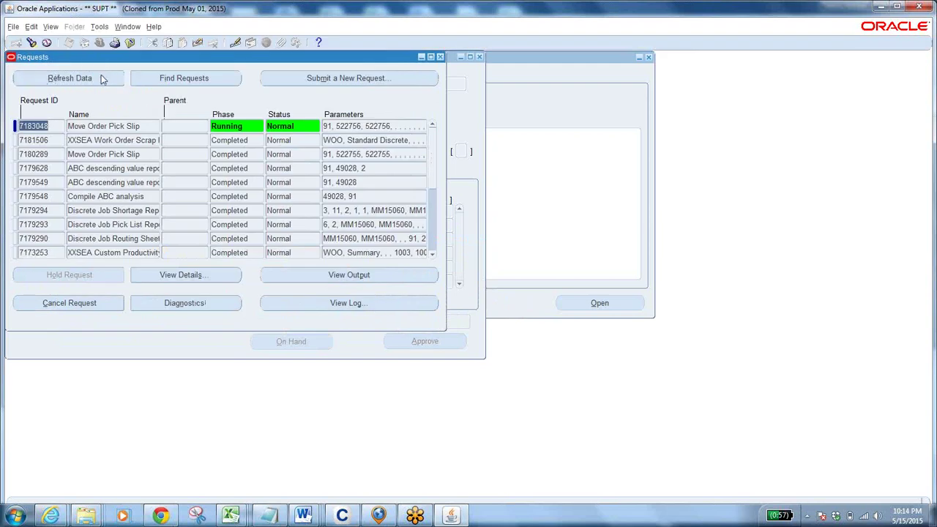
left_click(103, 79)
left_click(98, 79)
left_click(333, 274)
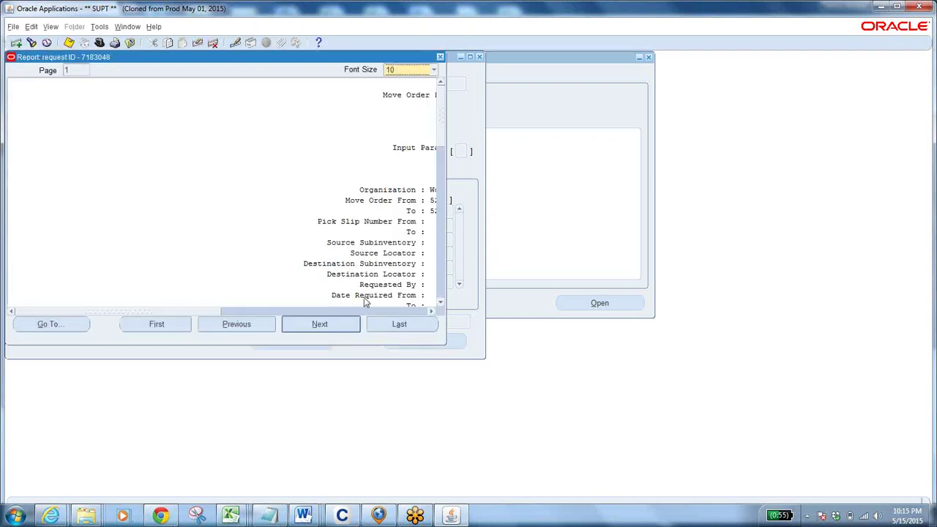
Send the report output to the web browser and examine the Move Order Pick Slip in Internet Explorer
left_click(100, 28)
left_click(251, 219)
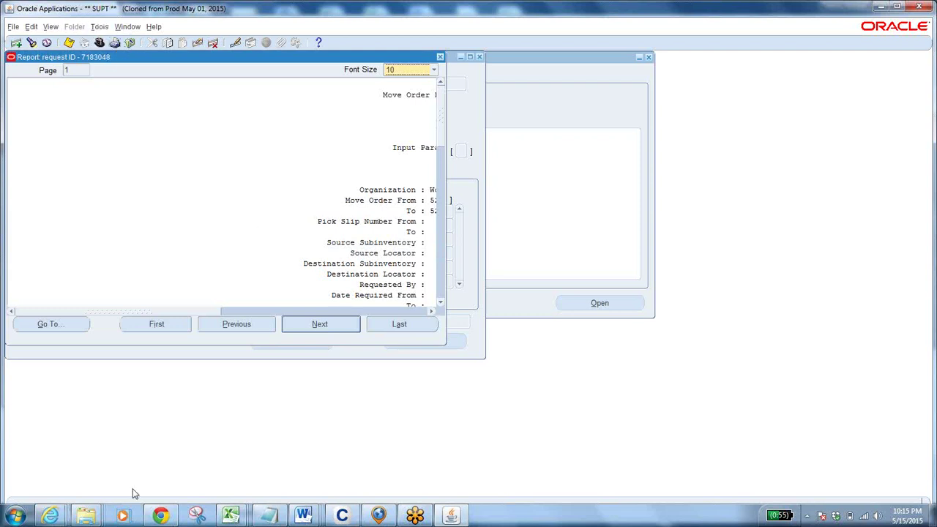
left_click(50, 515)
left_click(329, 455)
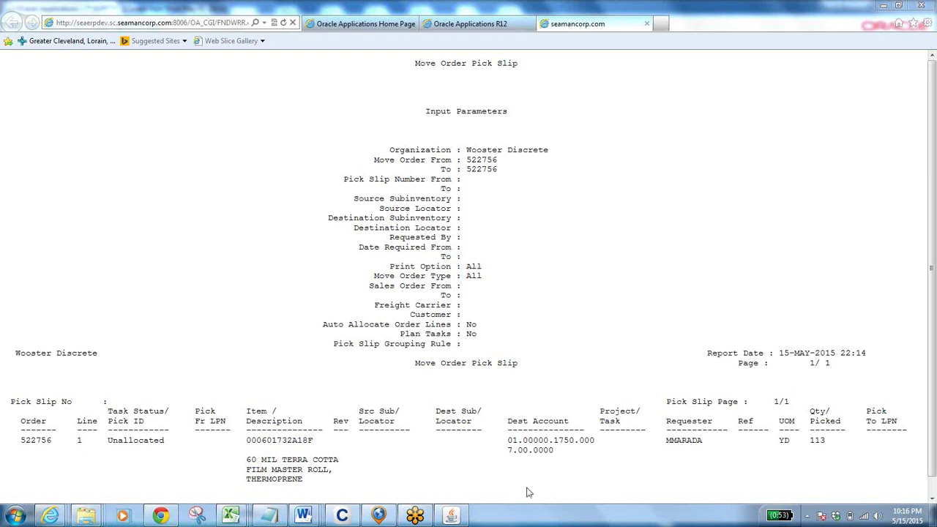
Switch back to Oracle Applications, close the report, request list and move order, and collapse the whole Inventory function tree
left_click(457, 515)
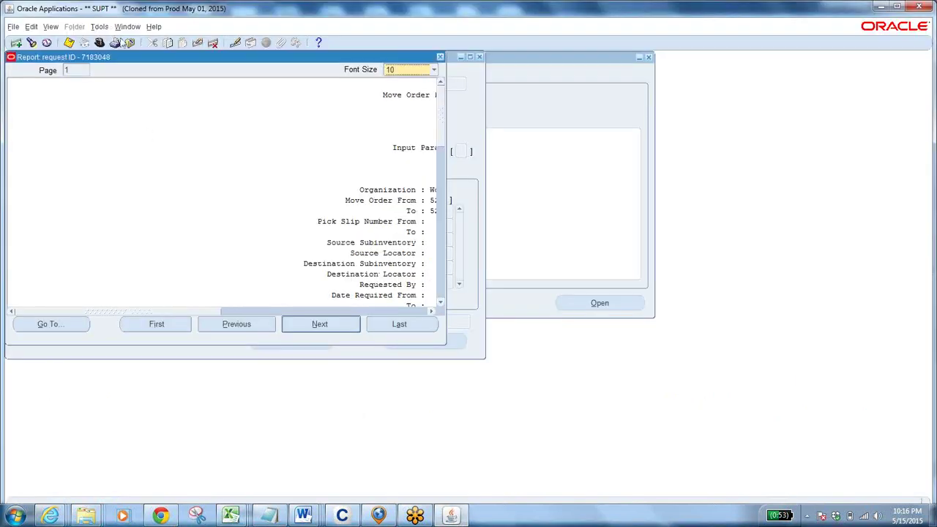
left_click(130, 43)
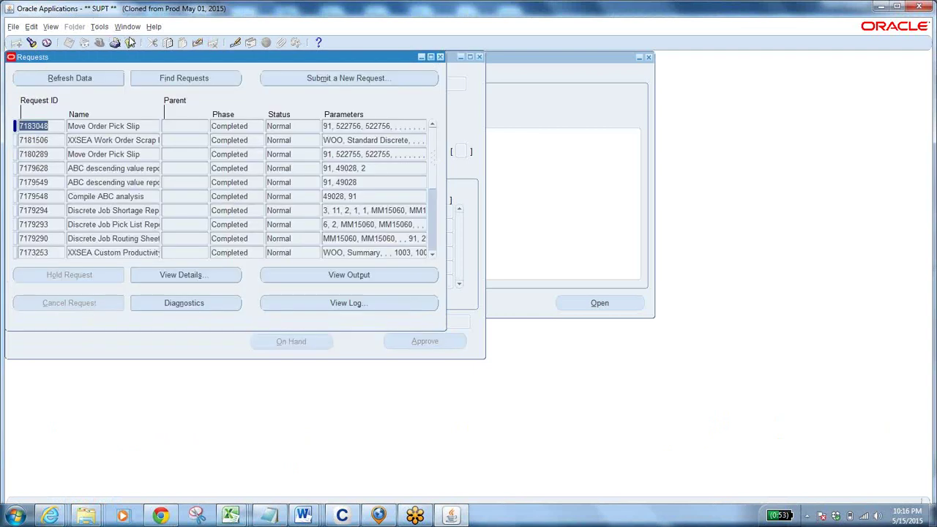
left_click(131, 44)
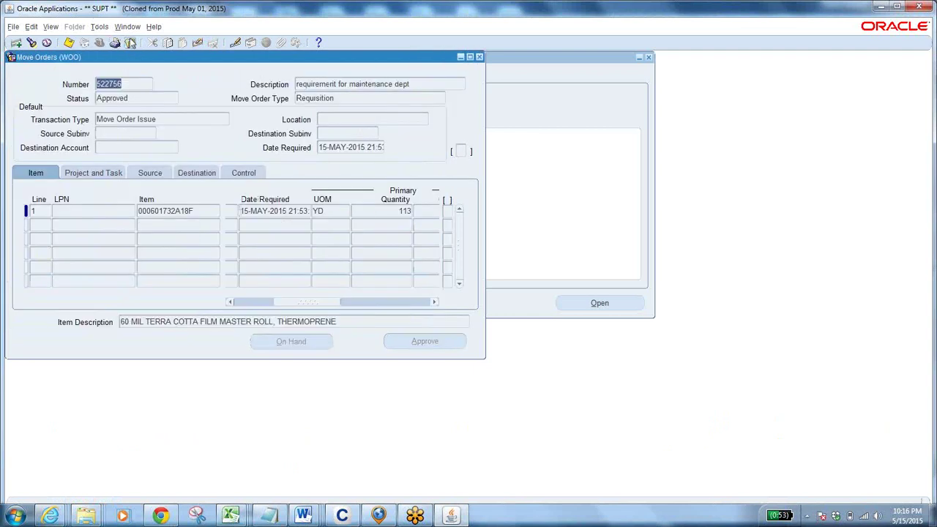
left_click(130, 44)
left_click(30, 227)
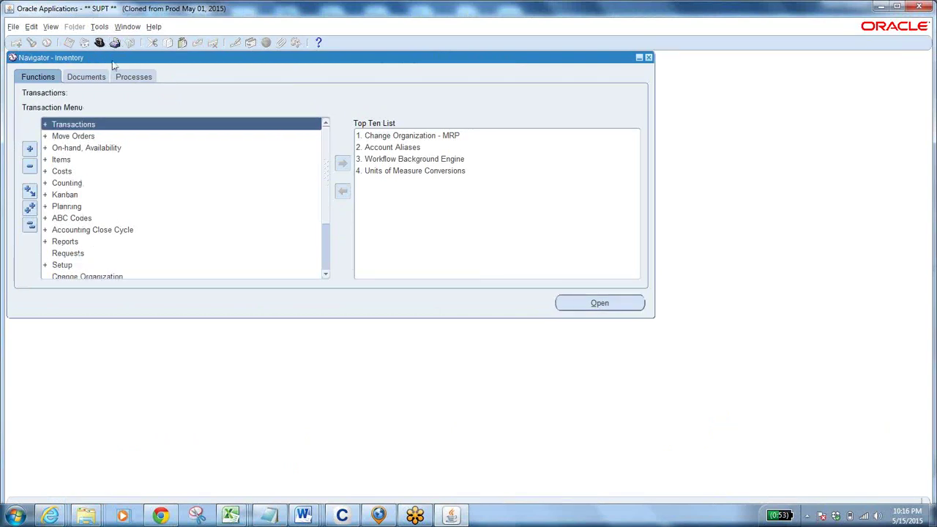
Open Transact Move Orders and find the move order lines using the copied move order number for both ends of the range
double_click(84, 137)
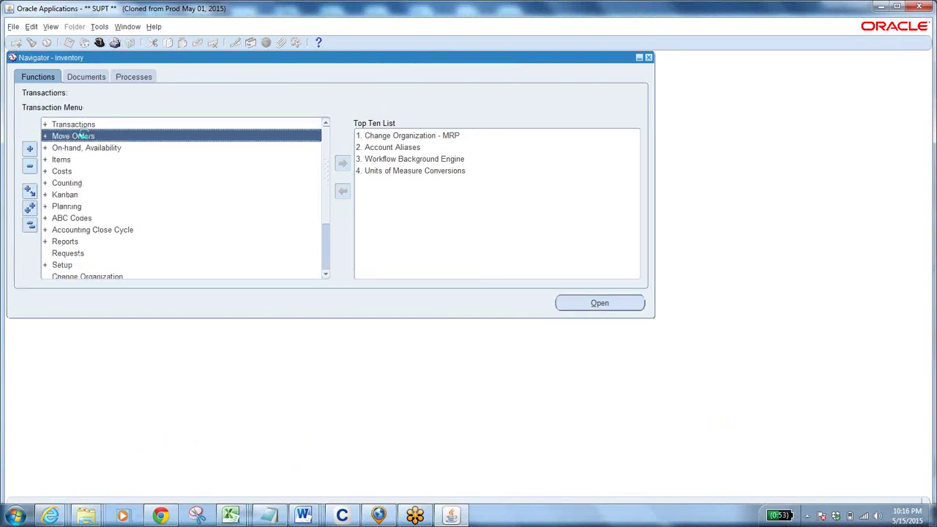
left_click(102, 162)
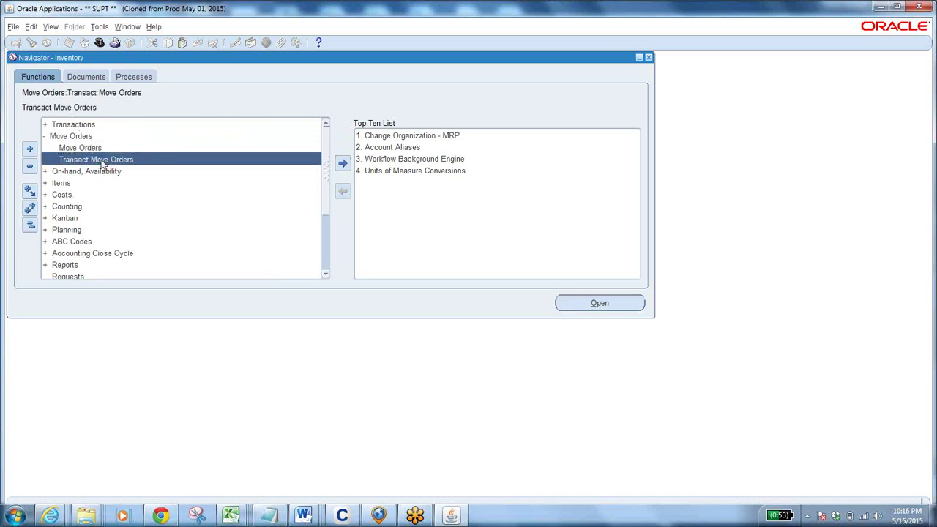
double_click(99, 160)
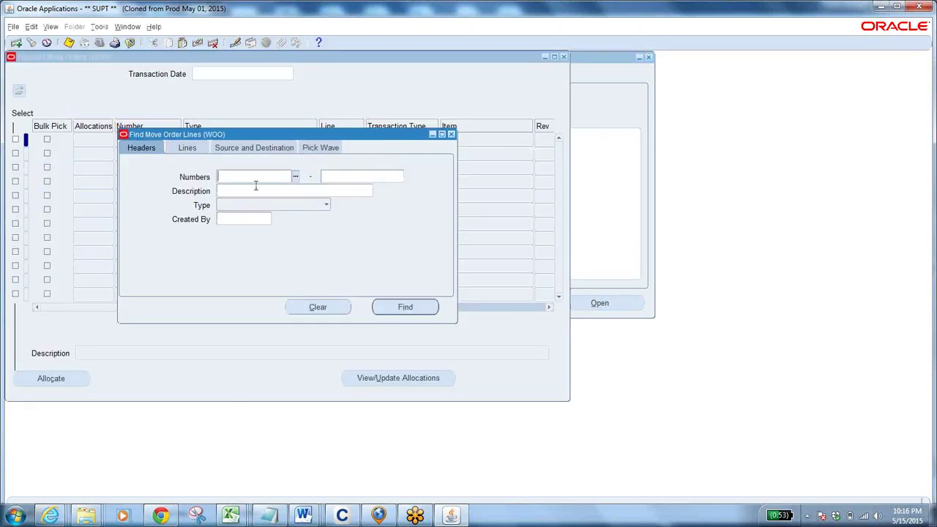
key("ctrl+v")
key("Tab")
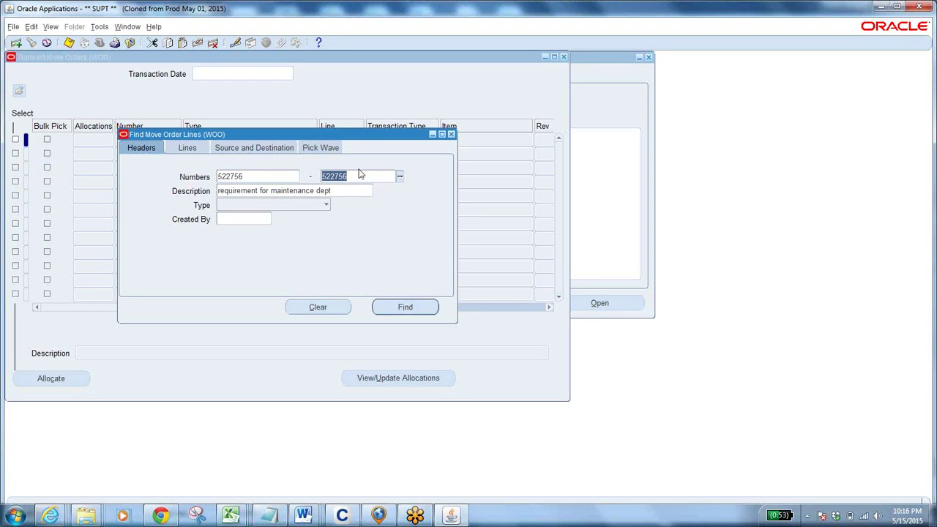
left_click(392, 311)
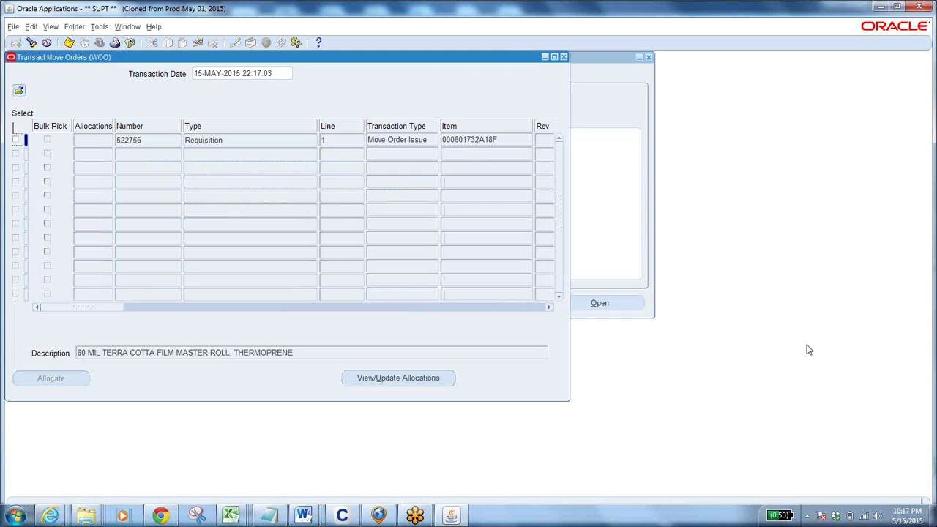
left_click(902, 227)
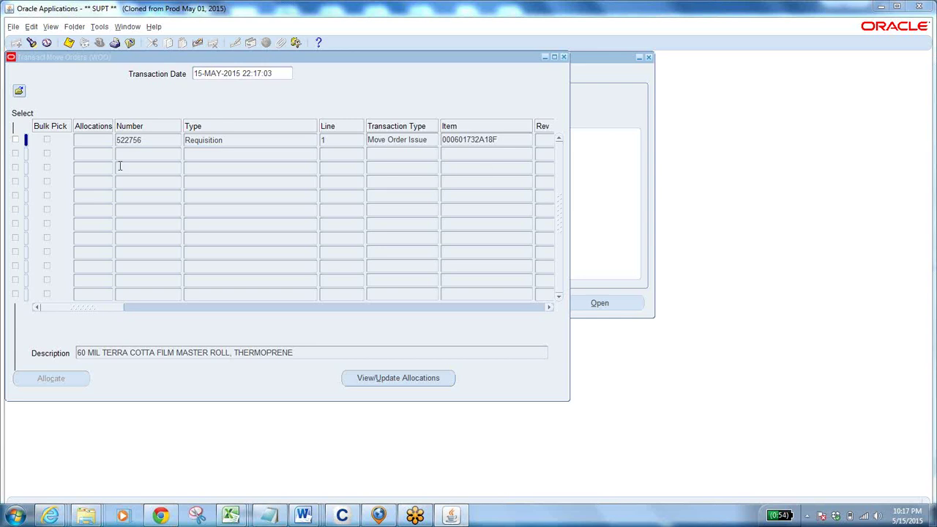
Select line 1 of the move order, allocate it and open its line allocations
left_click(15, 140)
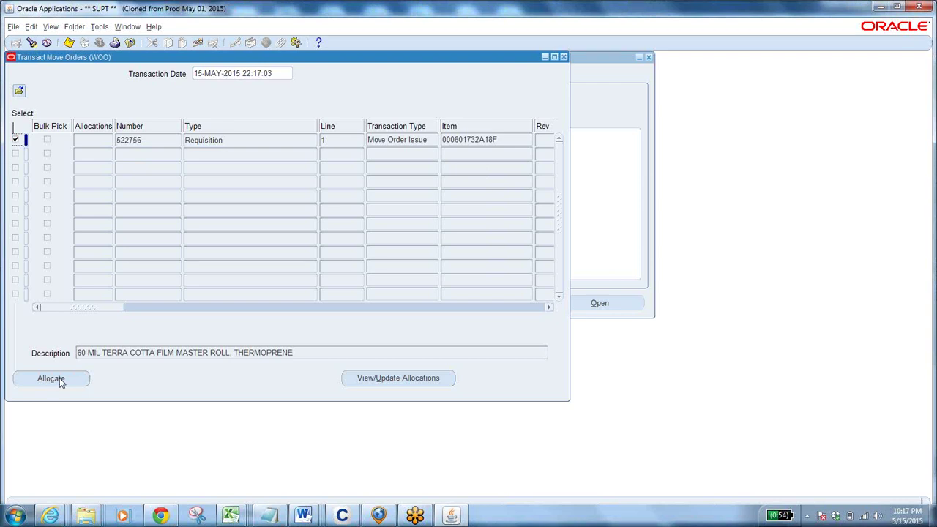
left_click(60, 379)
left_click(17, 140)
left_click(394, 379)
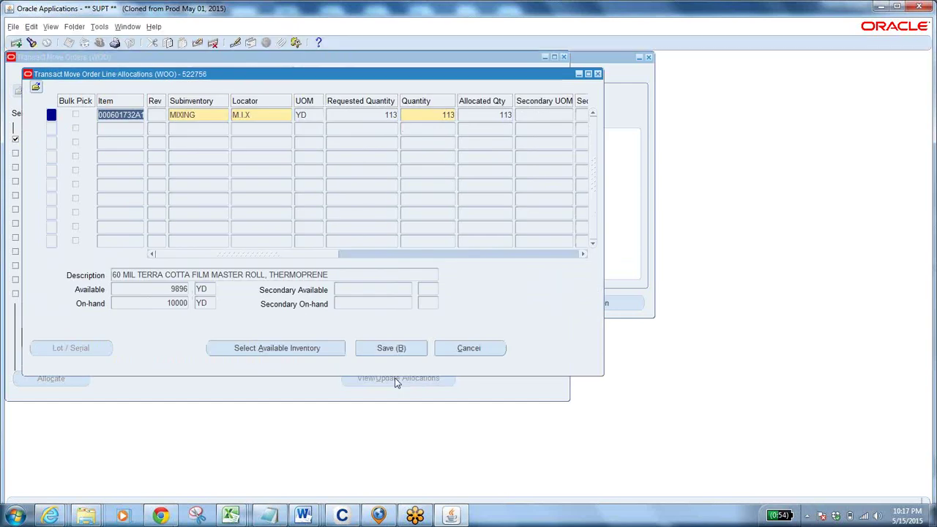
Review the line's subinventory, available quantity and allocation quantity, then save the allocation and acknowledge the message
left_click(211, 115)
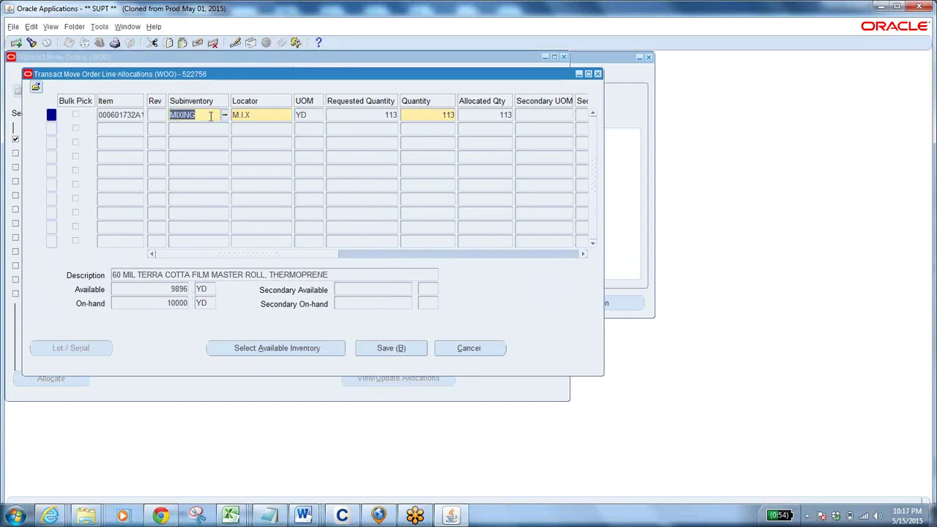
left_click(179, 291)
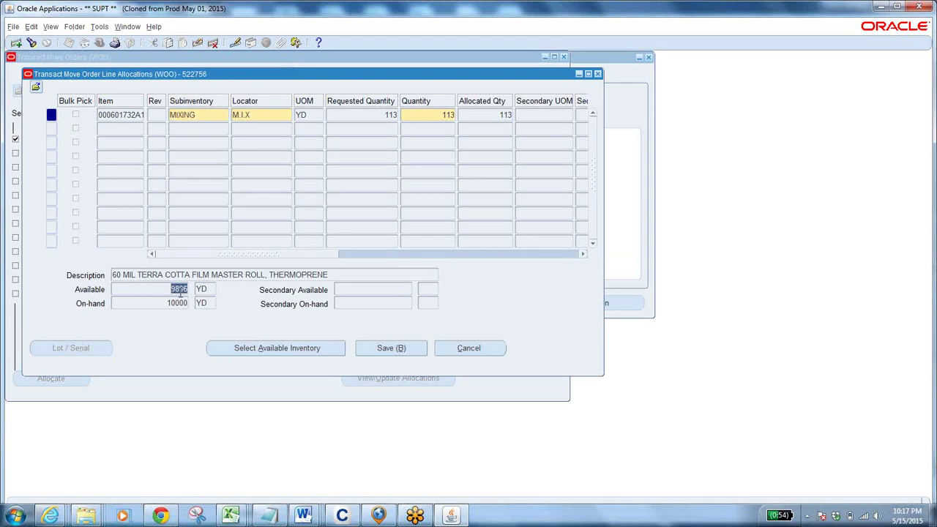
left_click(445, 114)
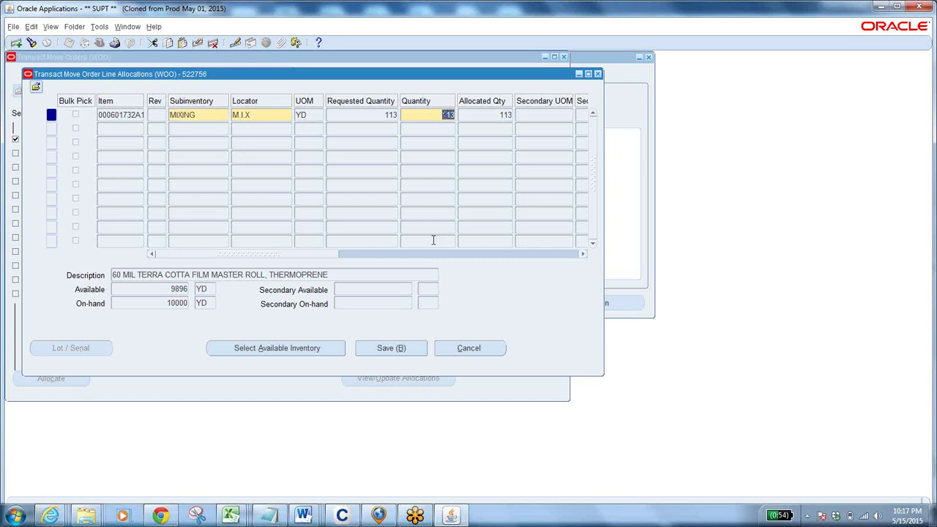
left_click(399, 348)
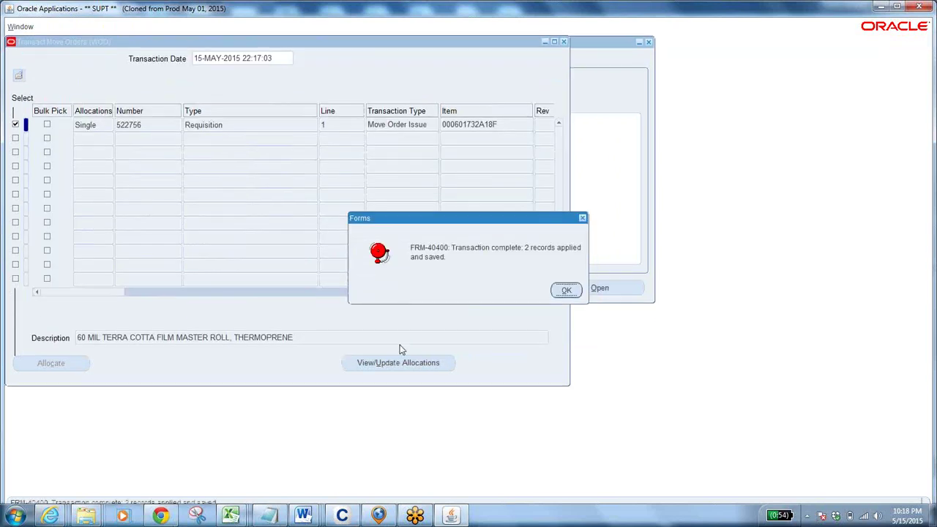
left_click(563, 291)
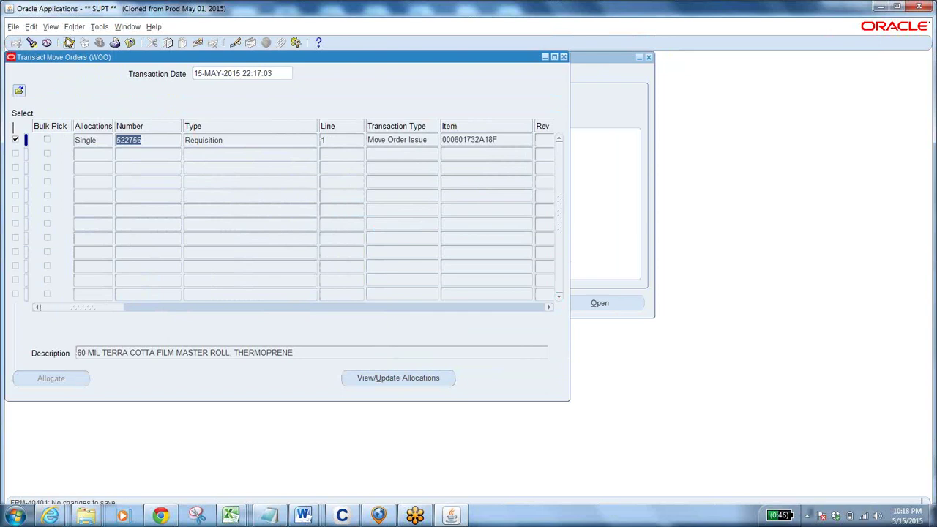
Close the Transact Move Orders form, collapse the function tree and expand the On-hand, Availability functions
left_click(129, 43)
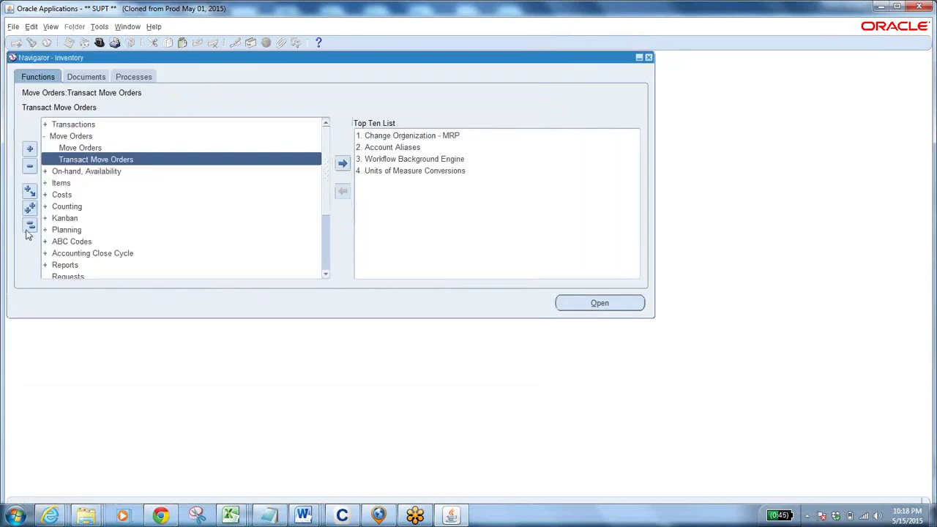
left_click(29, 228)
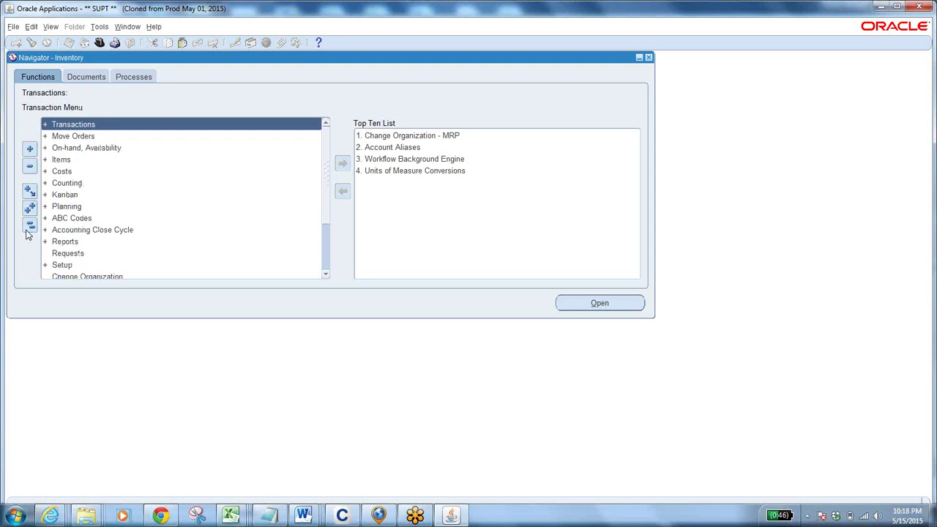
double_click(86, 150)
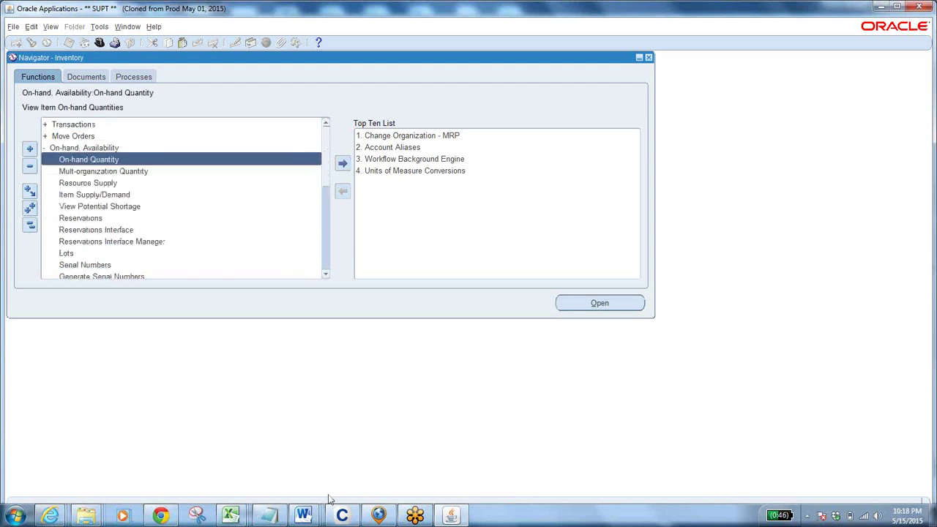
Switch to the BOM Mixing notes in Notepad, copy item number 000601732A18F and return to Oracle Applications
left_click(269, 516)
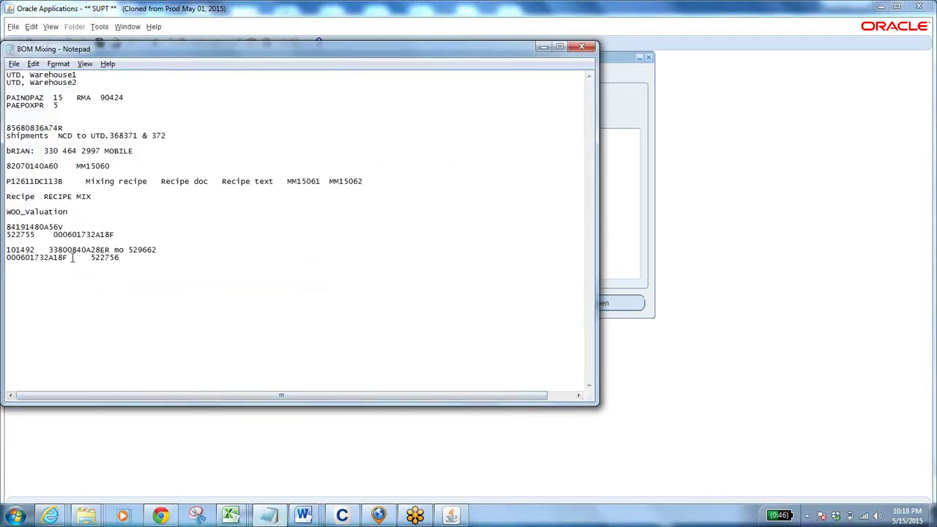
left_click_drag(68, 258, 6, 258)
key("ctrl+c")
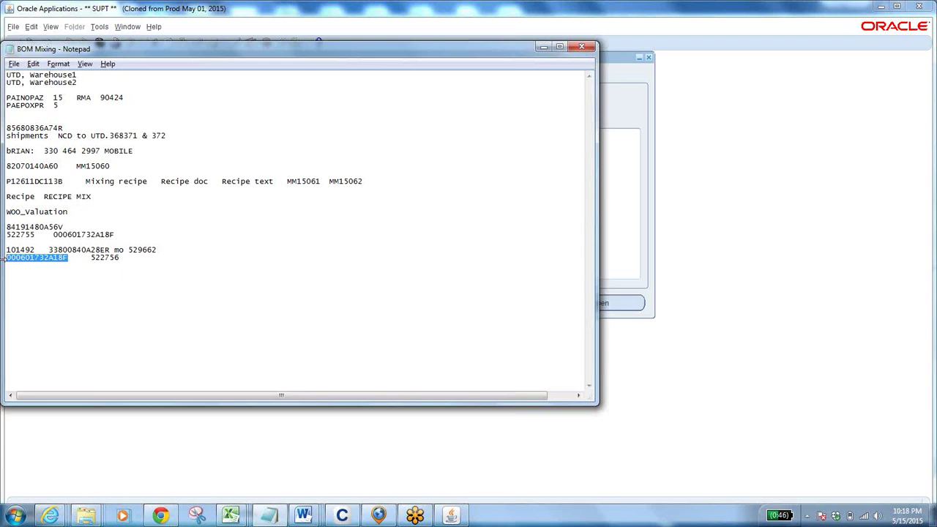
left_click(454, 516)
Open the On-hand Quantity query and find the on-hand material for the copied item 000601732A18F
left_click(101, 150)
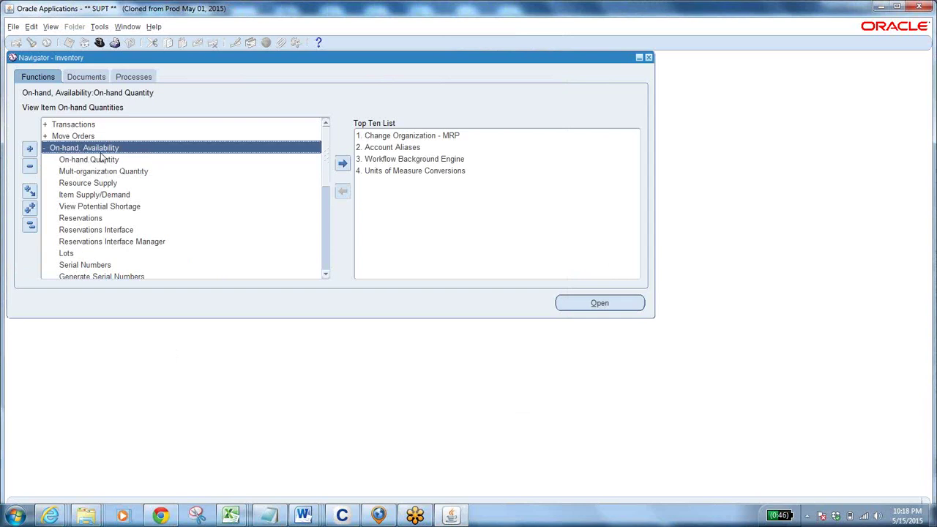
double_click(102, 150)
double_click(102, 150)
left_click(105, 159)
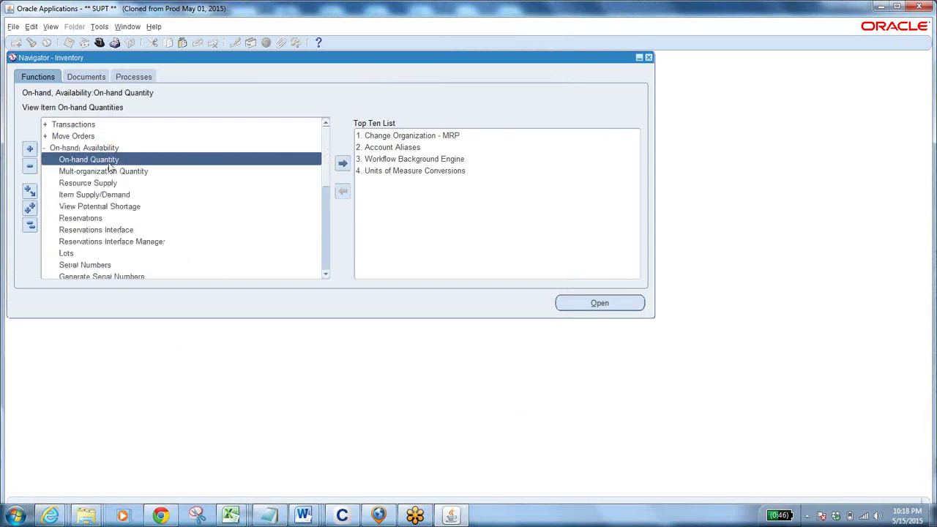
double_click(96, 159)
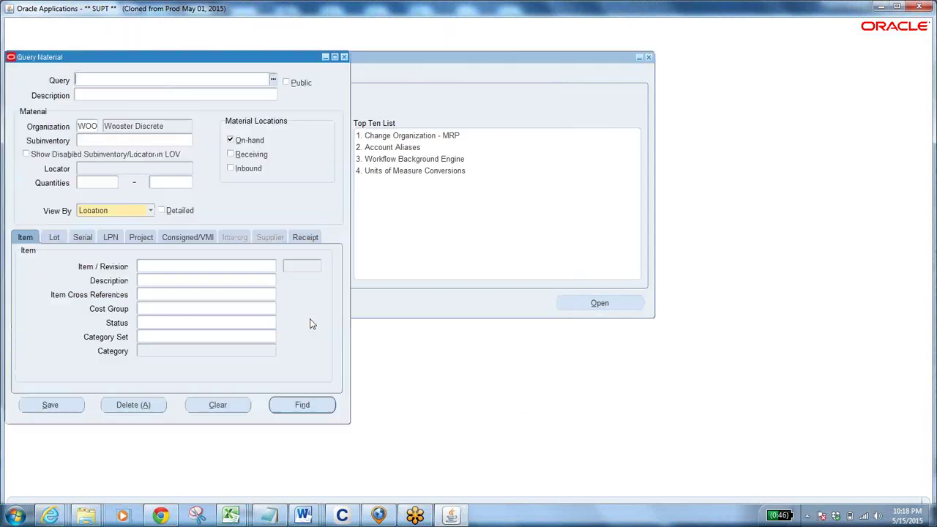
left_click(153, 266)
key("ctrl+v")
key("Tab")
left_click(291, 407)
Check the item's quantity available to reserve, then close the material windows and collapse the function tree
left_click(380, 306)
double_click(102, 307)
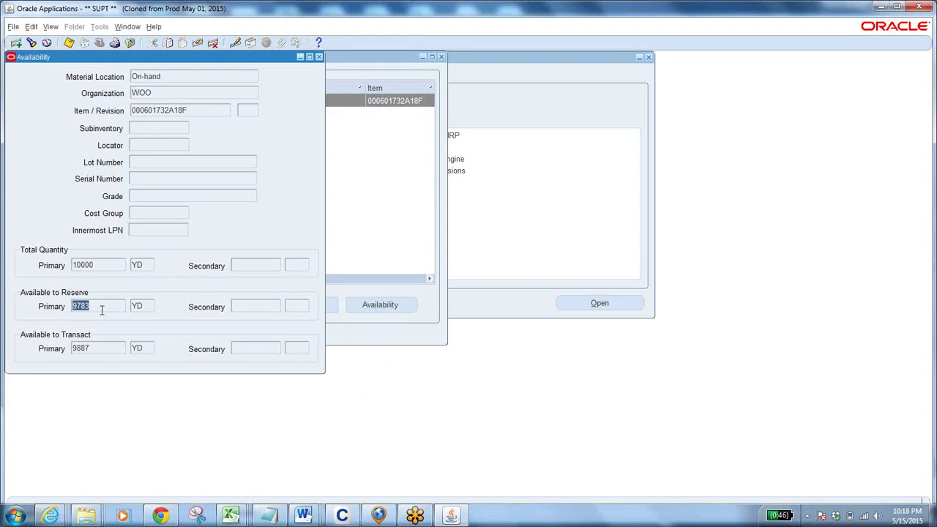
left_click(130, 43)
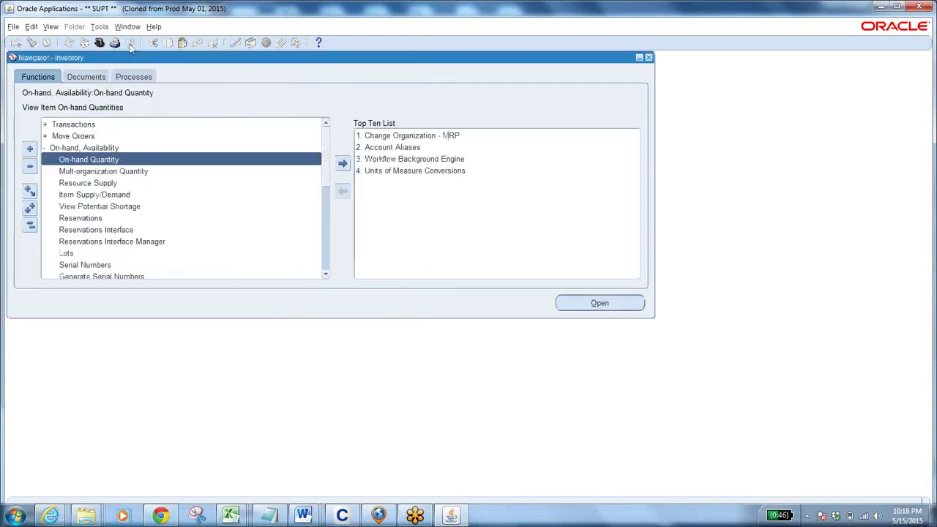
left_click(28, 228)
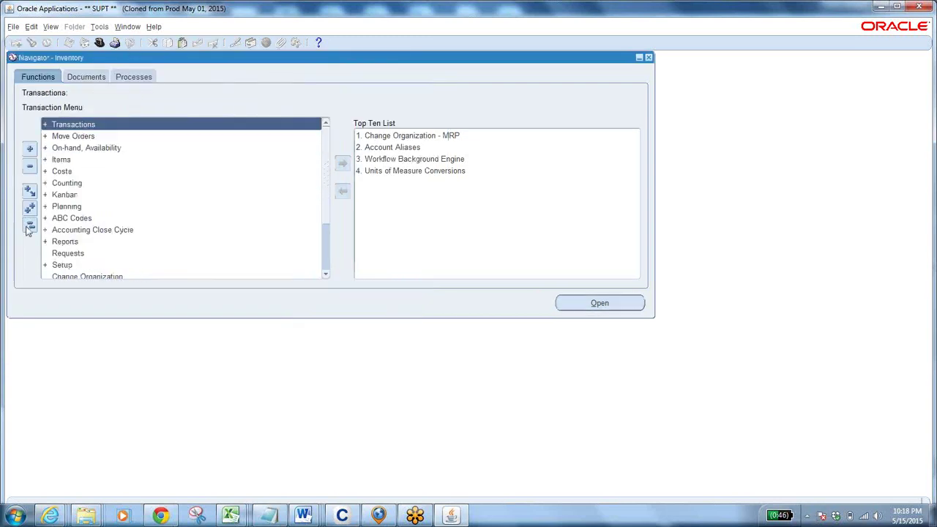
Reopen On-hand Quantity and query item 000601732A18F again in the WOO organization
double_click(91, 149)
double_click(120, 162)
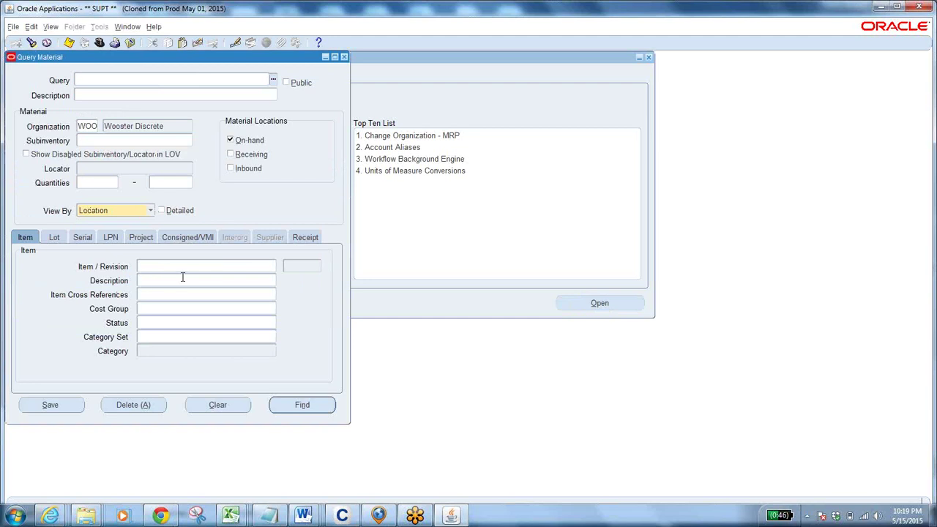
left_click(182, 268)
key("ctrl+v")
left_click(303, 406)
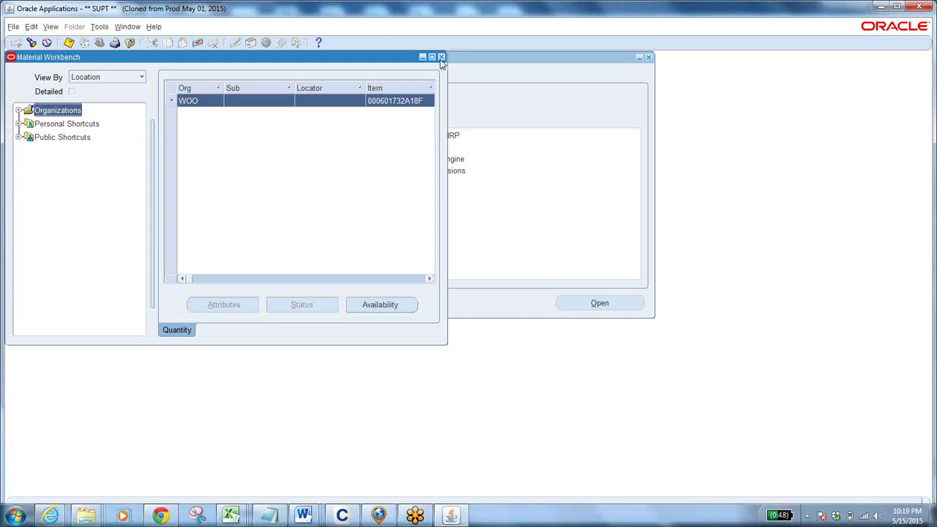
Maximize the Material Workbench and examine all the quantity columns for the item, through to the Project, Task and Status columns
left_click(432, 57)
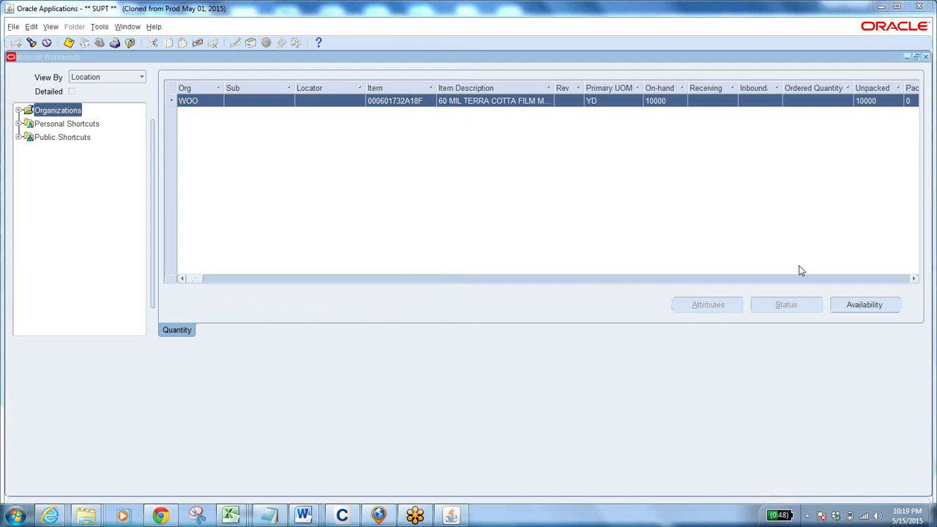
left_click(915, 279)
left_click(914, 279)
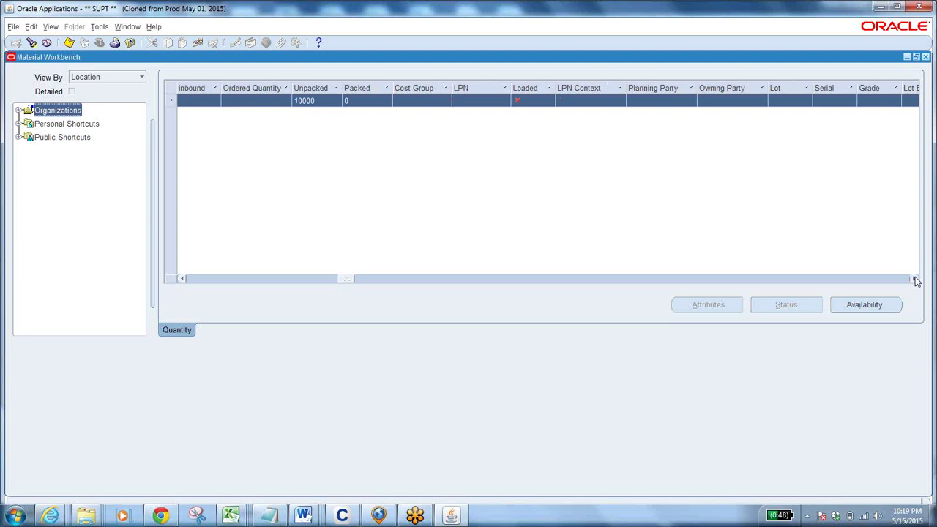
left_click(915, 279)
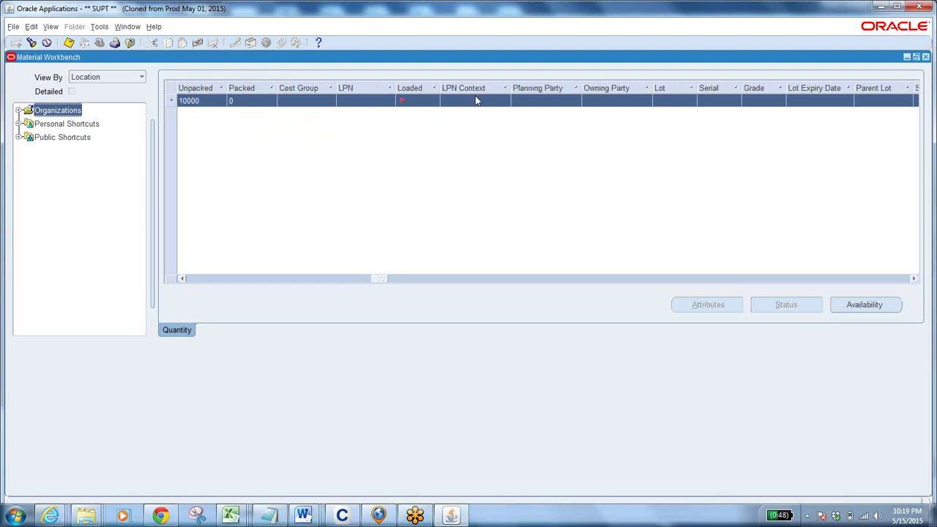
left_click(915, 279)
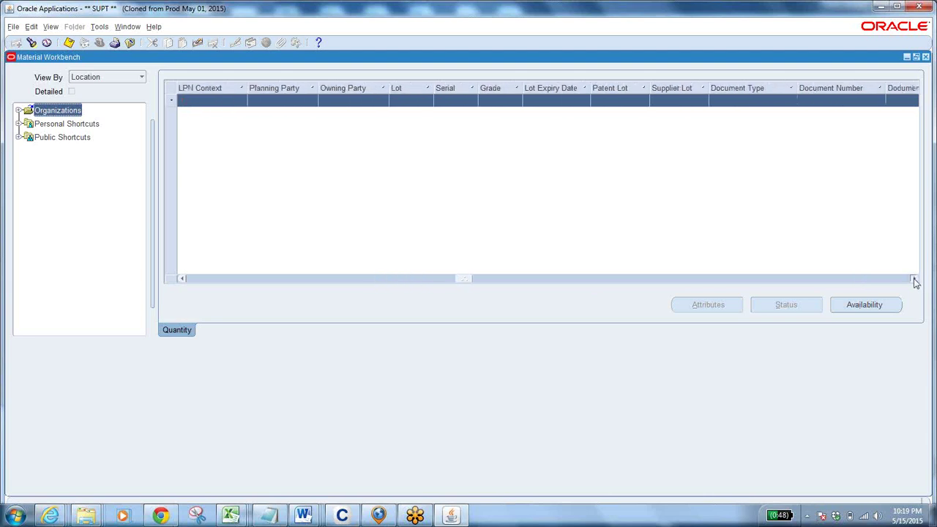
left_click_drag(915, 279, 914, 279)
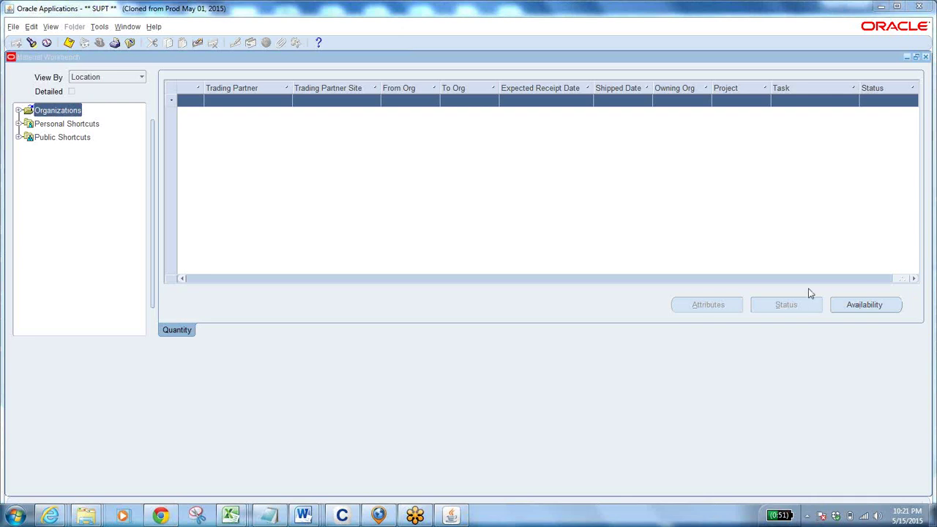
left_click(901, 285)
left_click_drag(901, 285, 789, 279)
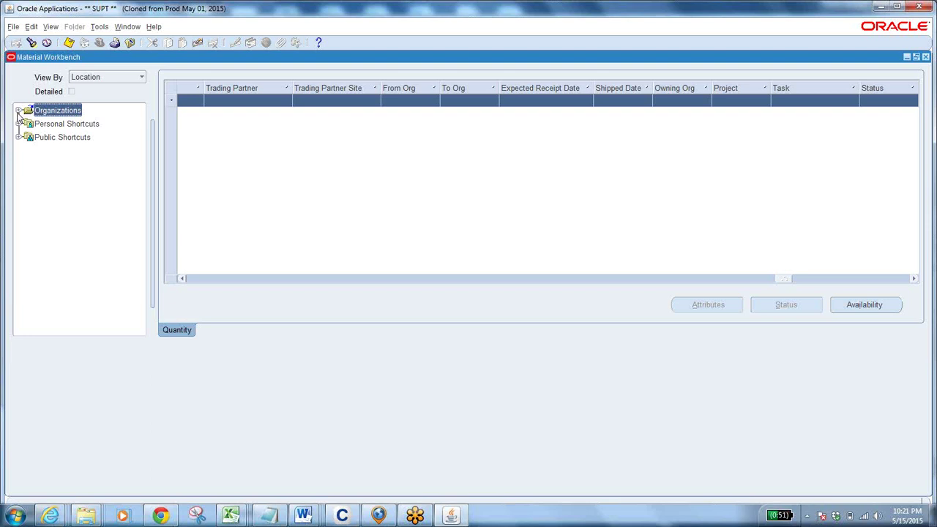
Expand the organization tree through WOO, On-hand, MIXING and M.I.X, and select item 000601732A18F
left_click(19, 110)
left_click(30, 123)
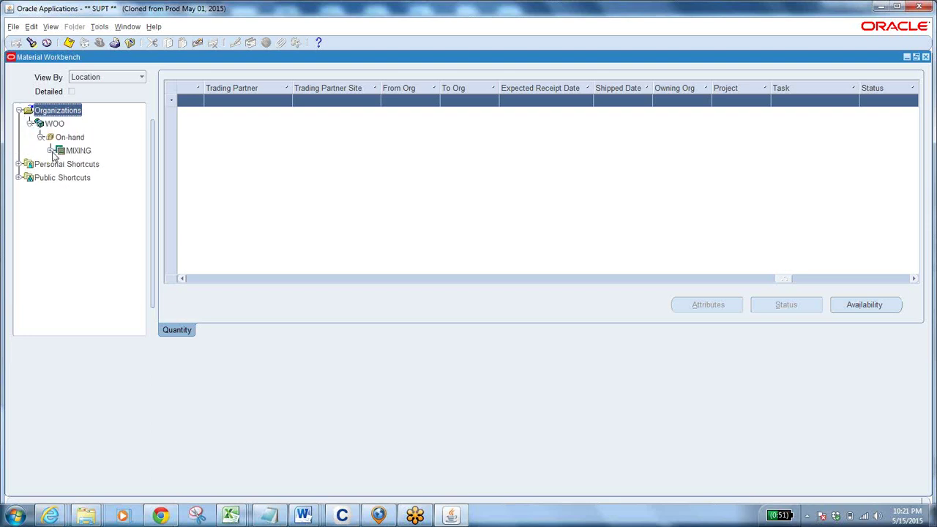
left_click(50, 150)
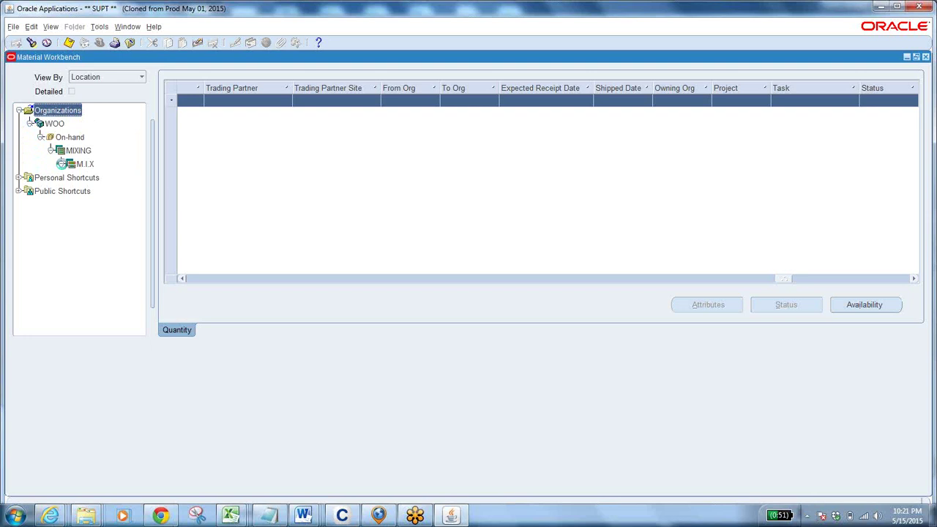
left_click(62, 164)
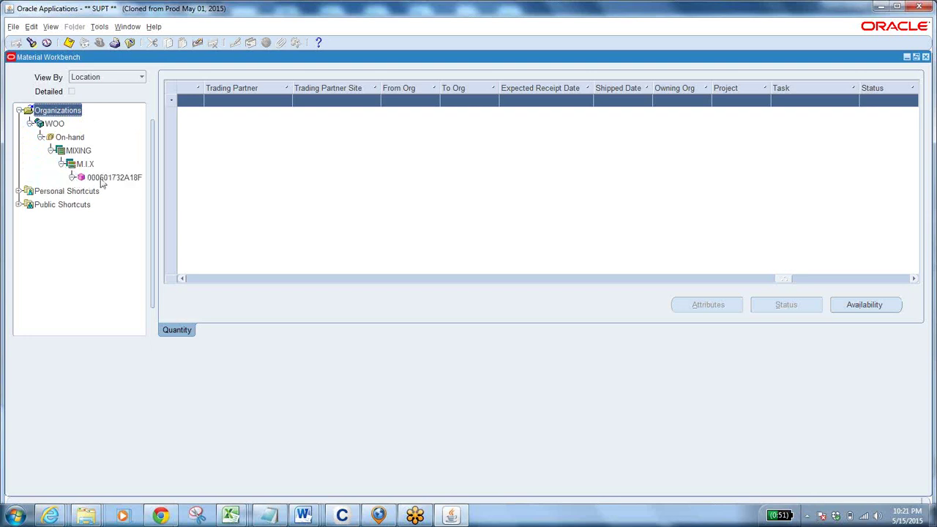
left_click(102, 178)
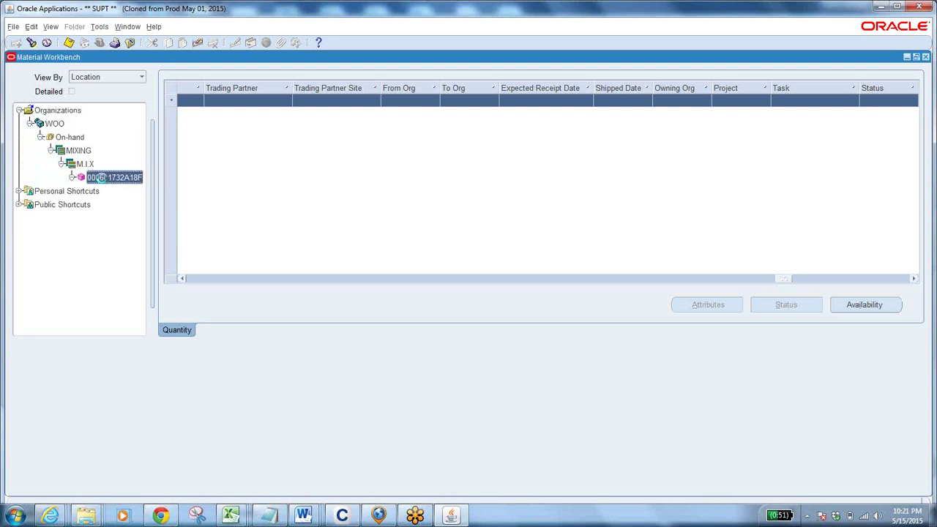
Create a Mass Issue for the selected item, using the first account combination found with % as the destination account
left_click(100, 28)
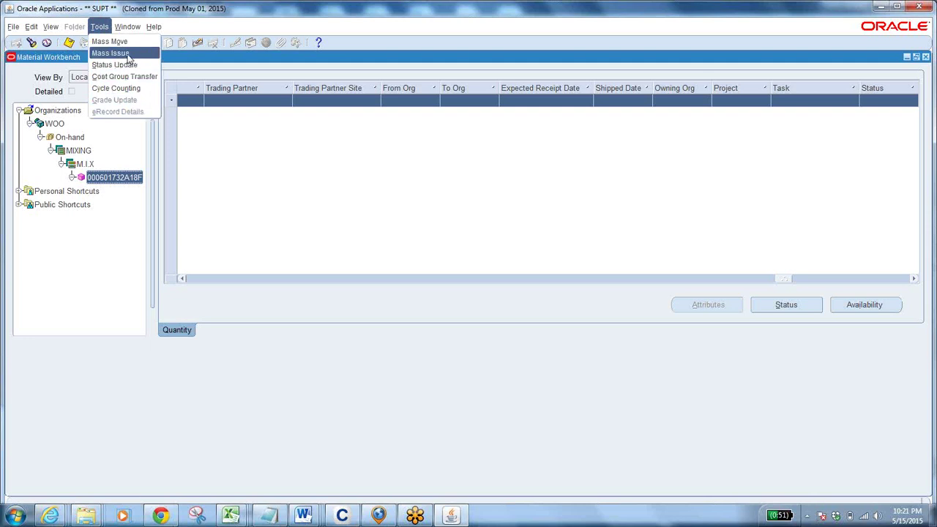
left_click(127, 55)
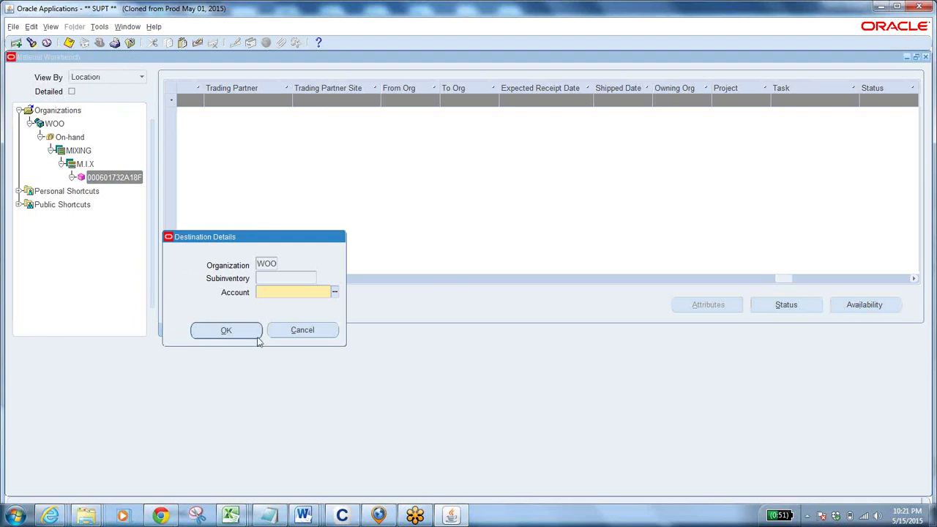
left_click(335, 292)
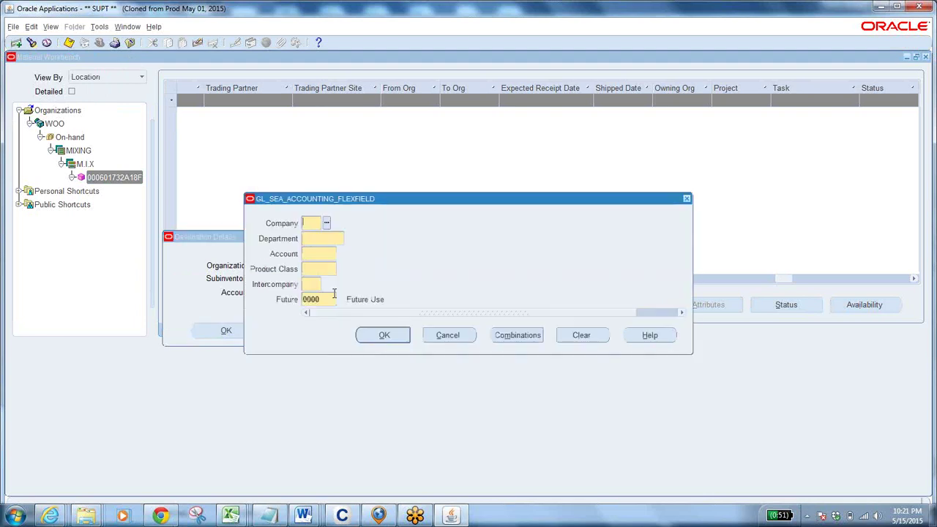
left_click(512, 335)
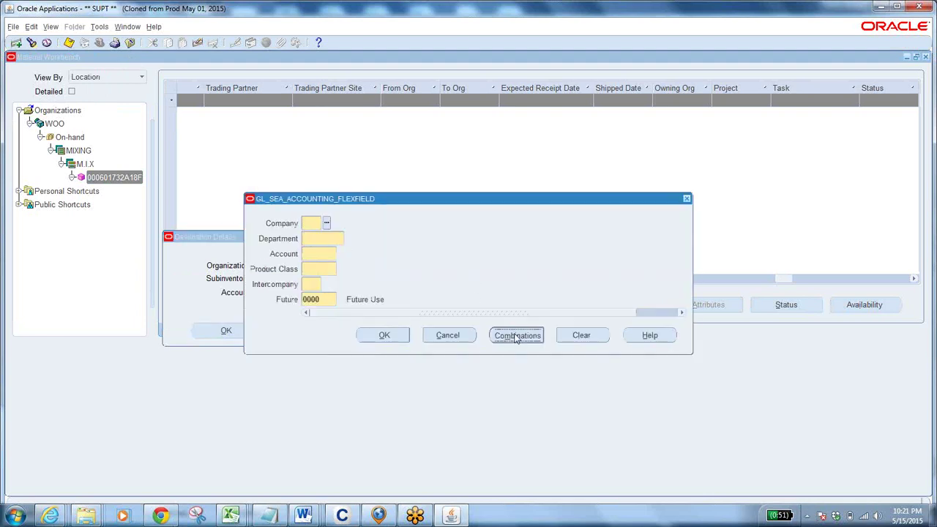
type("%")
key("Return")
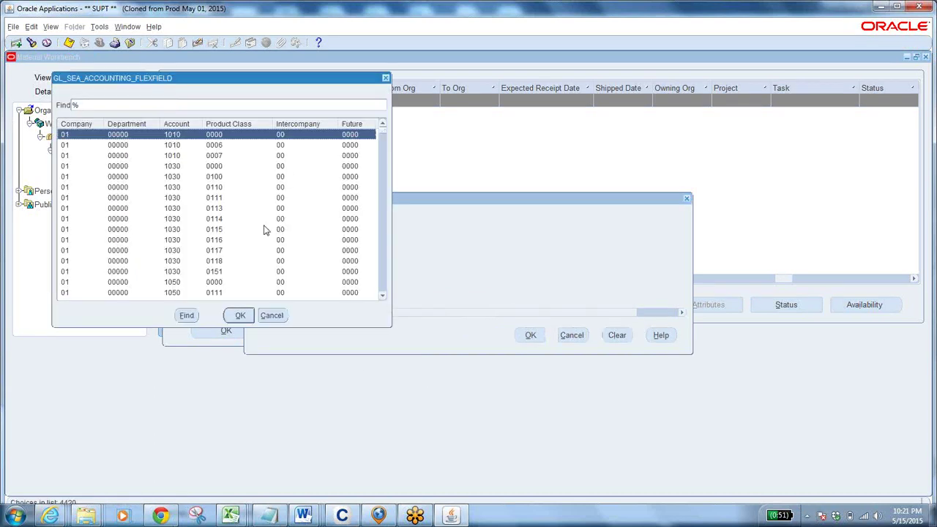
left_click(239, 315)
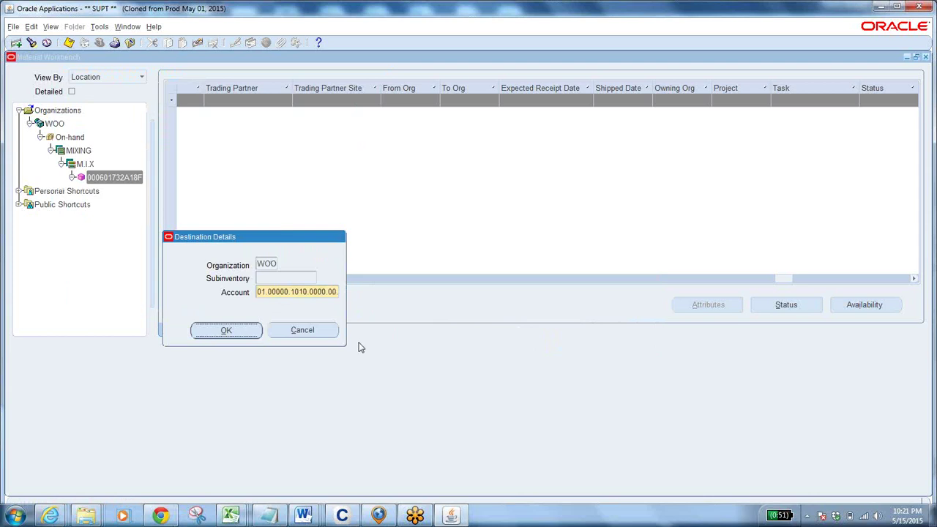
left_click(224, 329)
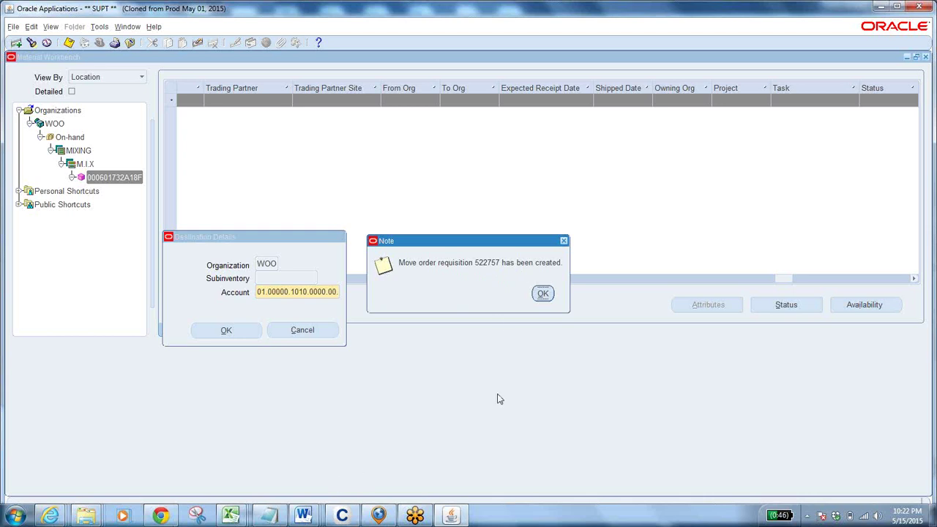
Record the new move order requisition number in the BOM Mixing notes in Notepad, then return to Oracle Applications
left_click(268, 515)
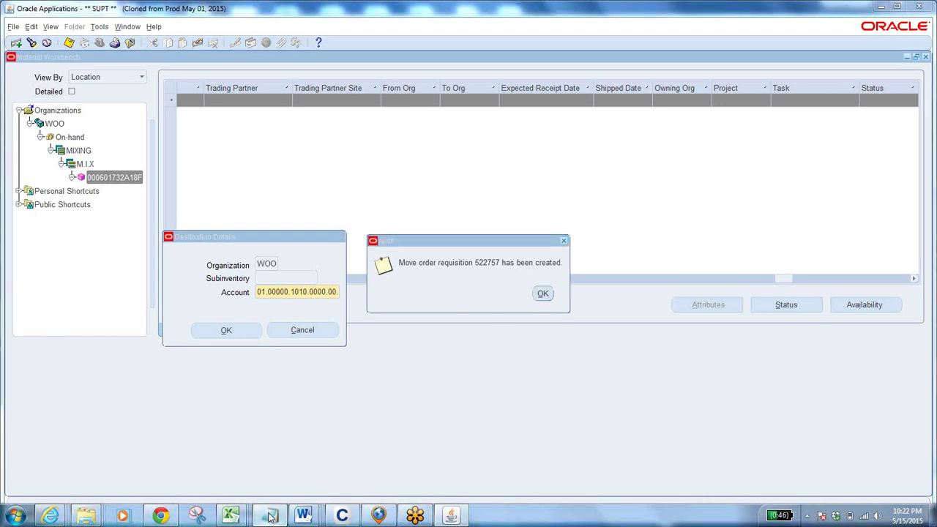
left_click(123, 259)
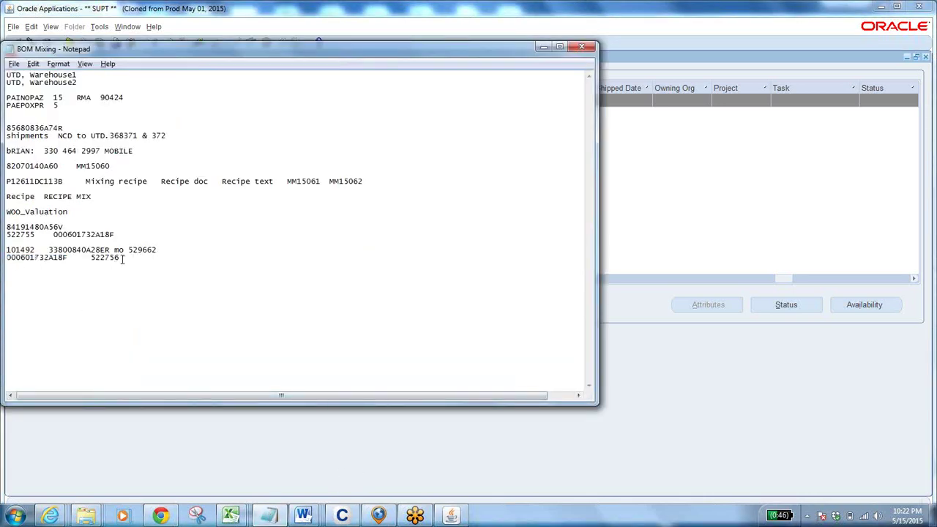
type("522757")
key("alt+Tab")
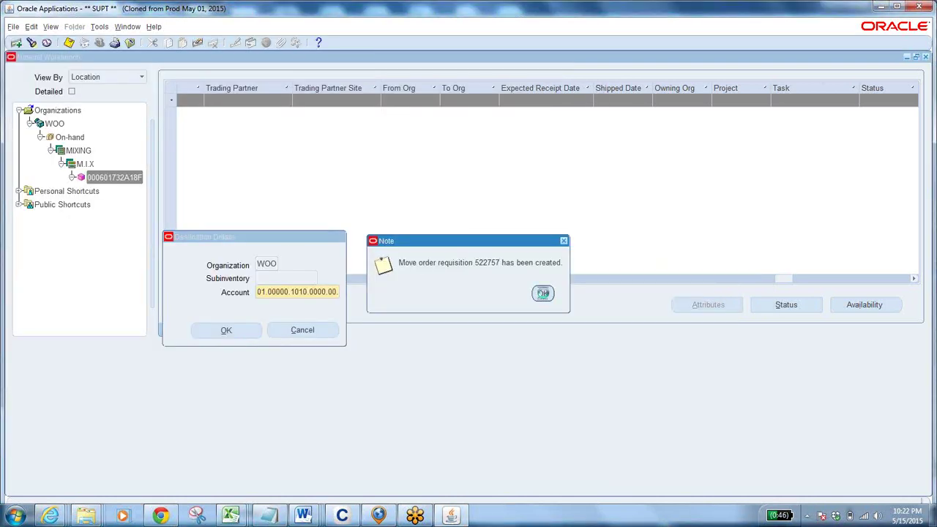
Acknowledge the requisition note and move the opened Move Orders window clear of the organization tree
left_click(543, 293)
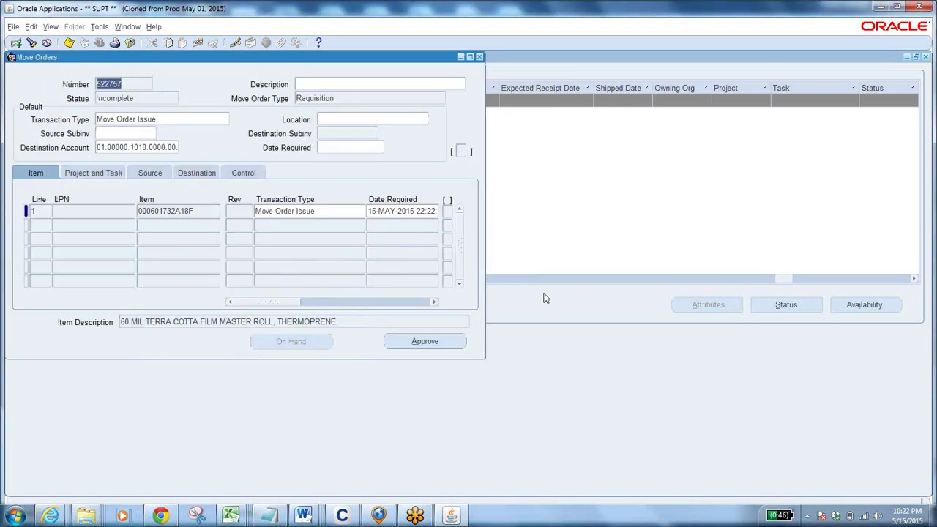
left_click(136, 86)
left_click_drag(251, 57, 439, 134)
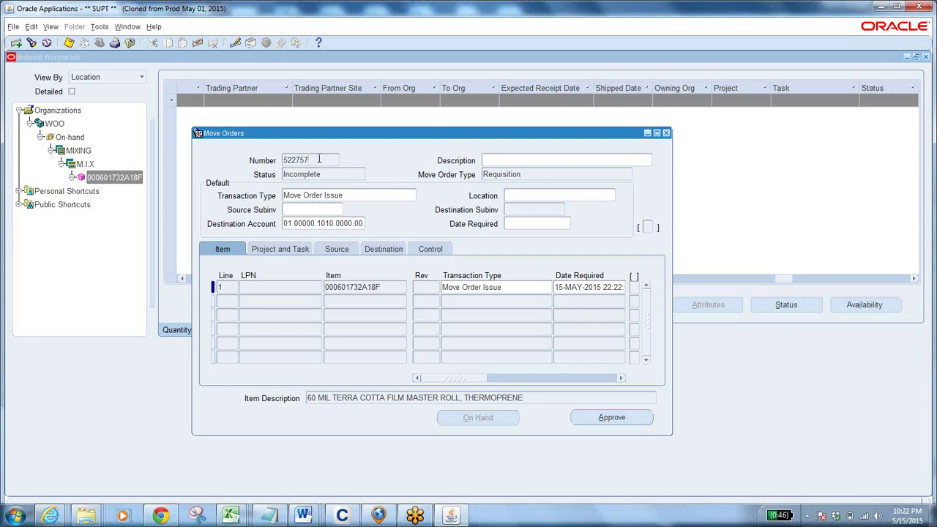
Examine the item, unit of measure and primary quantity on line 1 of the issue move order
left_click(399, 287)
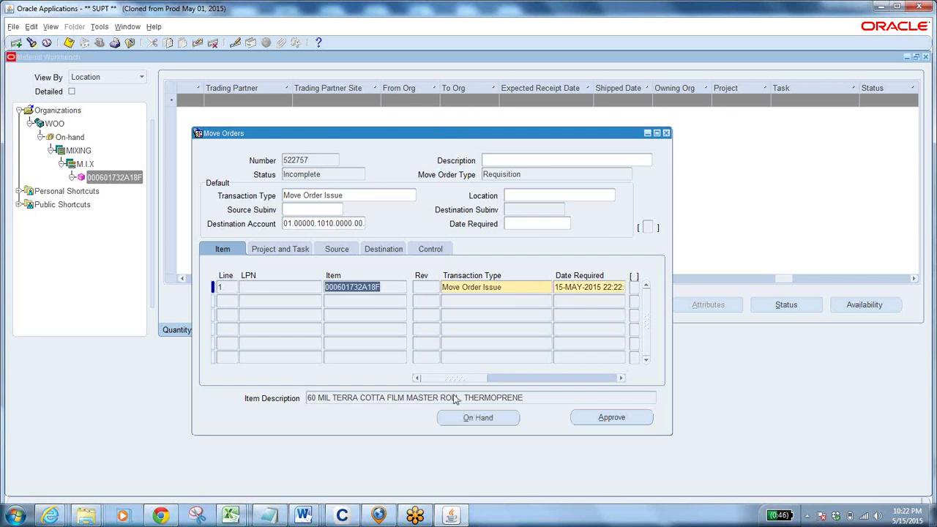
left_click_drag(462, 382, 525, 403)
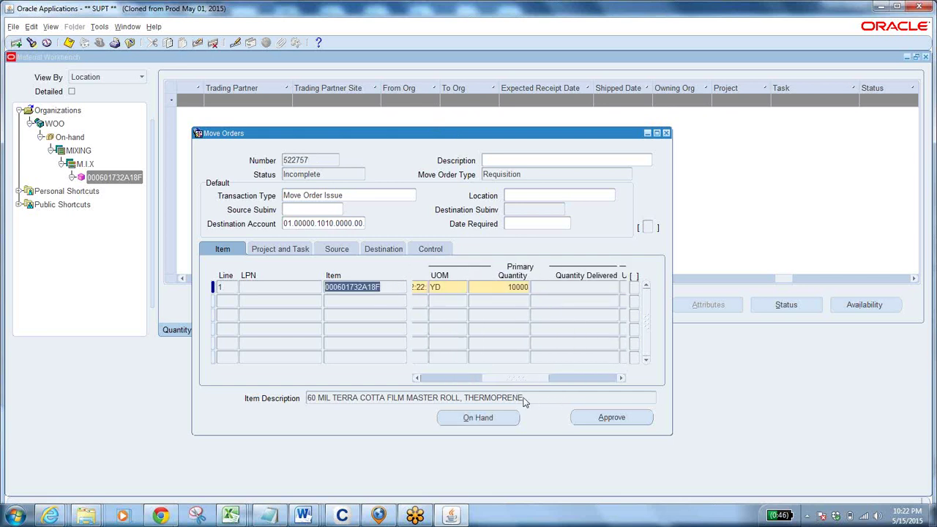
left_click(518, 287)
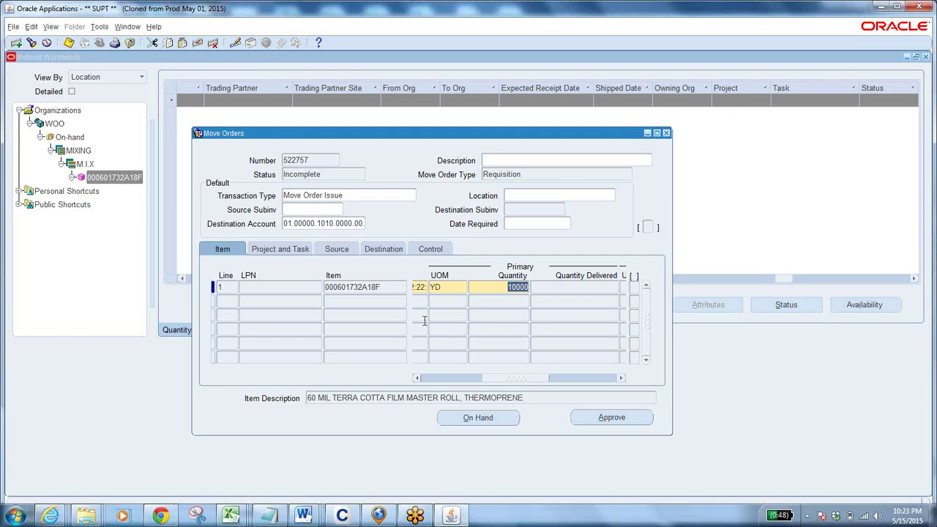
Change the move order's default transaction type to Move Order Transfer
left_click(366, 195)
left_click(412, 194)
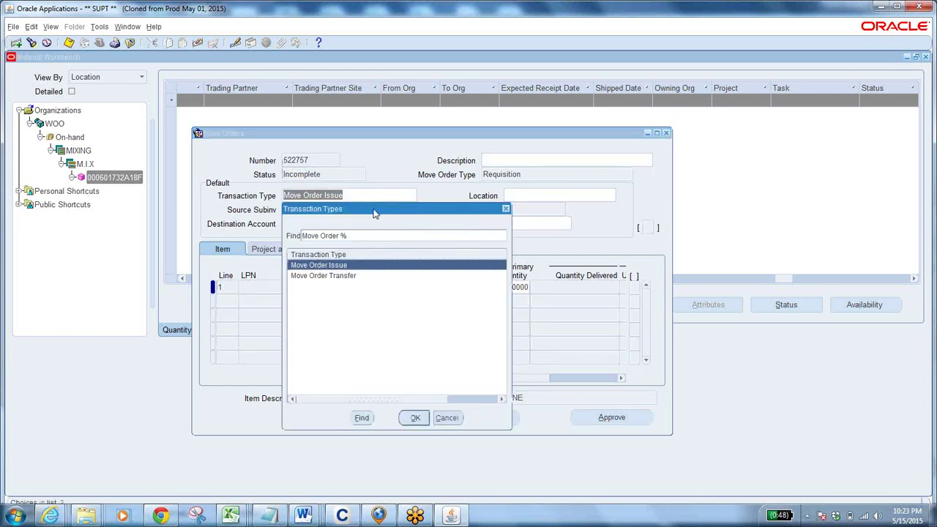
left_click(328, 276)
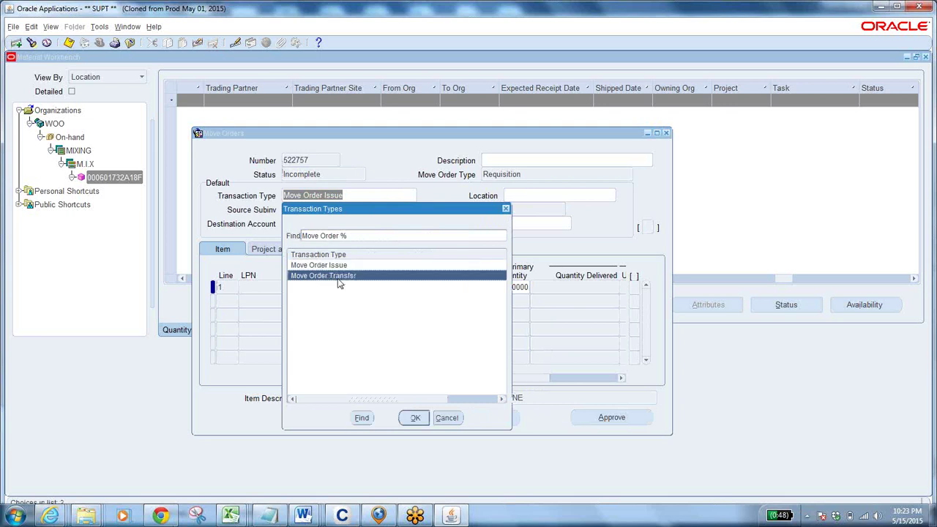
left_click(415, 420)
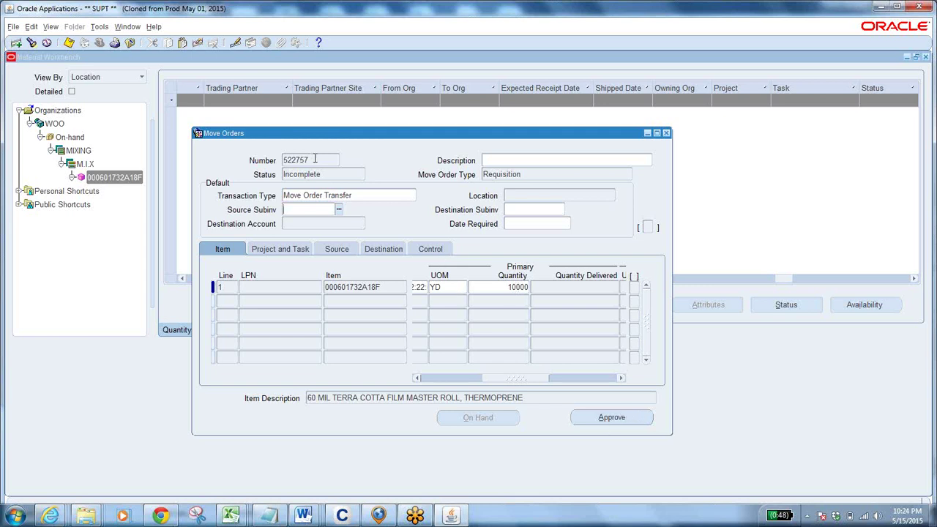
Close the move order without saving the changes and start a Mass Move for item 000601732A18F
left_click(667, 132)
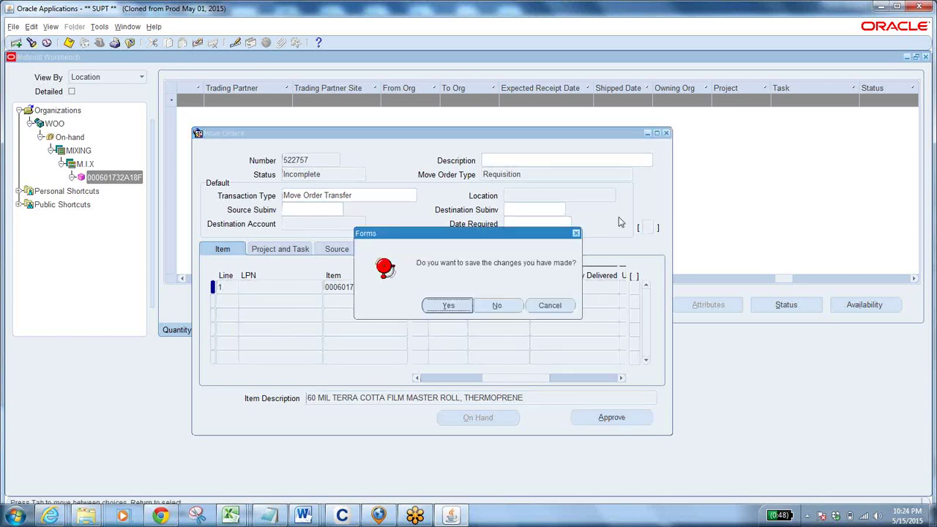
left_click(500, 307)
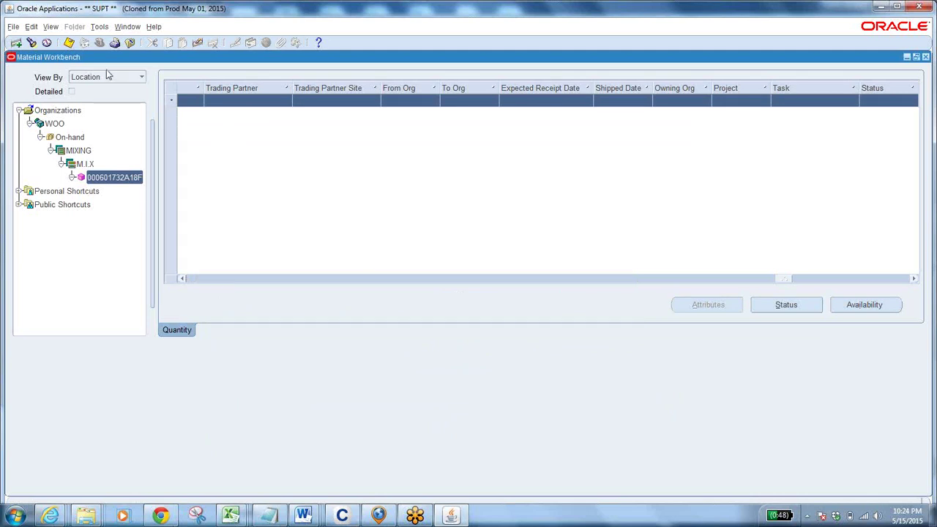
left_click(100, 27)
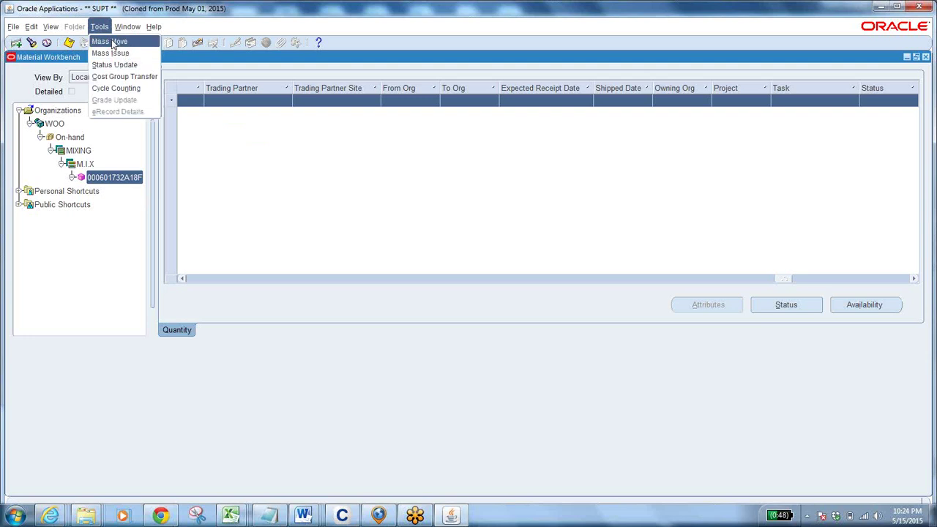
left_click(110, 42)
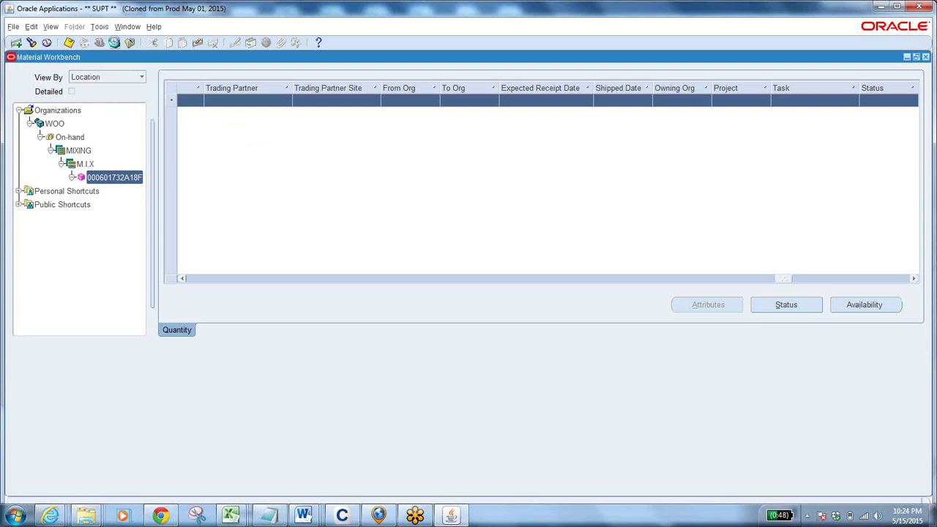
Create the Mass Move requisition with WIP as the destination subinventory in organization WOO
left_click(313, 278)
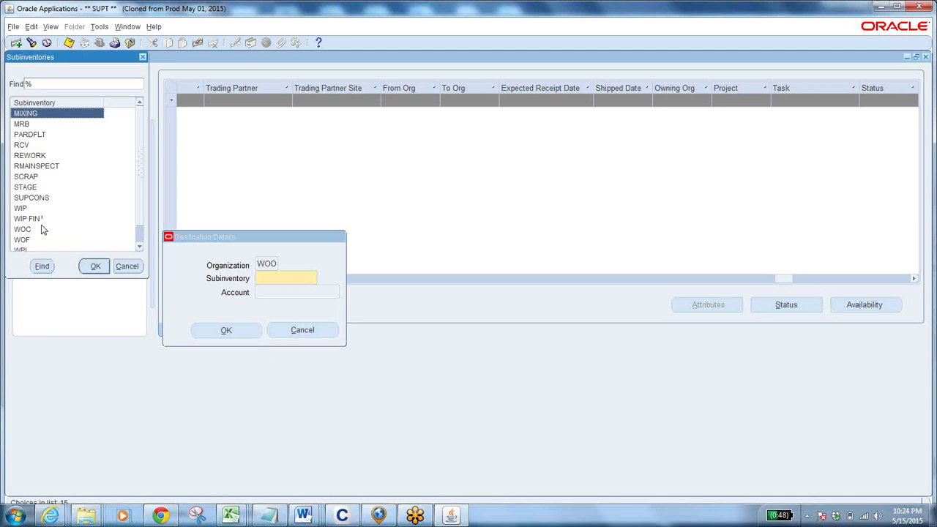
left_click(127, 267)
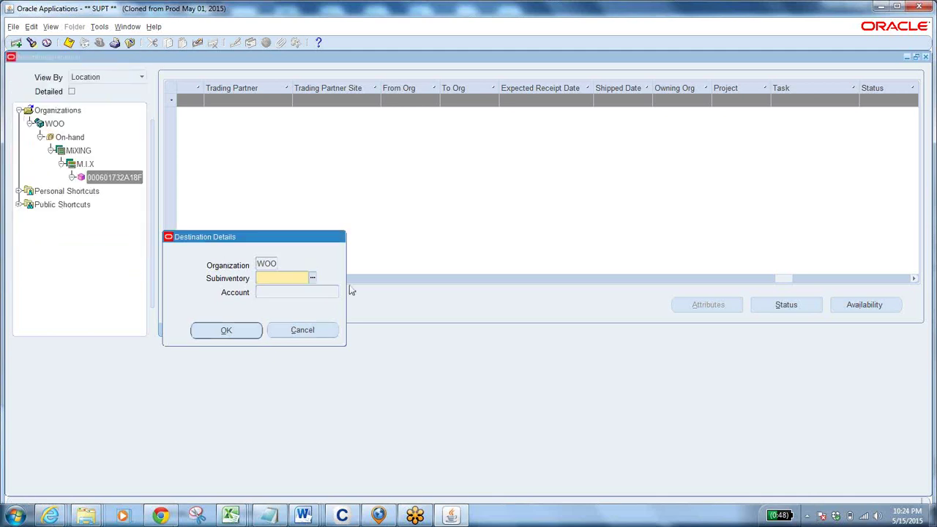
left_click(312, 279)
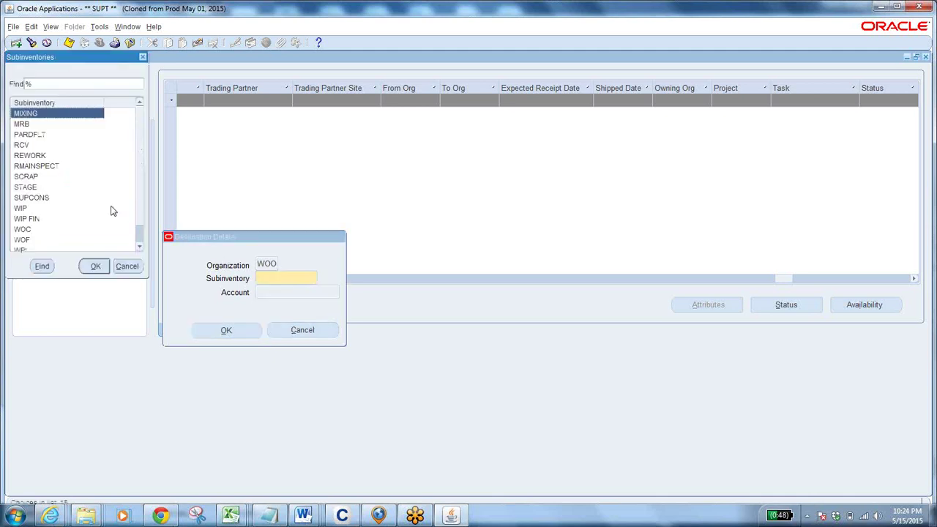
left_click(27, 209)
left_click(88, 268)
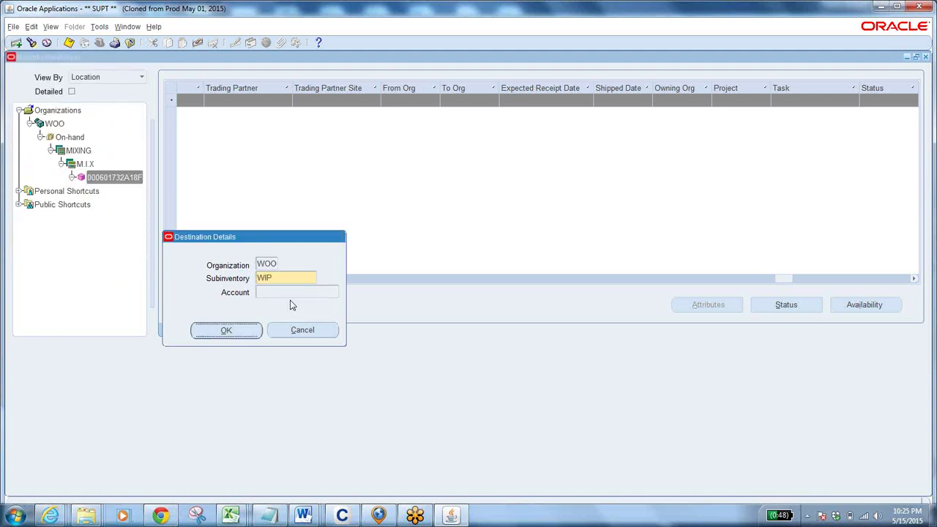
left_click(246, 333)
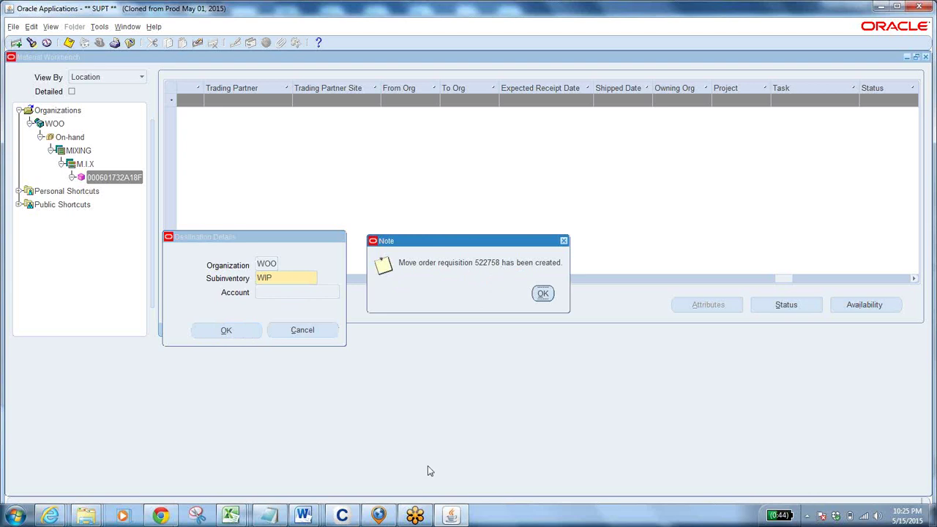
Add the Mass Move requisition number to the BOM Mixing notes in Notepad, then return to Oracle Applications and acknowledge the note
left_click(269, 515)
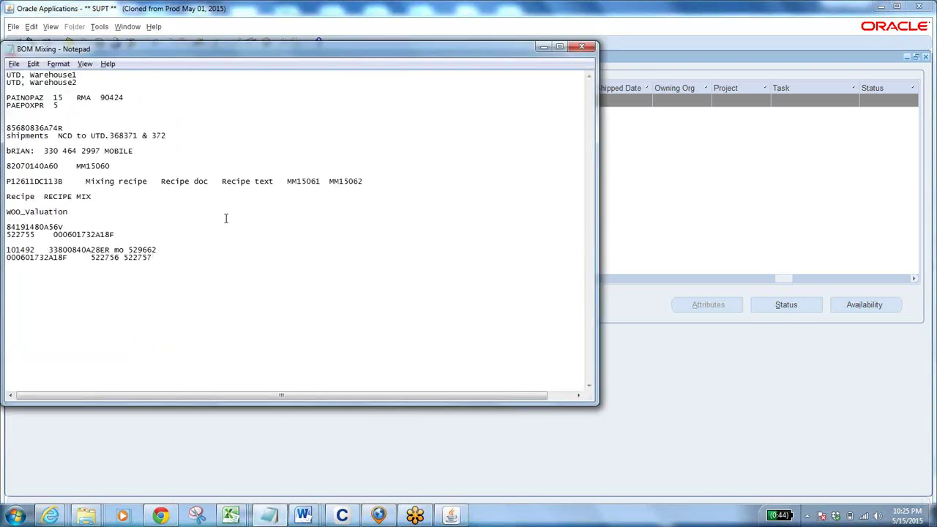
type("522758")
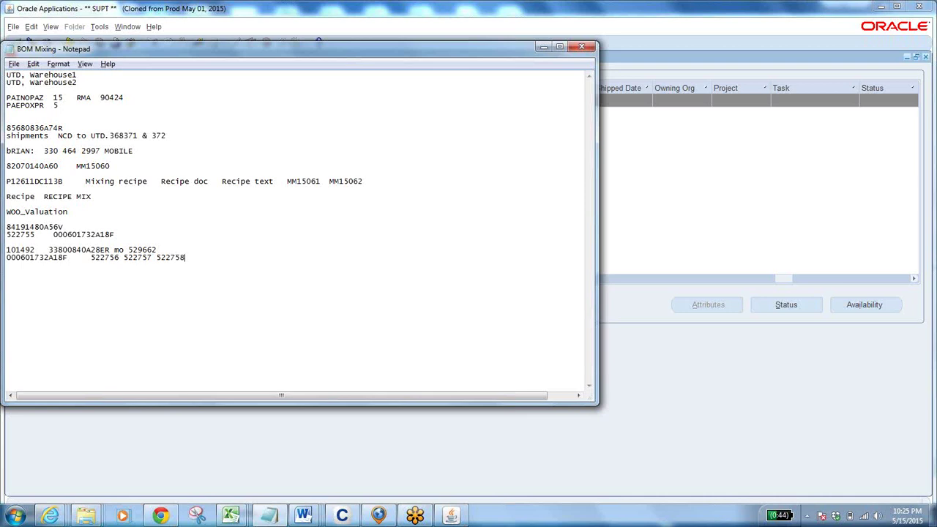
left_click(449, 516)
left_click(543, 294)
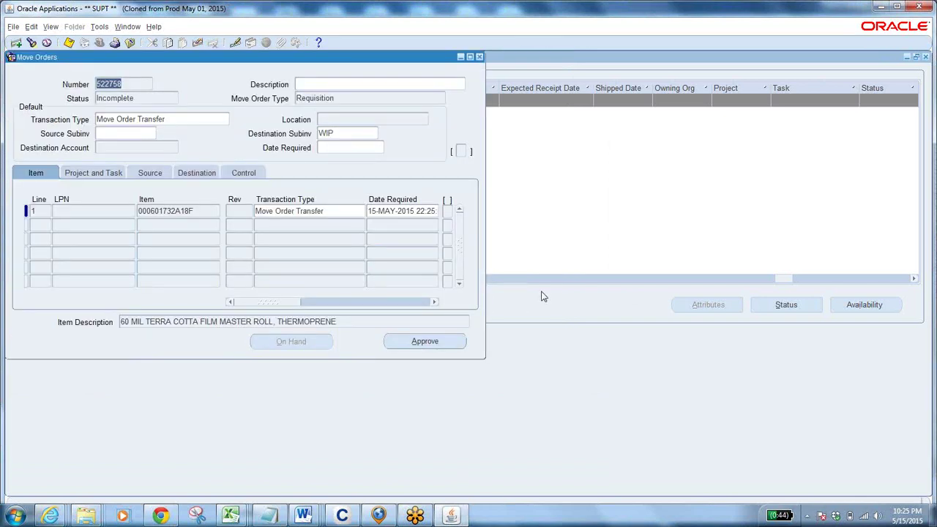
Check the new requisition's transaction type, close it without saving changes, and leave the Material Workbench for the Navigator
left_click(173, 117)
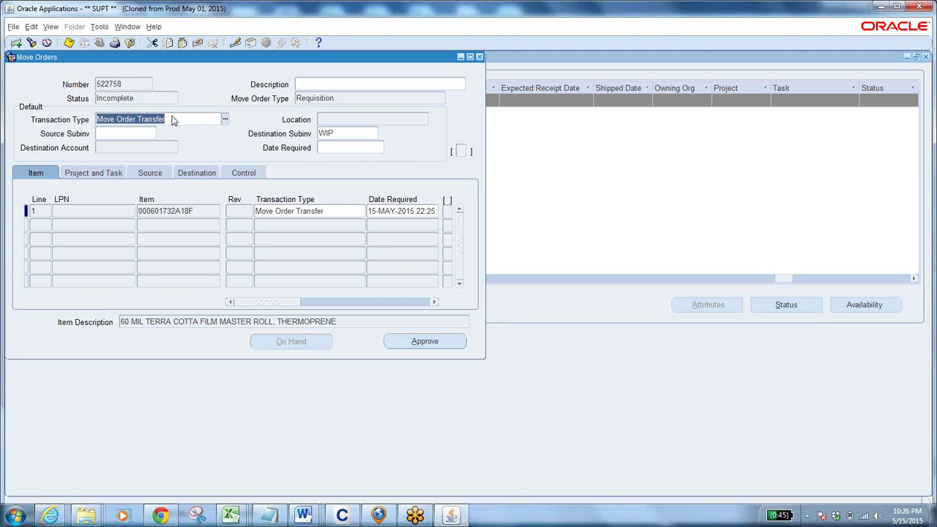
left_click(129, 44)
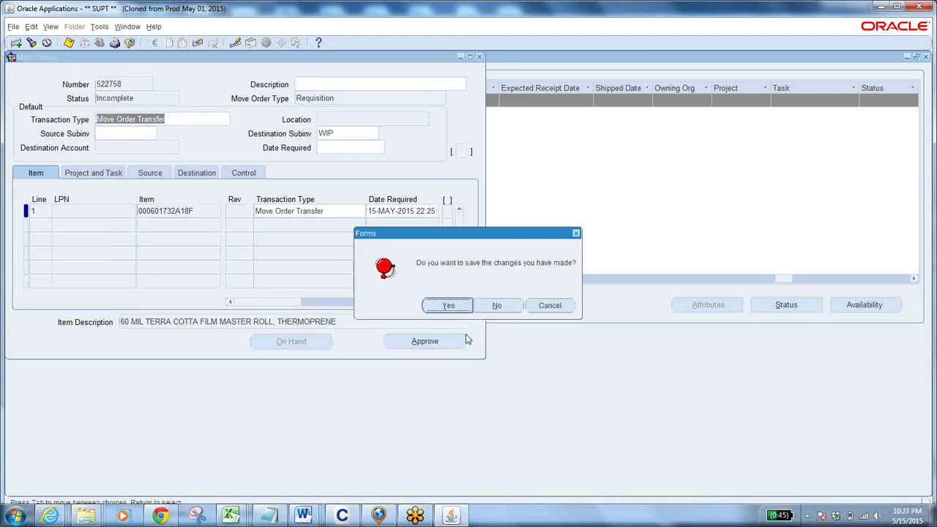
left_click(501, 306)
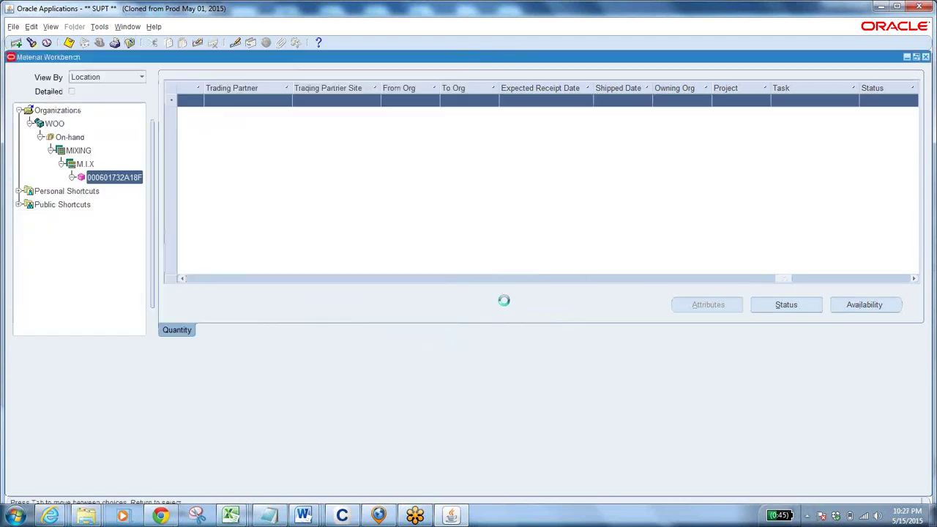
left_click(132, 44)
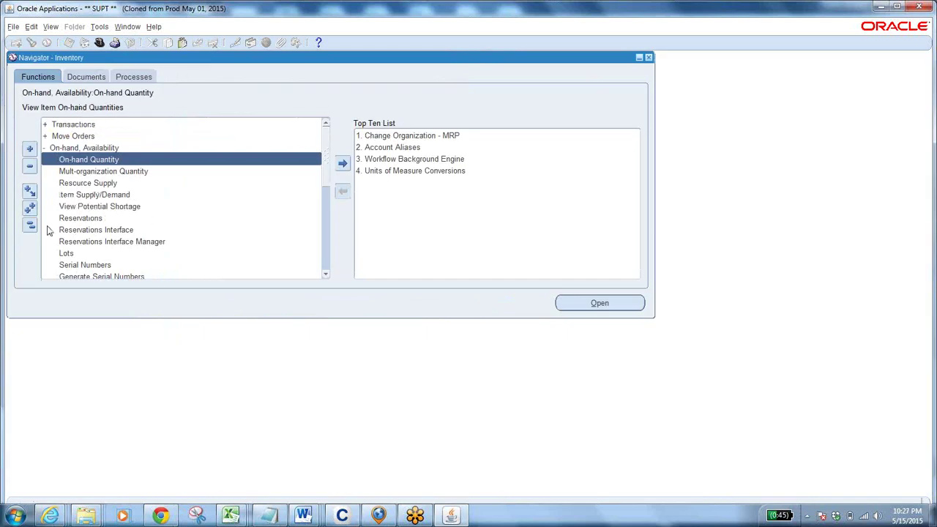
Collapse the Navigator function tree, expand Transactions, and open Miscellaneous Transaction
left_click(27, 228)
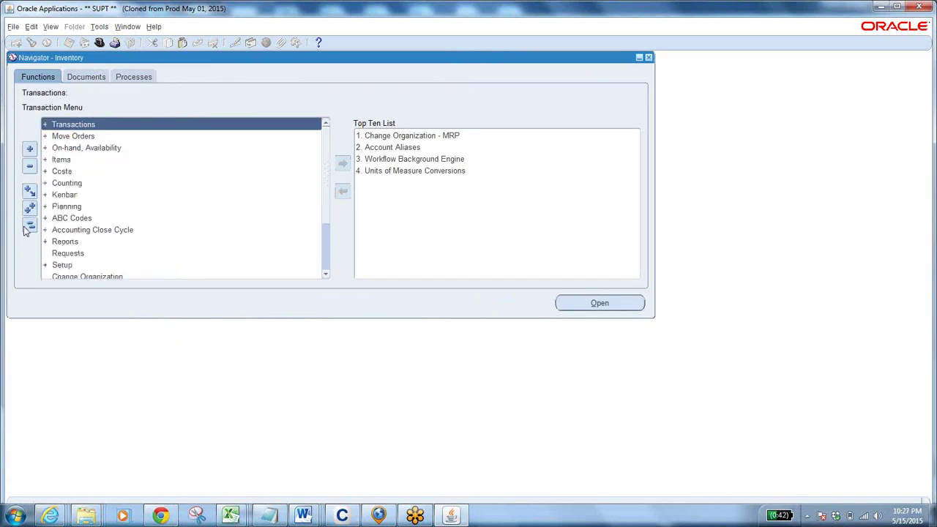
double_click(95, 125)
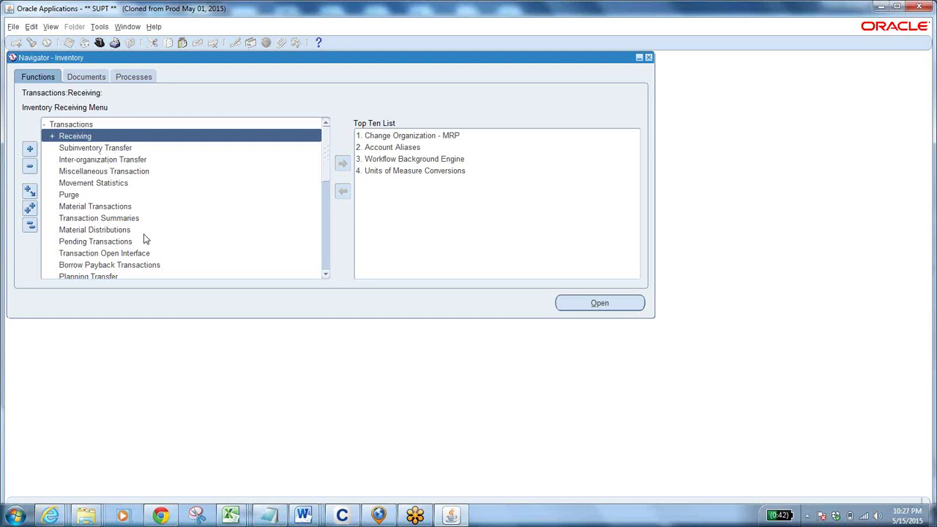
left_click(121, 170)
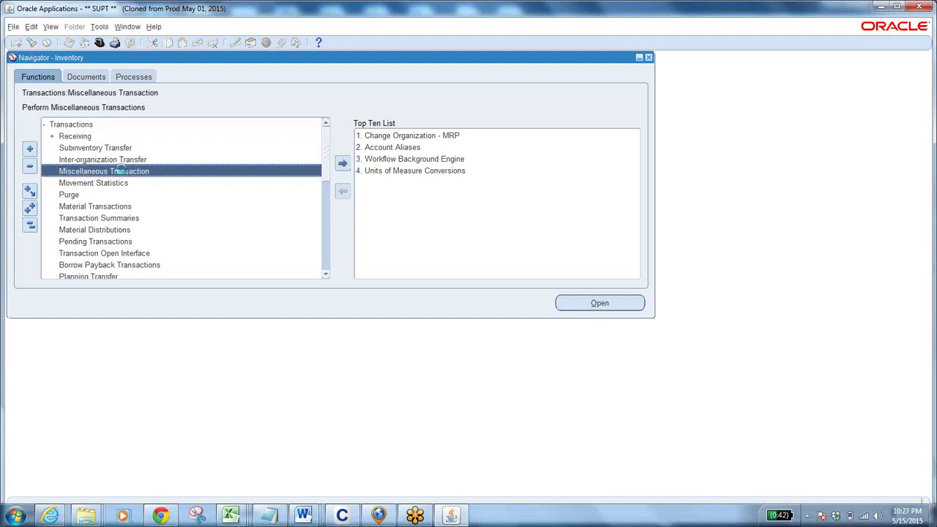
Browse the transaction types available for a miscellaneous transaction without choosing one
left_click(188, 126)
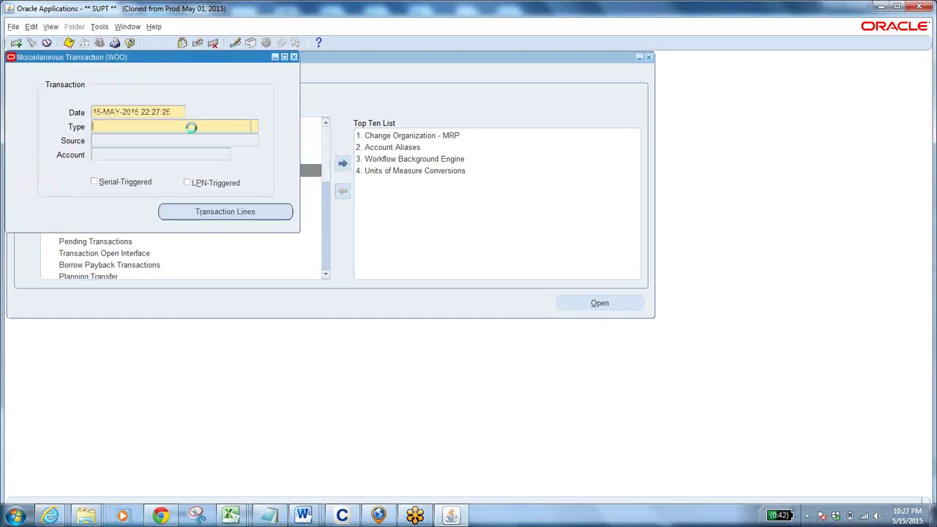
left_click(255, 128)
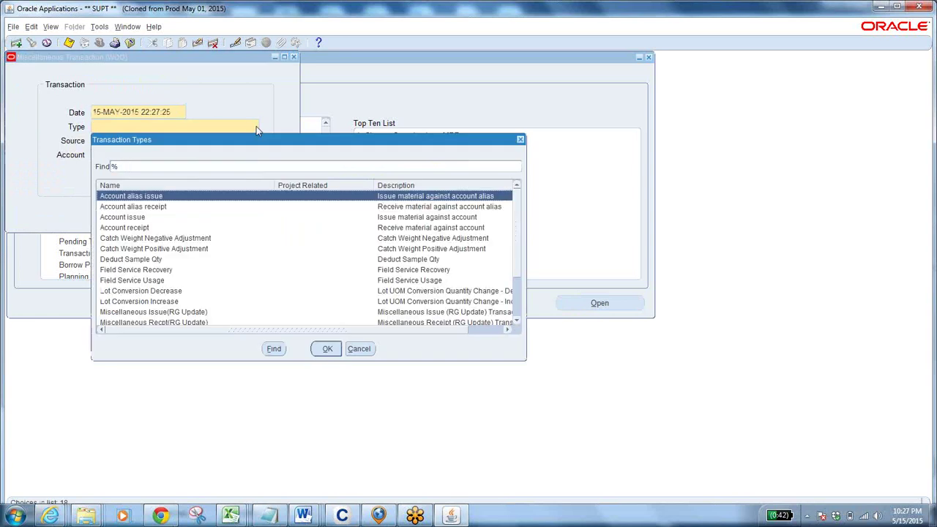
left_click(518, 298)
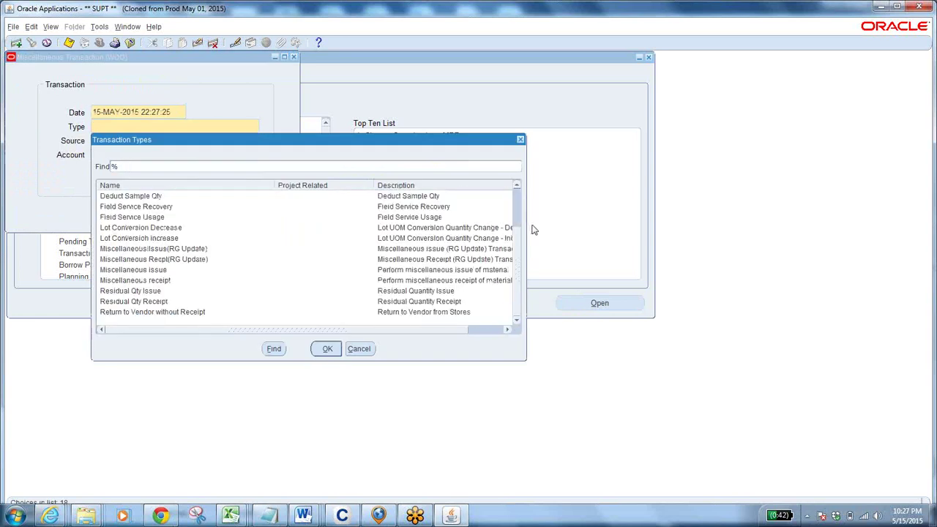
left_click(521, 199)
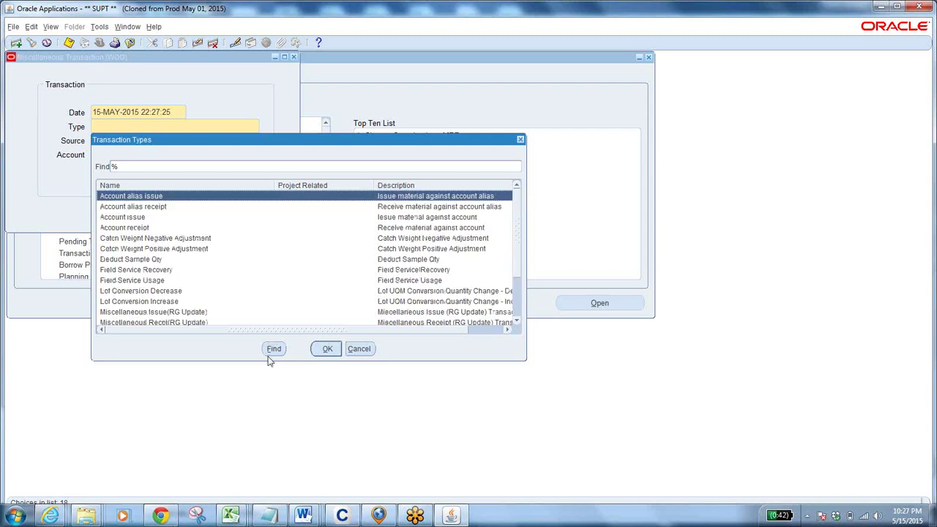
left_click(518, 313)
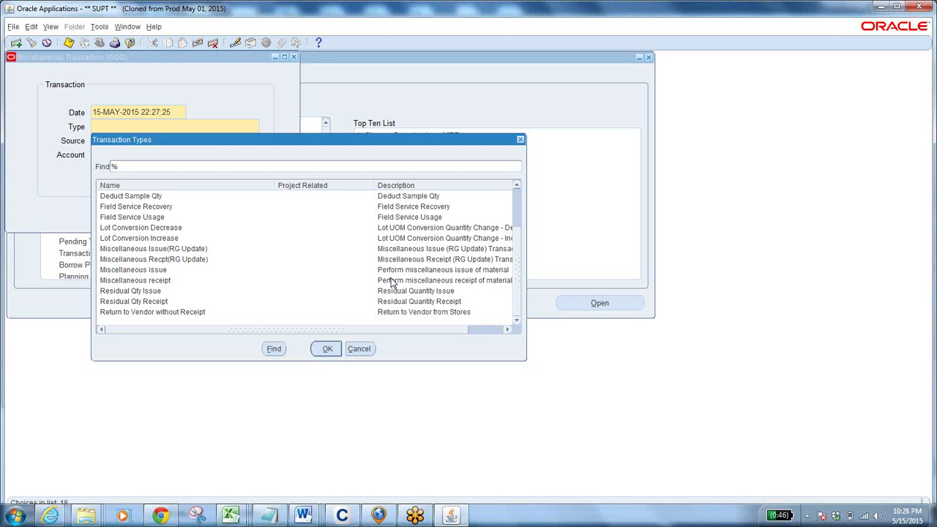
left_click(359, 349)
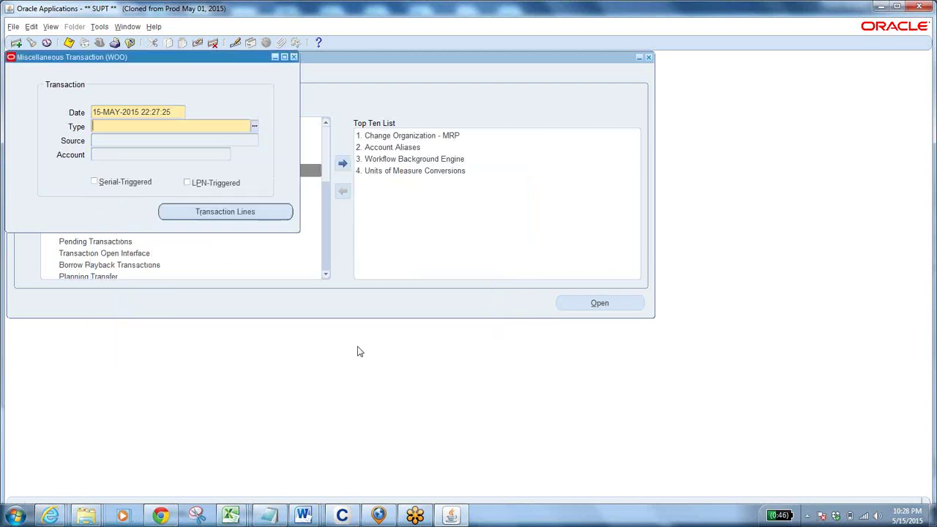
Find the miscellaneous transaction types, choose Miscellaneous receipt as the type, and open its transaction lines
left_click(255, 126)
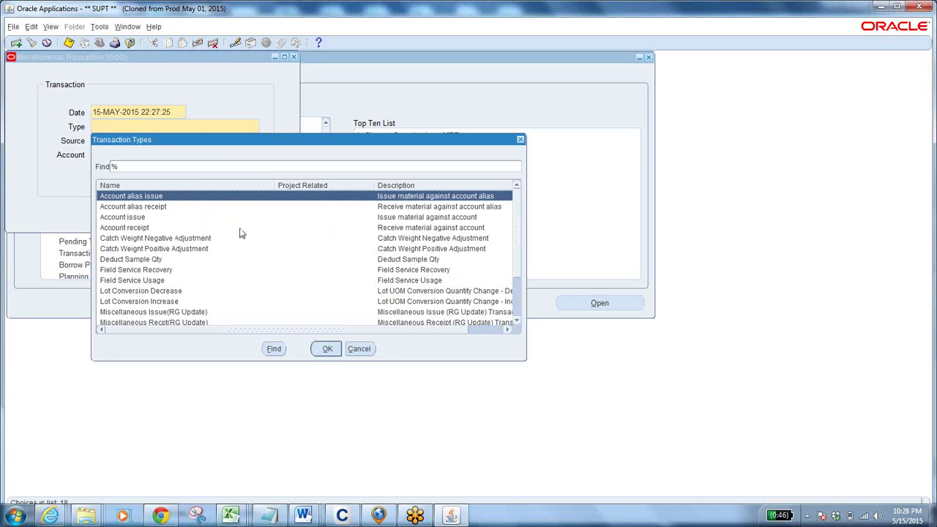
type("miscellaneous")
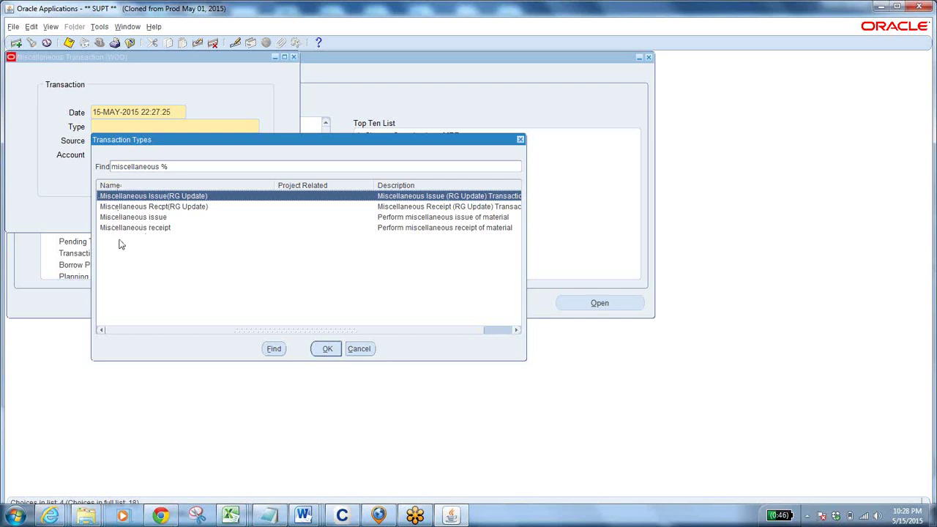
left_click(163, 228)
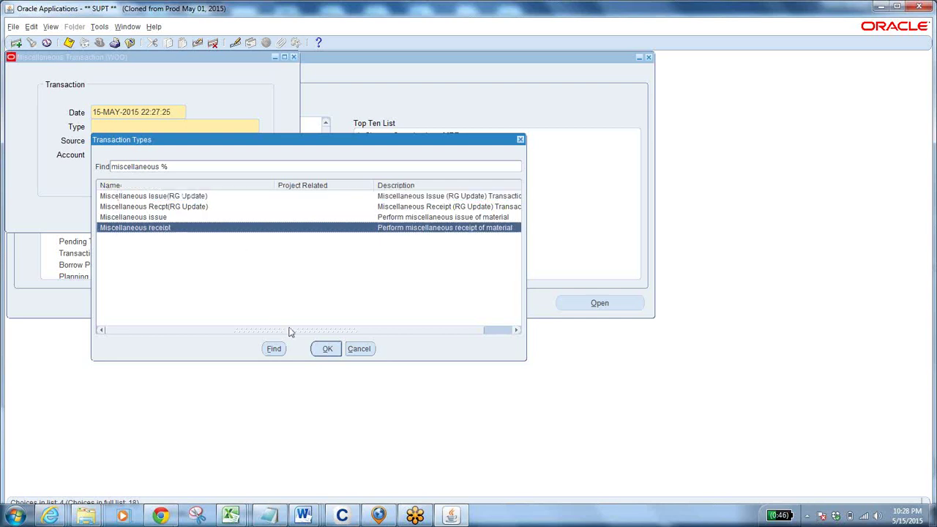
left_click(328, 349)
left_click(221, 211)
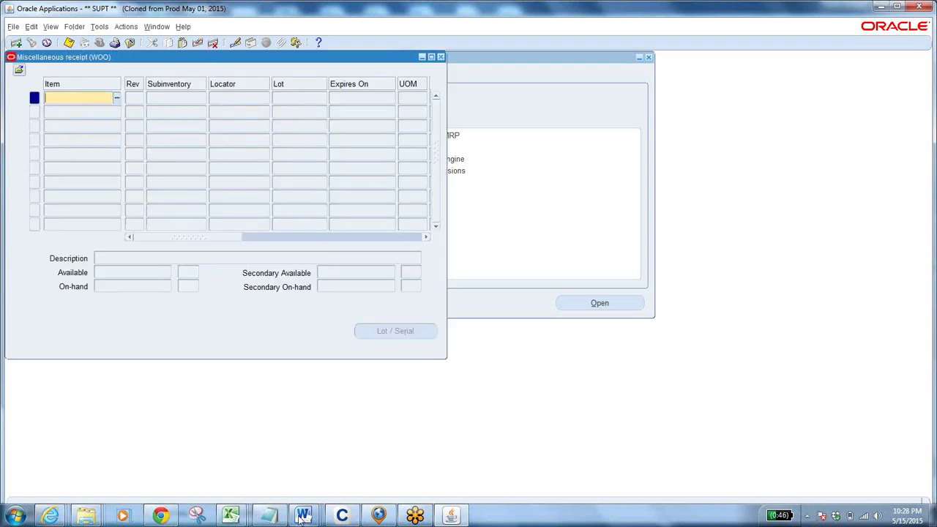
Copy item number 33800840A28ER from the BOM Mixing notes in Notepad and enter it as the first receipt line's item
left_click(268, 515)
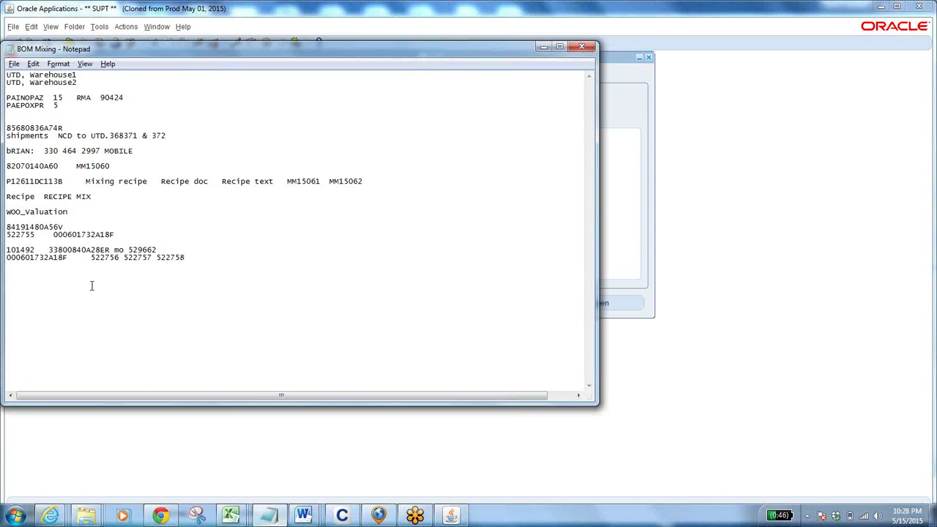
left_click_drag(49, 250, 109, 248)
key("ctrl+c")
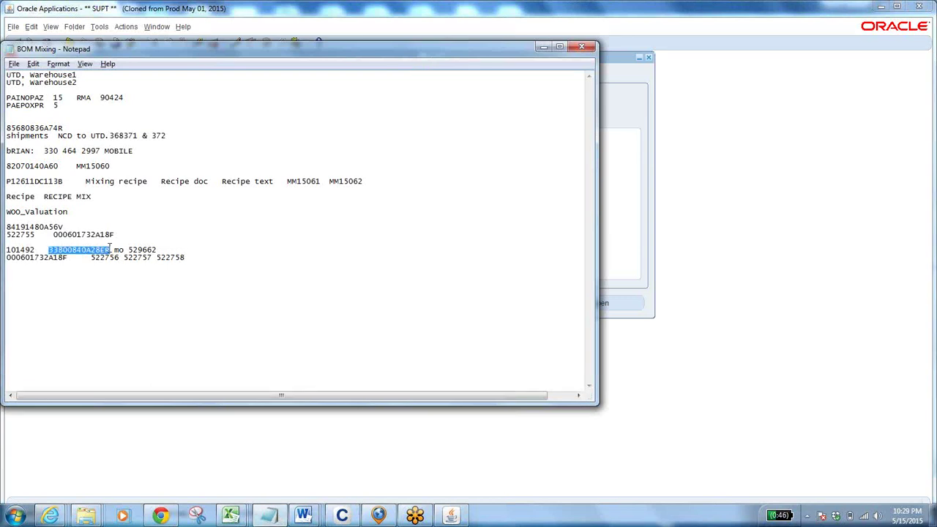
key("alt+Tab")
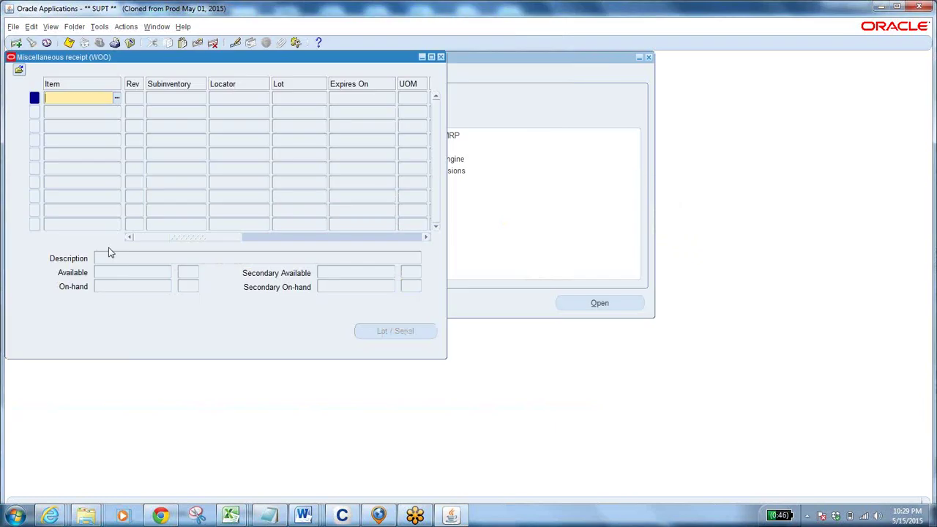
key("ctrl+v")
key("Tab")
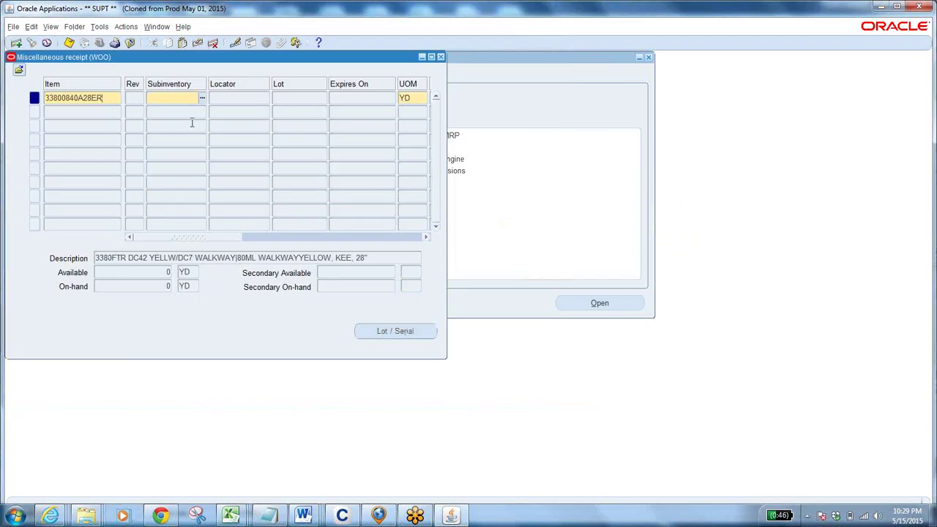
Check the item's available quantity, and choose MIXING as the line's subinventory
left_click(167, 272)
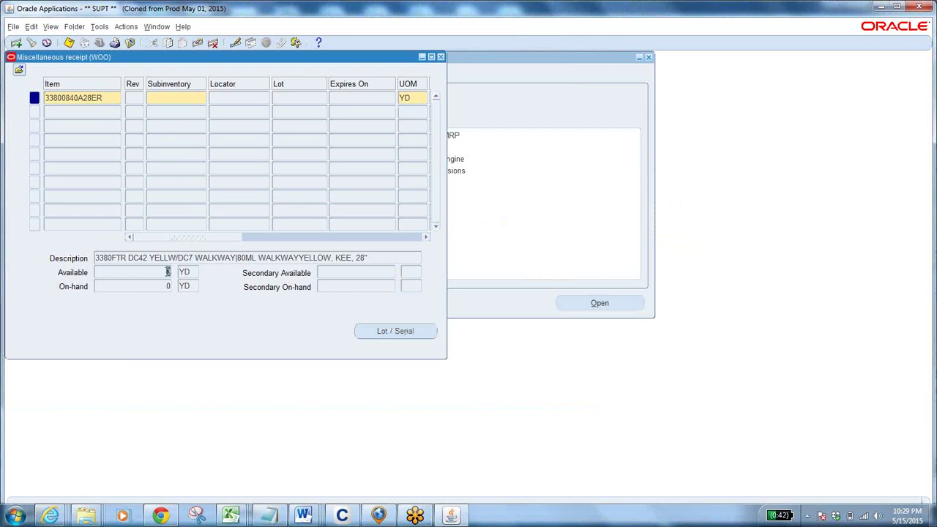
left_click(191, 98)
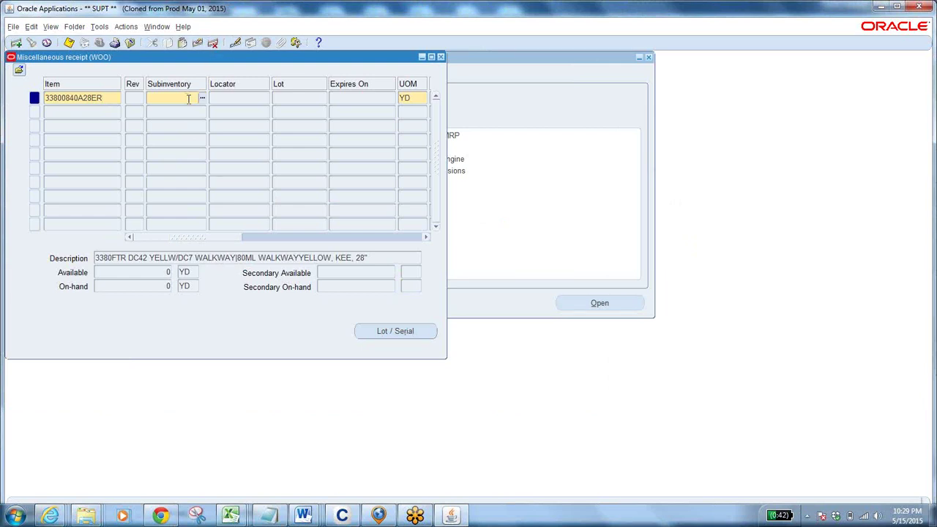
left_click(165, 273)
left_click(188, 94)
left_click(203, 98)
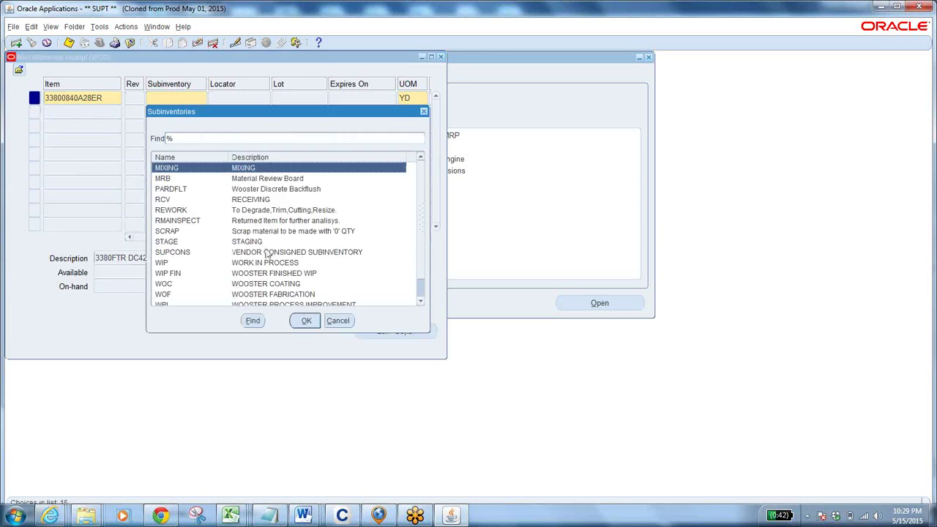
type("w")
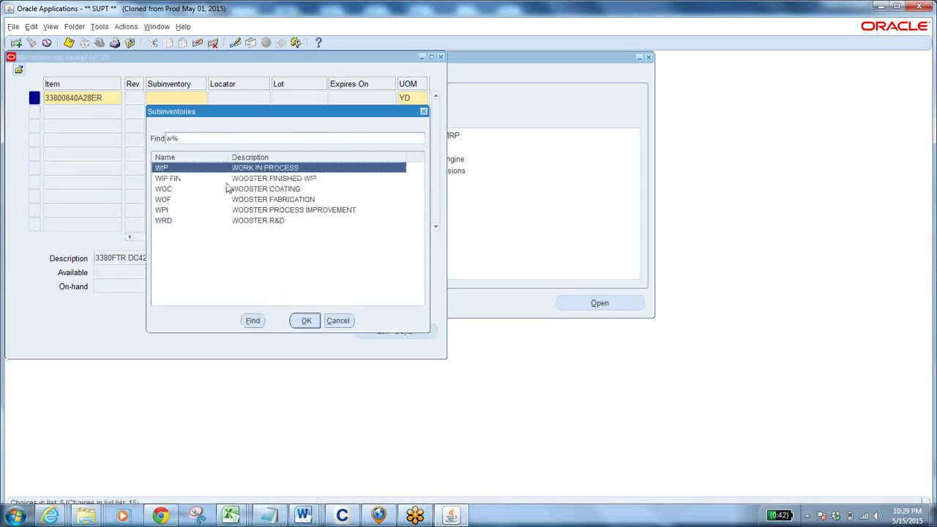
key("BackSpace")
type("m")
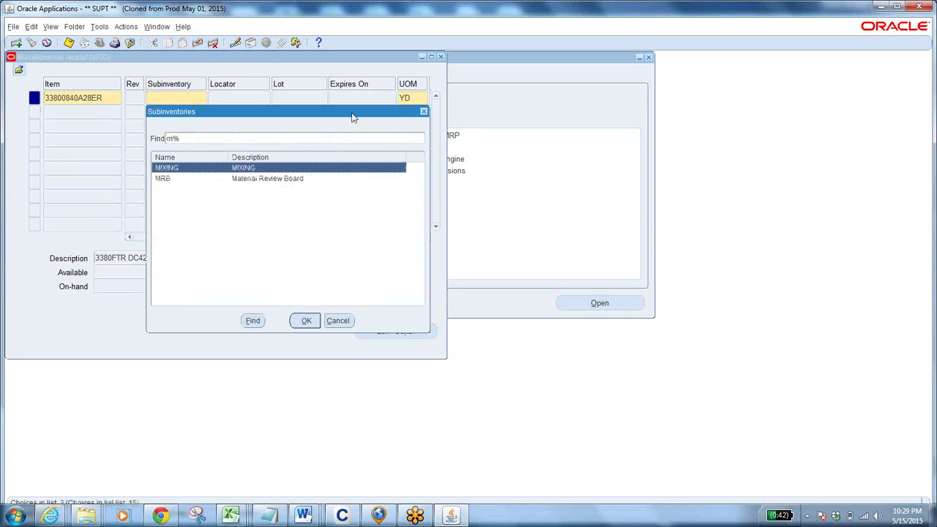
left_click(296, 320)
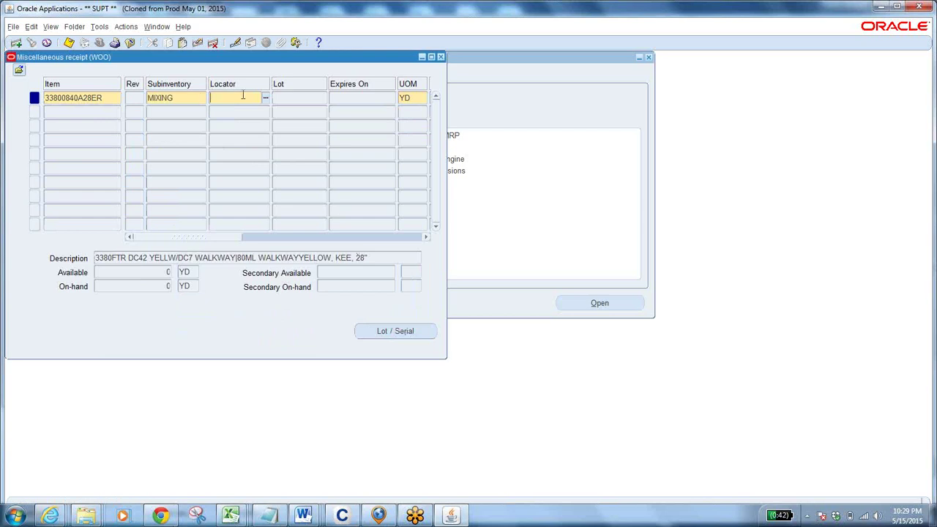
Set the line's stock locator to M.I.X from the existing locator combinations
left_click(265, 100)
left_click(476, 312)
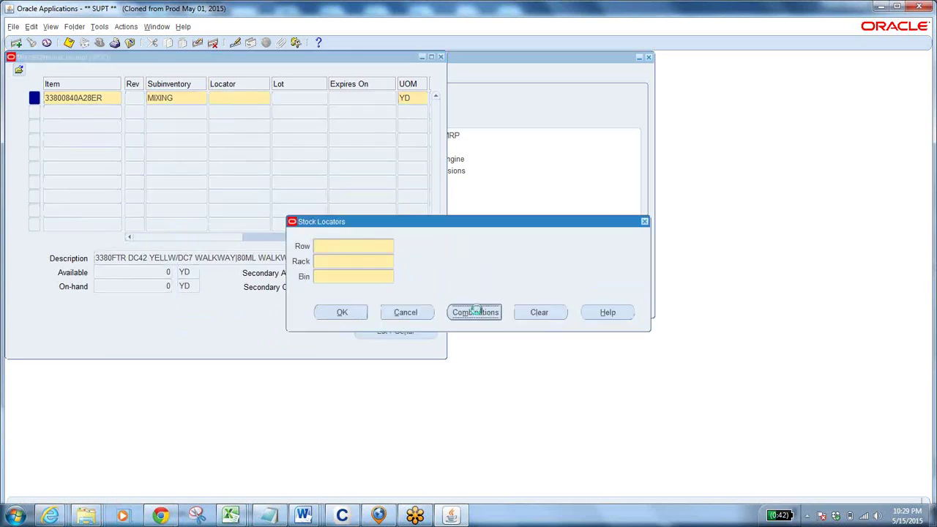
type("M")
key("Return")
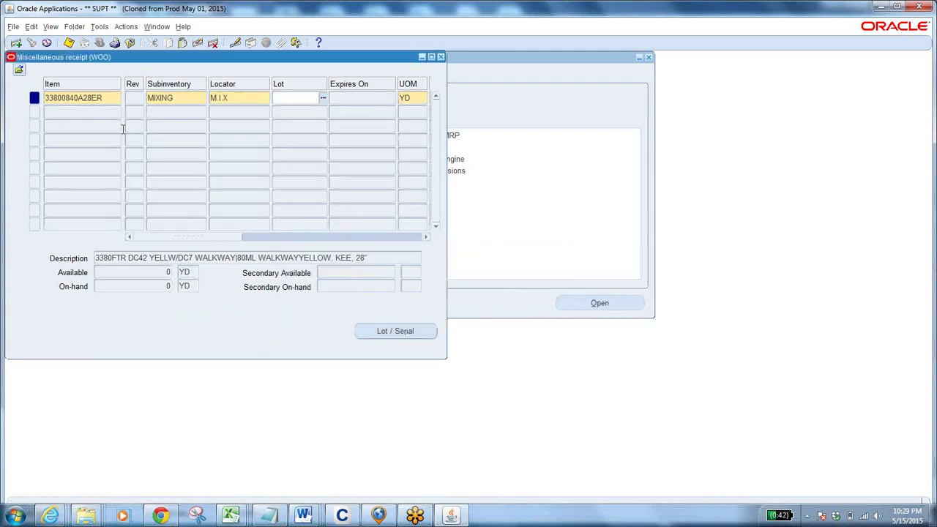
left_click(232, 98)
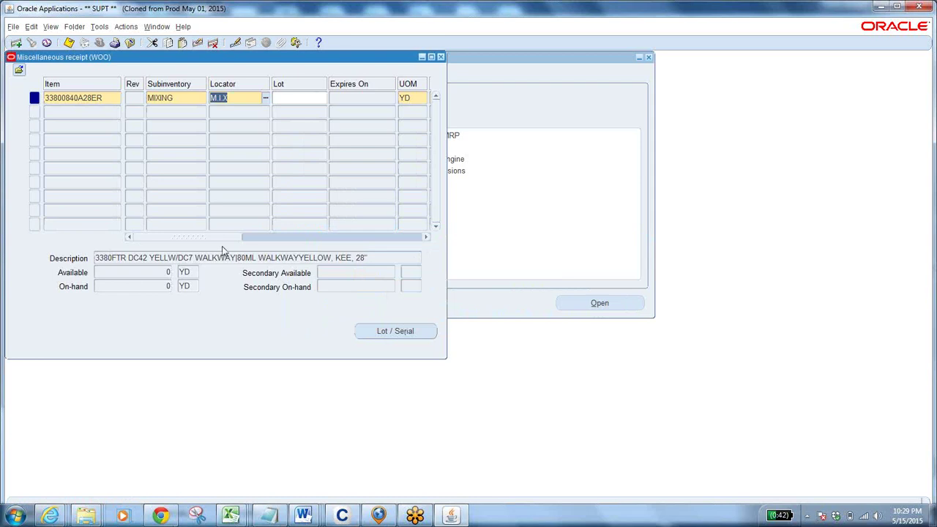
Check the line's unit of measure and enter a quantity of 13000
left_click_drag(228, 242, 297, 240)
left_click(254, 94)
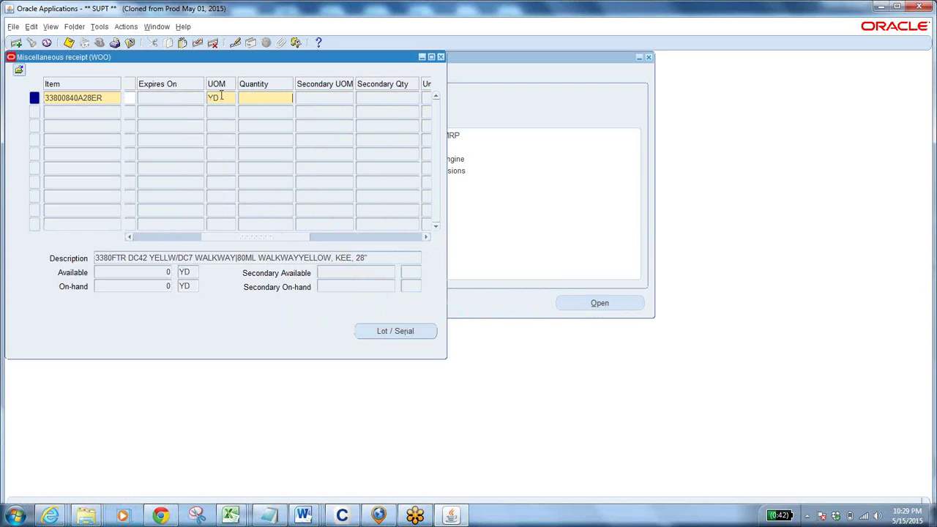
left_click(221, 96)
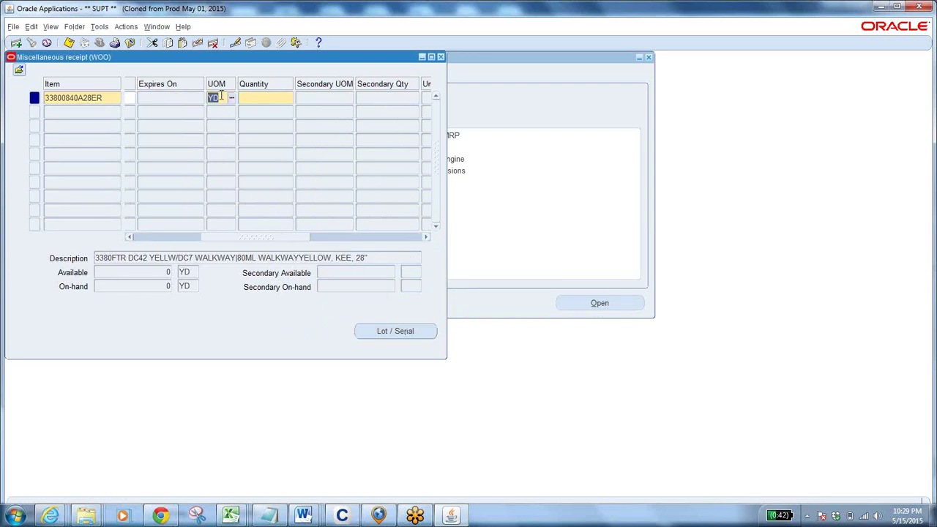
left_click(256, 98)
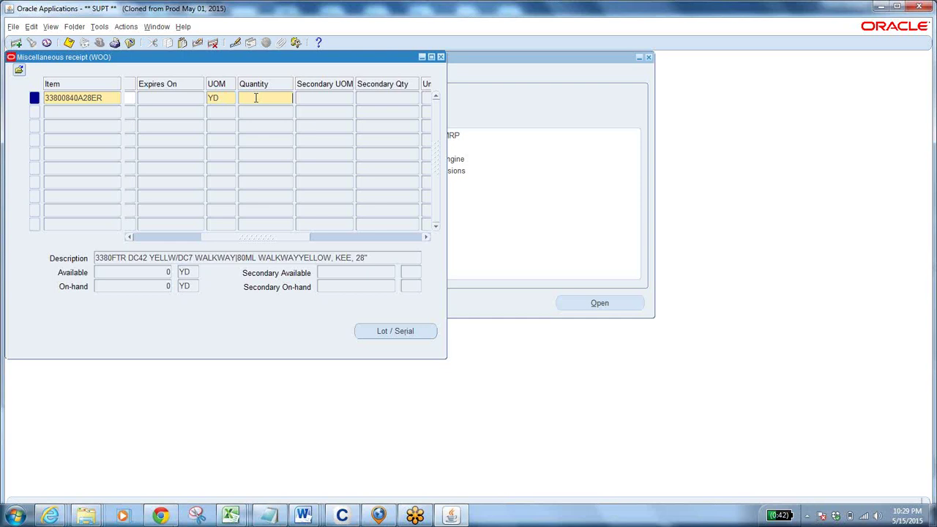
type("13000")
key("Tab")
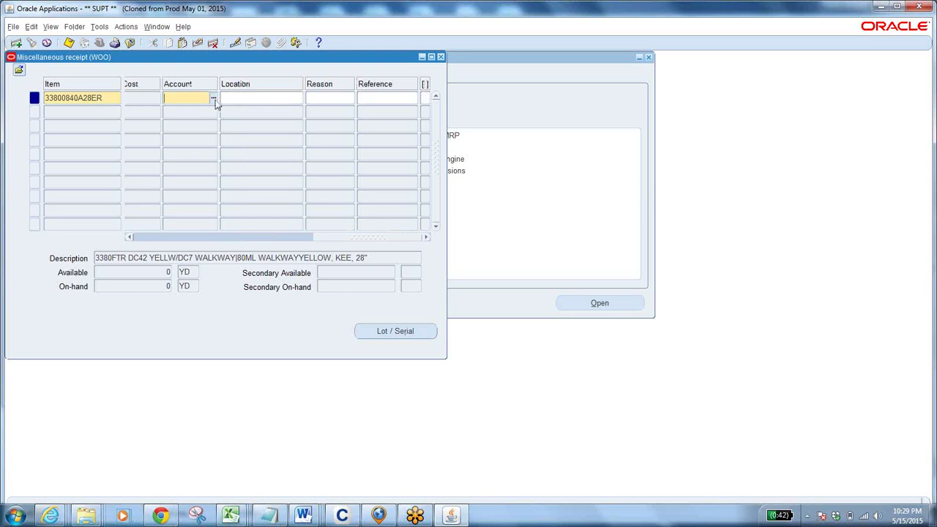
Review the receipt line and assign the account combination with company 01, department 00000, account 1010 and product class 0000
left_click_drag(323, 240, 141, 244)
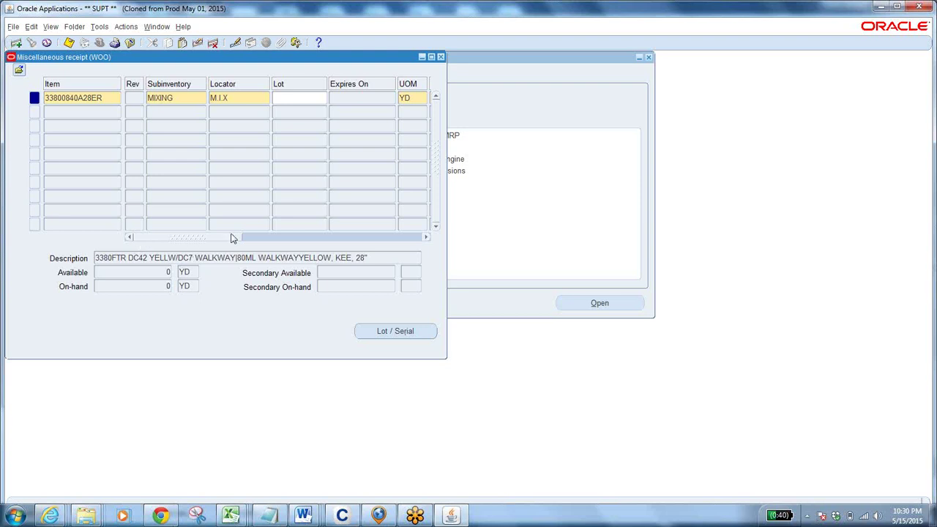
left_click_drag(225, 241, 363, 247)
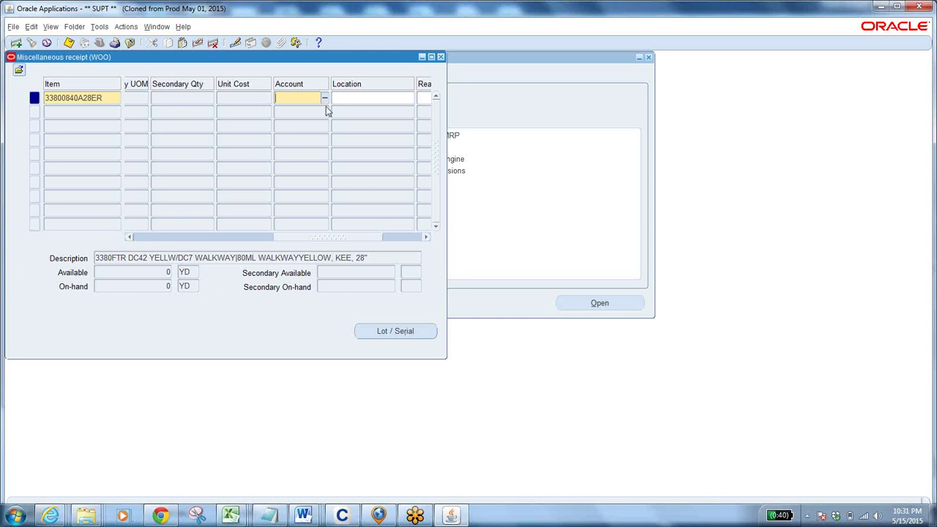
left_click(325, 101)
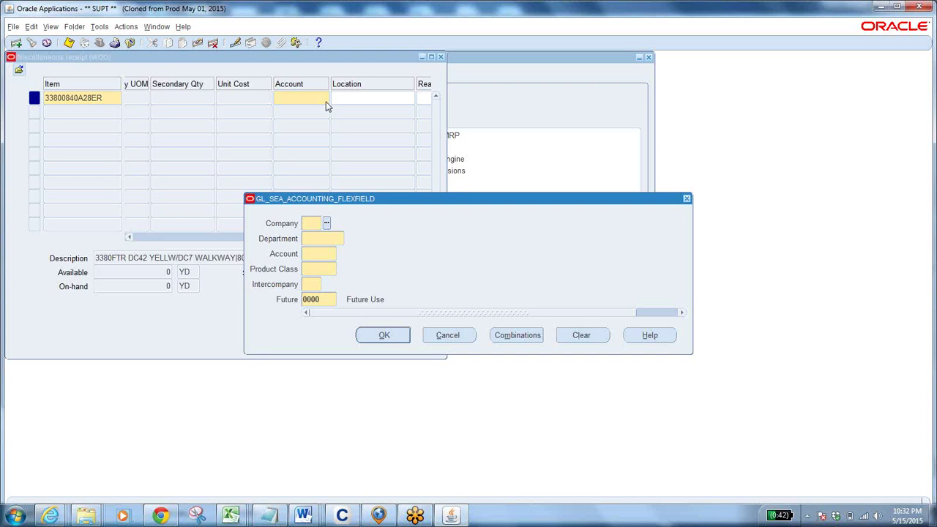
left_click(525, 333)
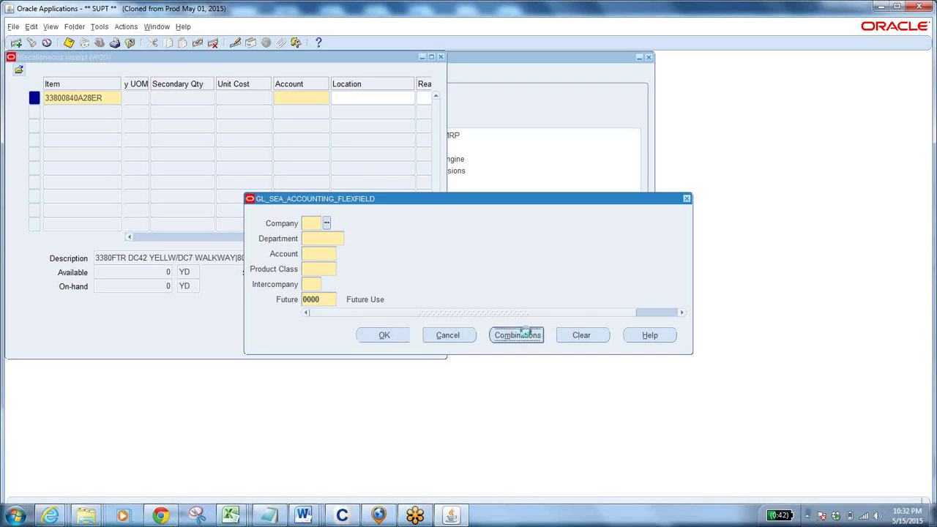
key("Return")
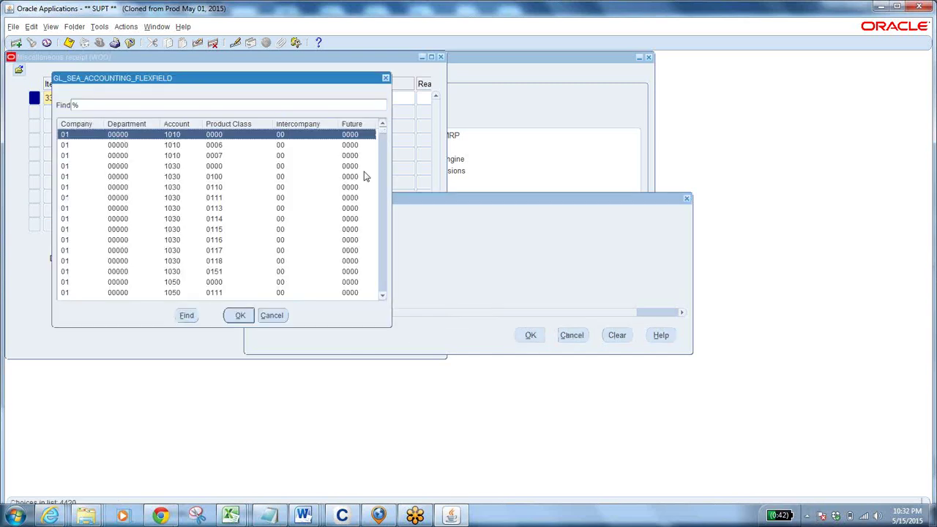
left_click(240, 317)
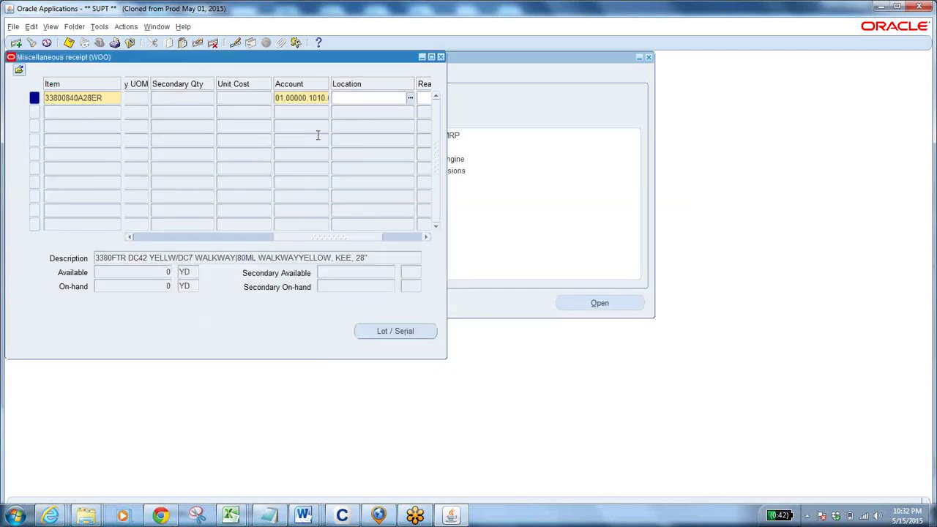
left_click(317, 100)
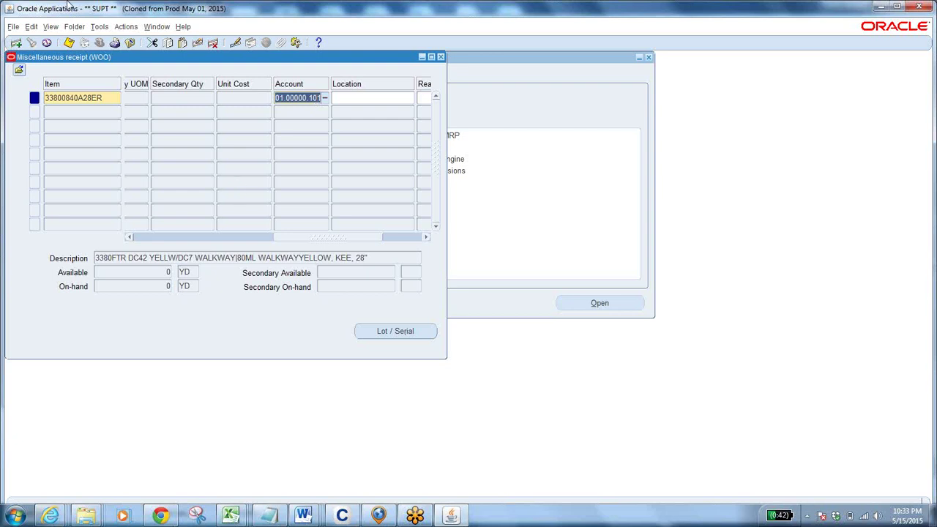
Copy the receipt line's item number and try to save the miscellaneous receipt
left_click(112, 98)
key("ctrl+c")
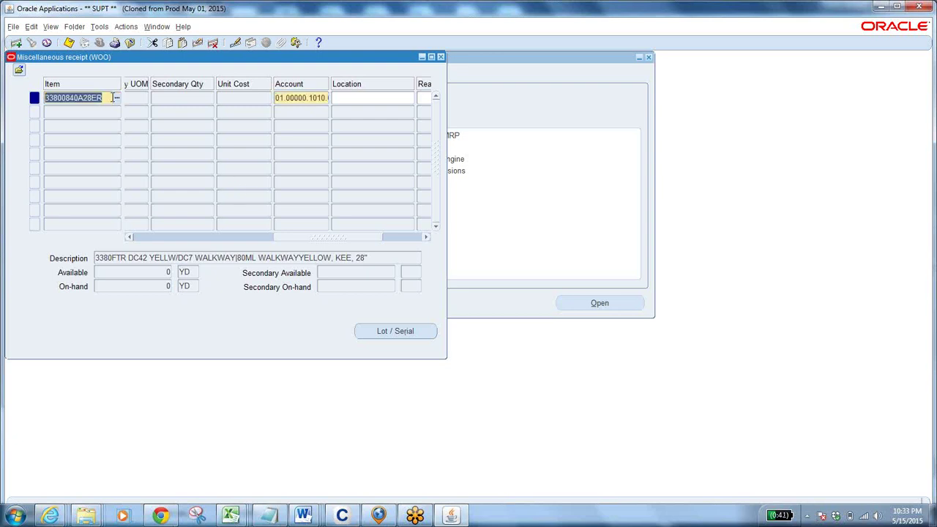
left_click(68, 43)
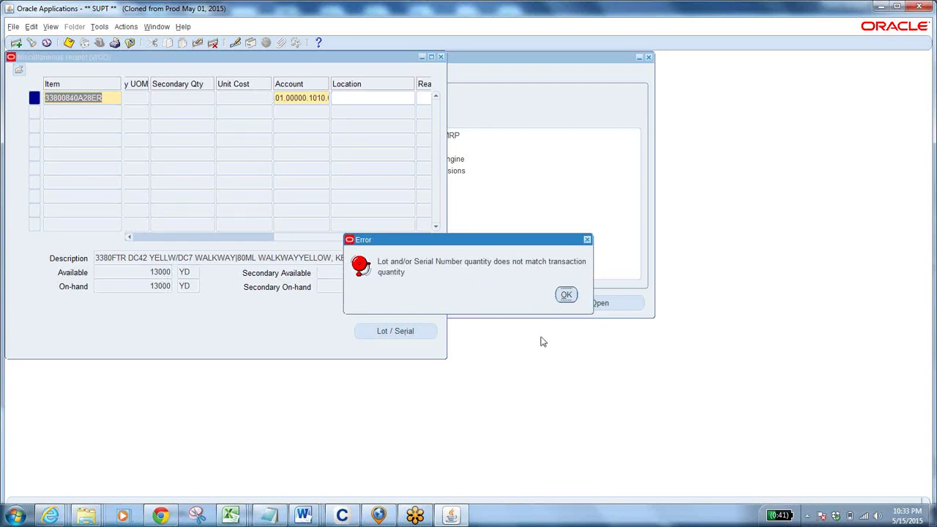
left_click(566, 294)
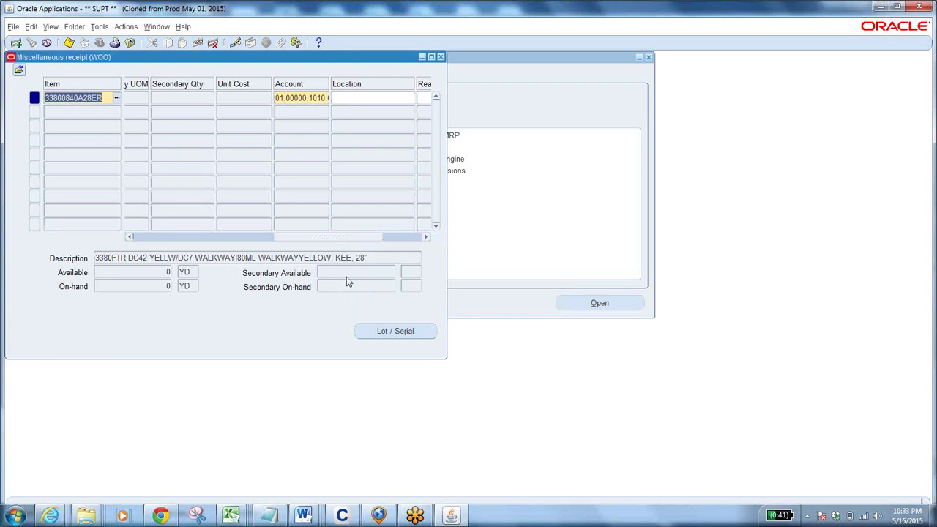
Assign lot May 15th 2015 with quantity 13000 to the receipt line and save the transaction
left_click(417, 332)
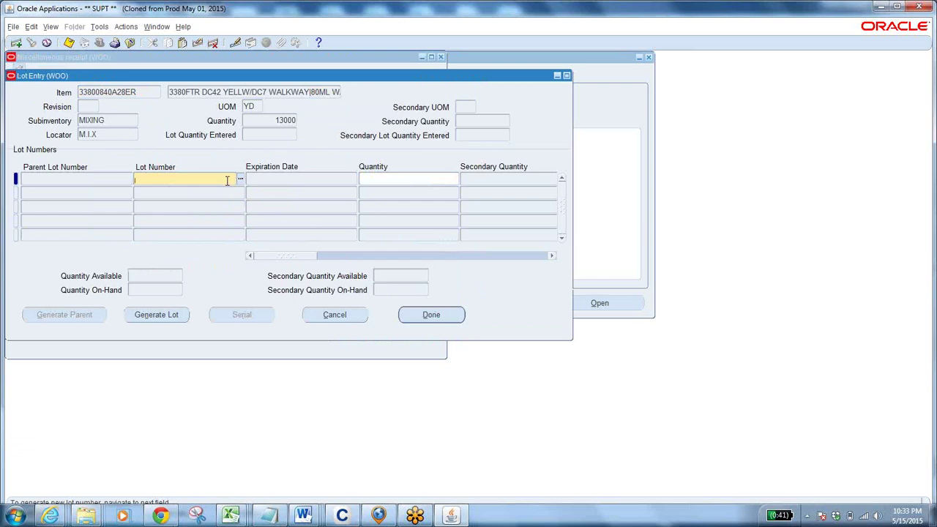
type("May 15th 2015")
left_click(381, 183)
type("13000")
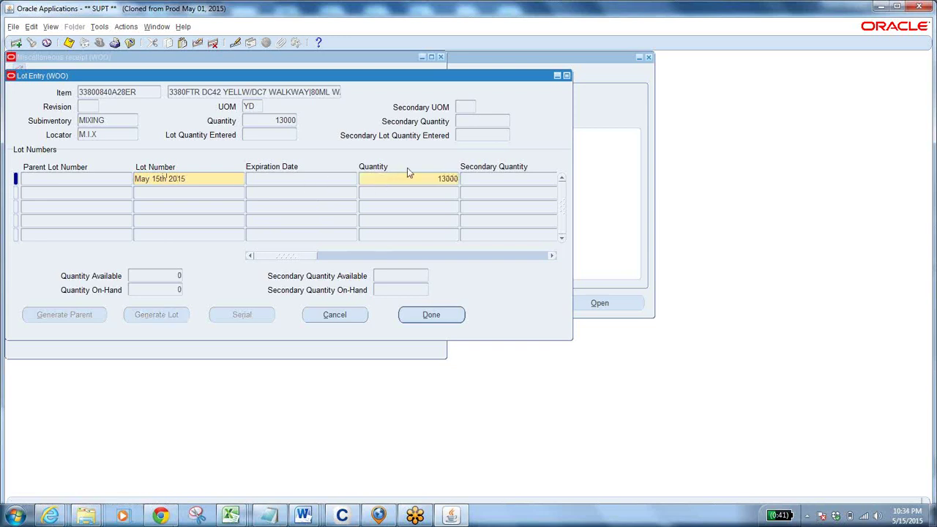
key("Tab")
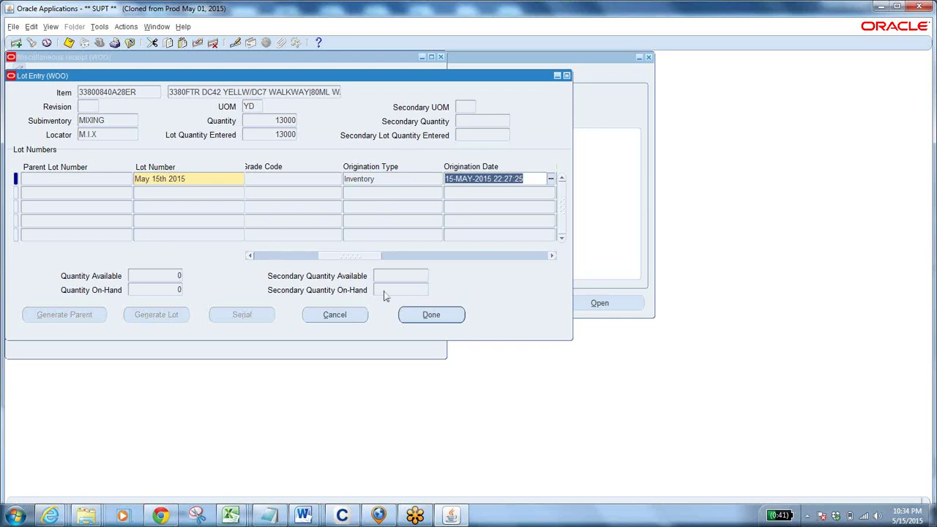
left_click(451, 316)
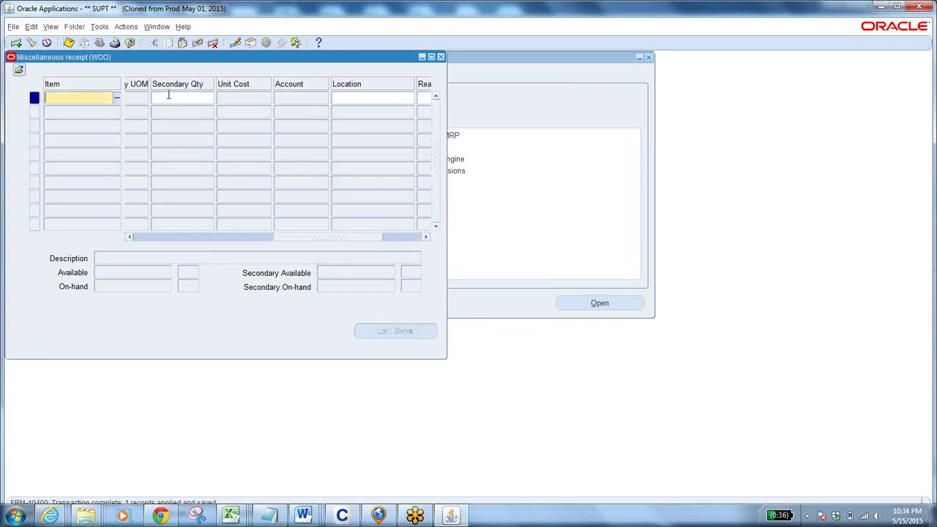
Close the miscellaneous receipt and query the on-hand quantity of item 33800840A28ER in organization WOO
left_click(130, 42)
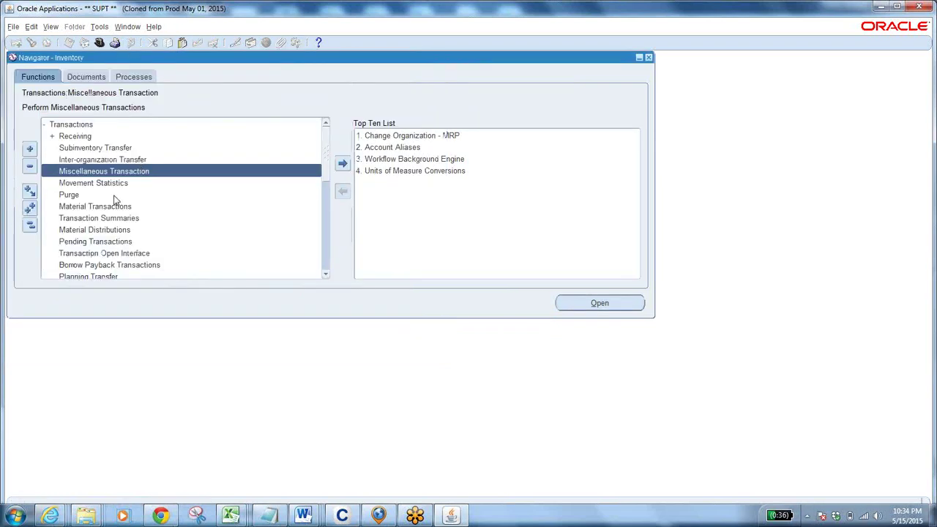
left_click(29, 224)
double_click(115, 148)
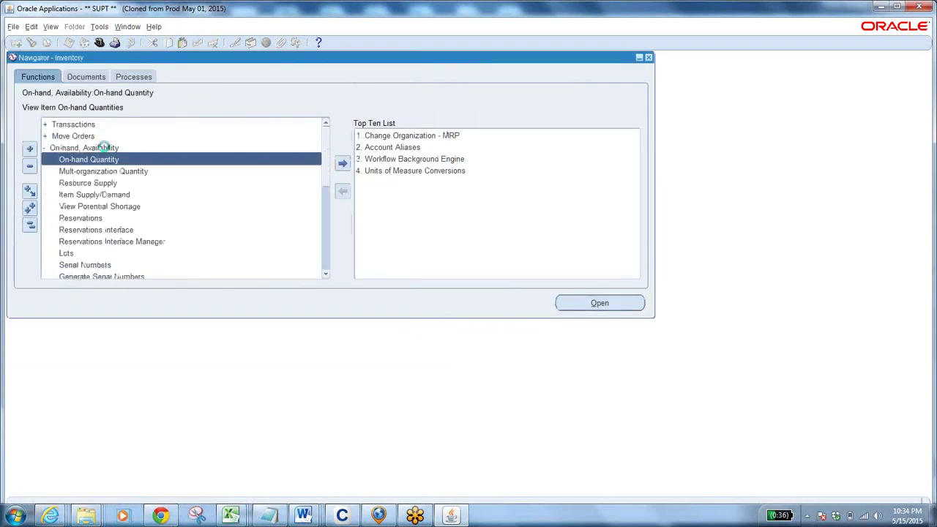
double_click(120, 159)
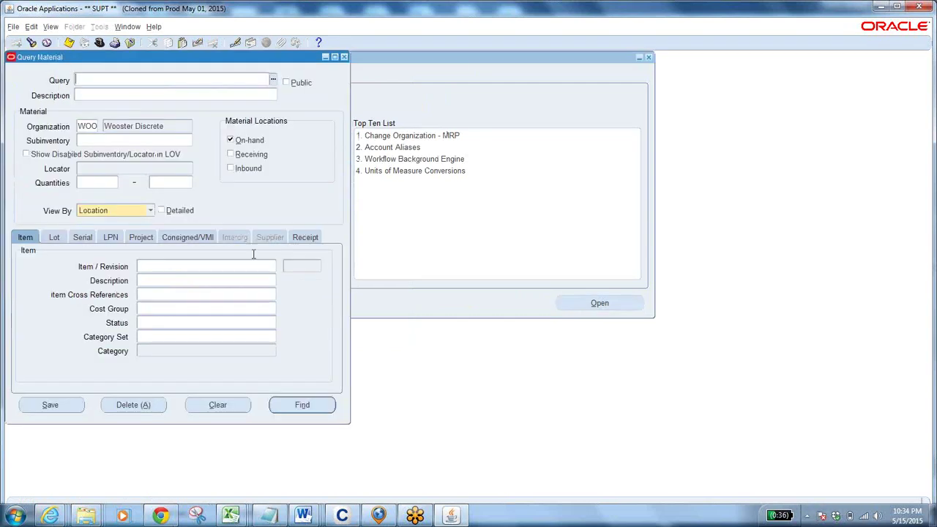
key("ctrl+v")
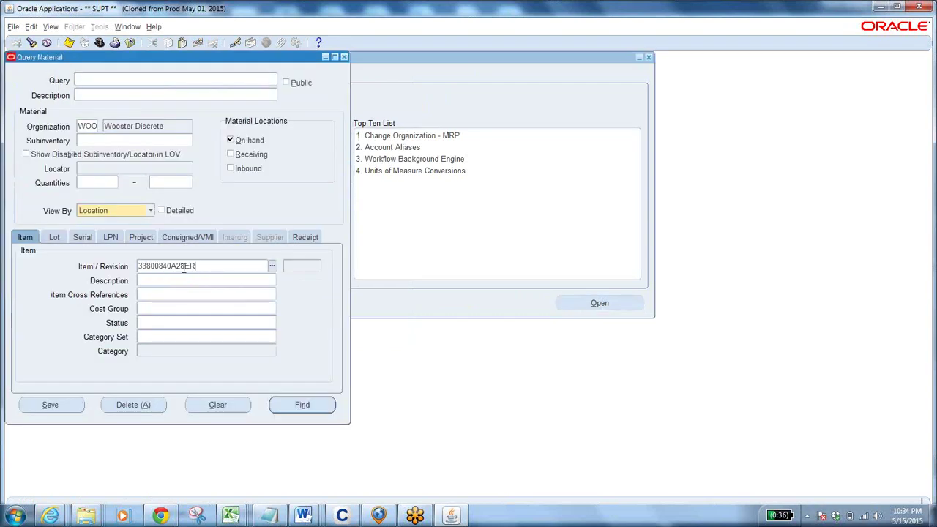
key("Tab")
left_click(302, 405)
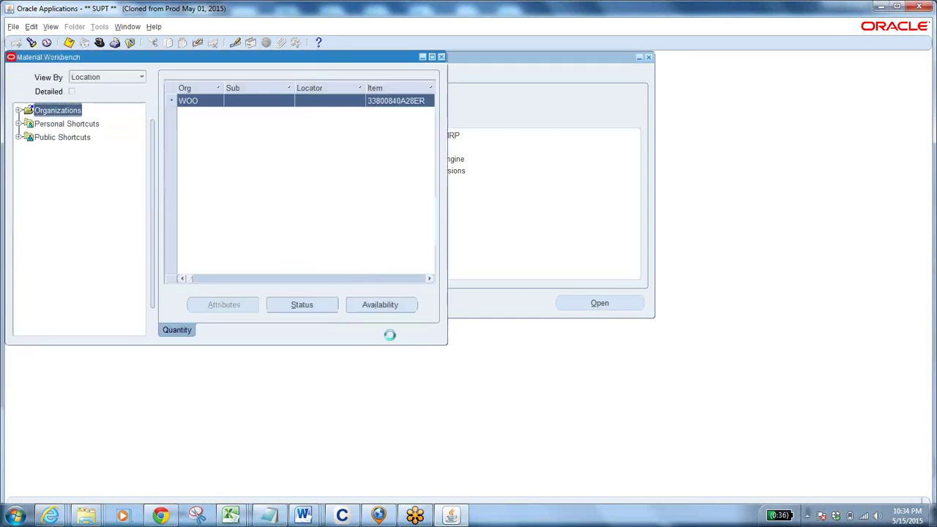
Check the item's total, reservable and transactable quantities in the availability details, and close them
left_click(391, 304)
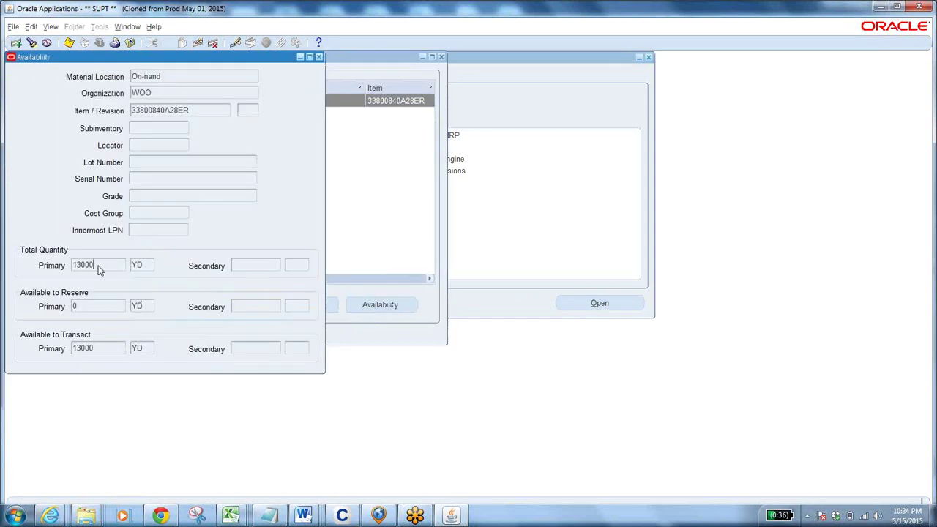
left_click(91, 306)
left_click(320, 56)
Expand WOO's on-hand material through subinventory MIXING, locator M.I.X and item 33800840A28ER, and select lot May 15th 2015
left_click(18, 110)
left_click(30, 123)
left_click(45, 137)
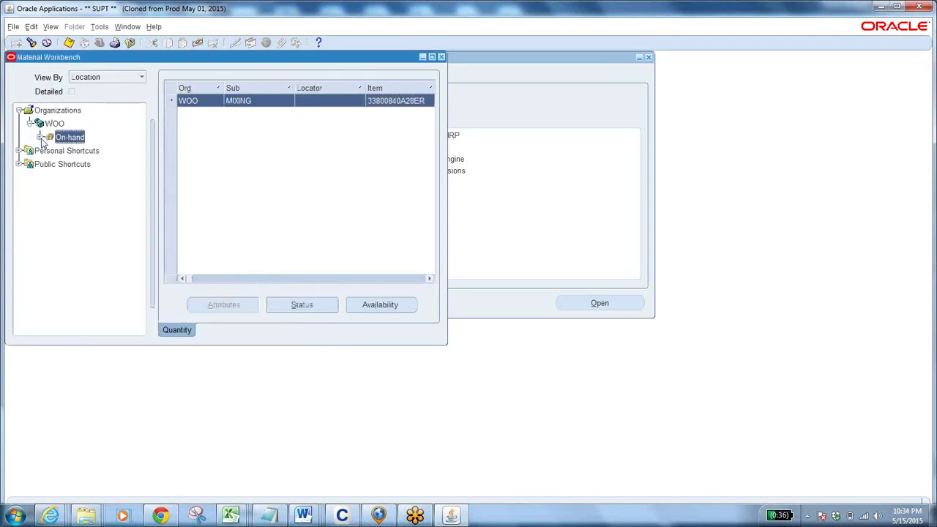
left_click(51, 151)
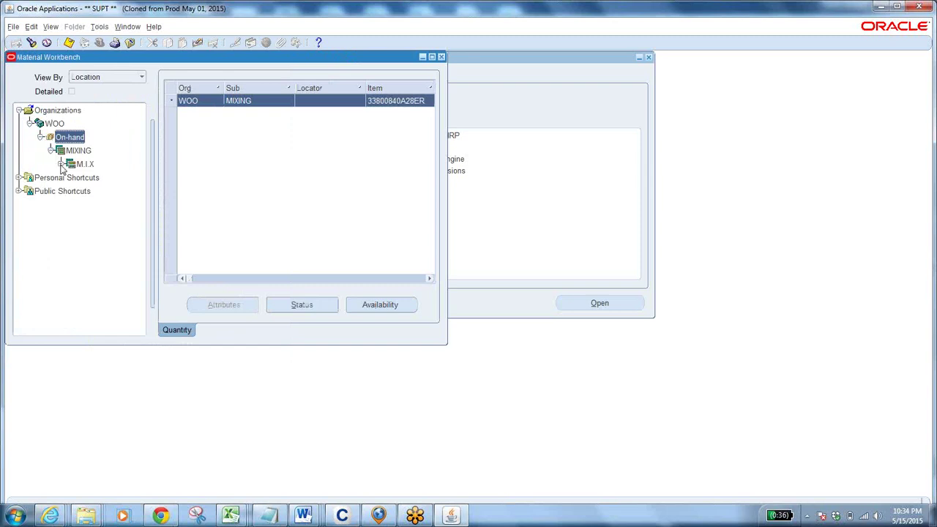
left_click(62, 164)
left_click(71, 178)
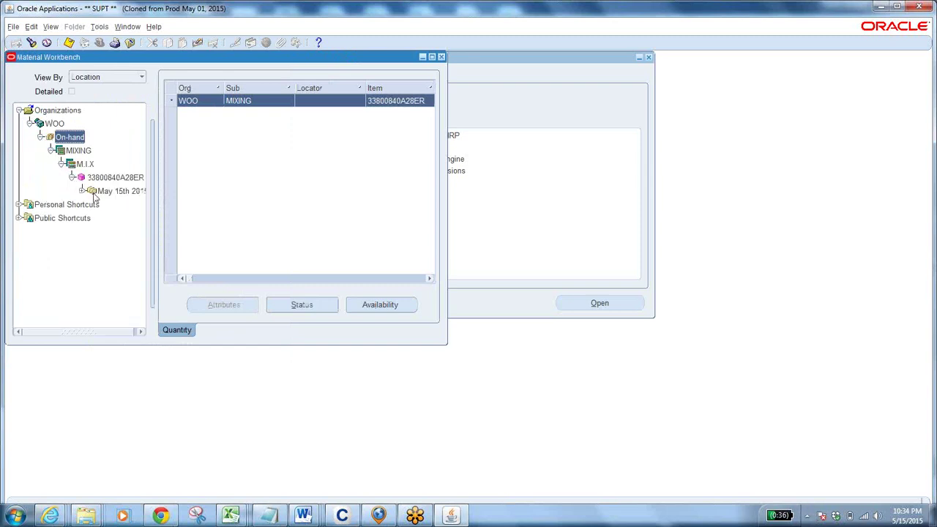
left_click(120, 193)
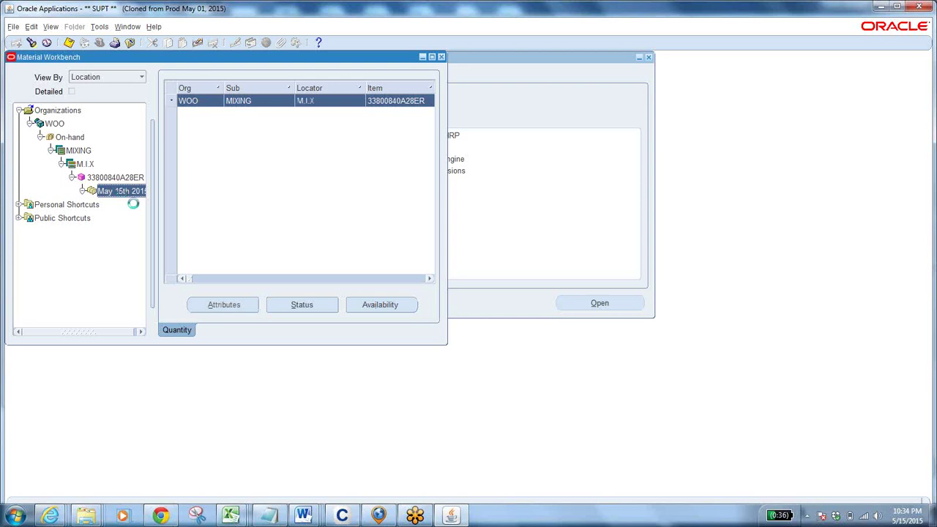
Open the status update for the selected lot and set the subinventory status to Active with reason AYS
left_click(127, 26)
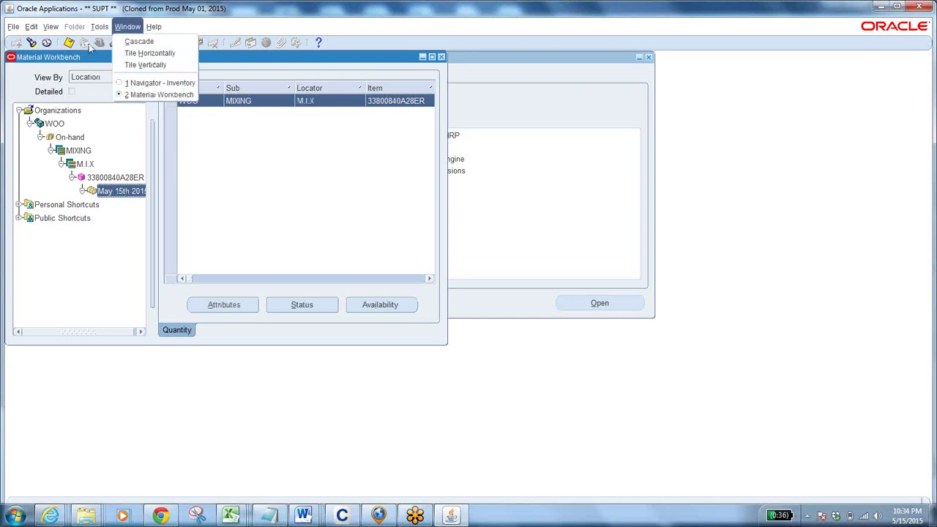
left_click(114, 63)
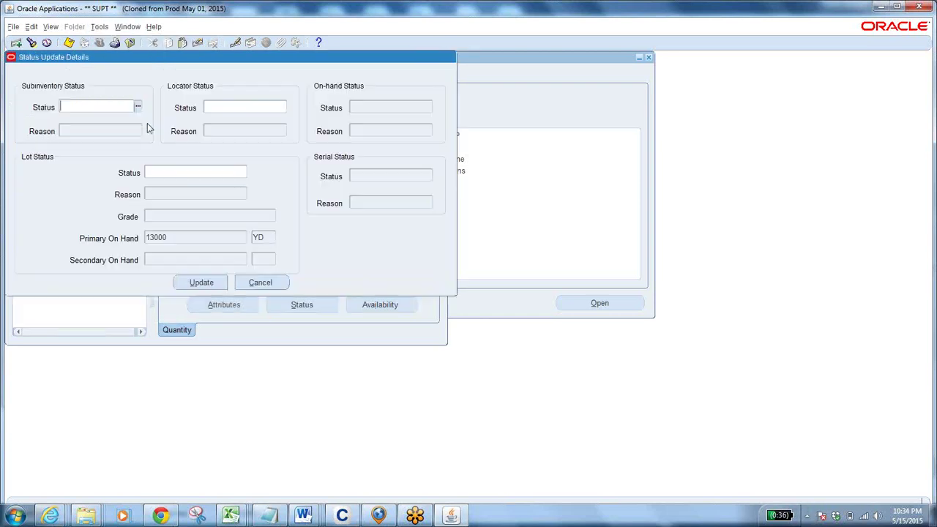
left_click(138, 107)
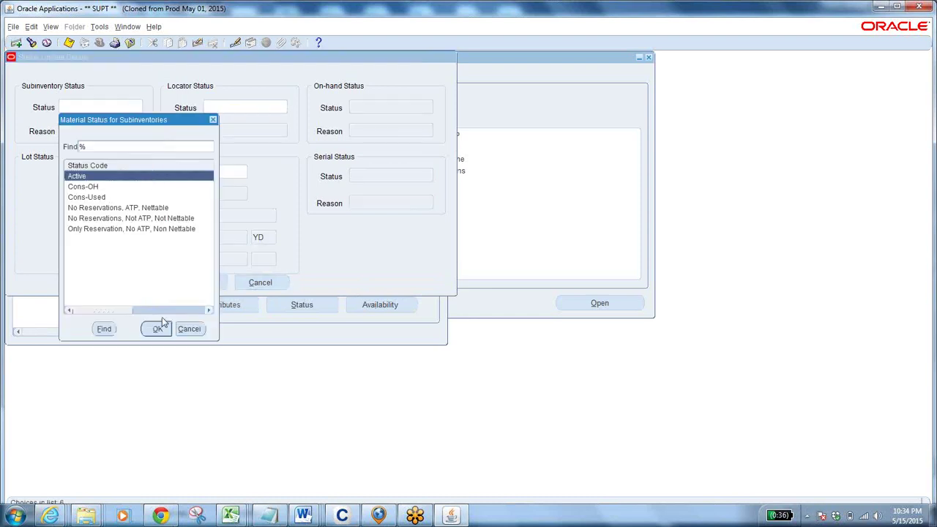
left_click(159, 328)
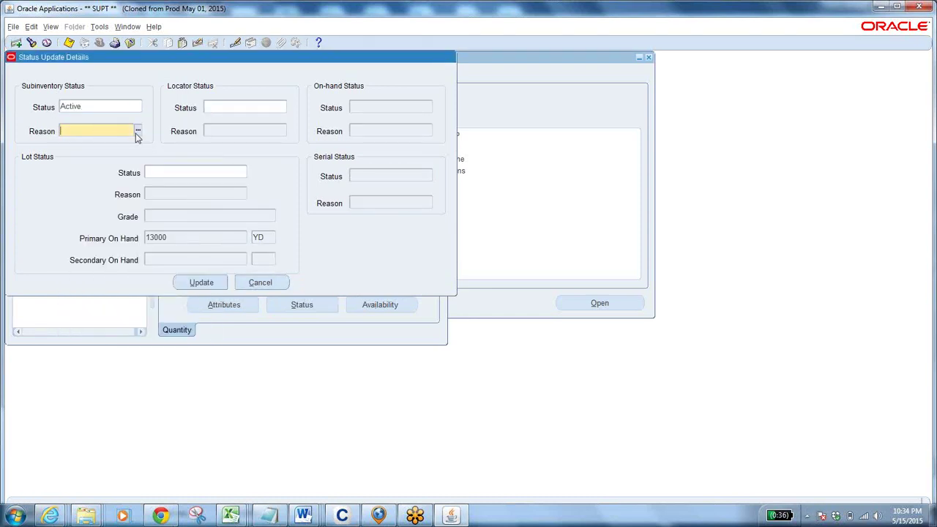
left_click(138, 131)
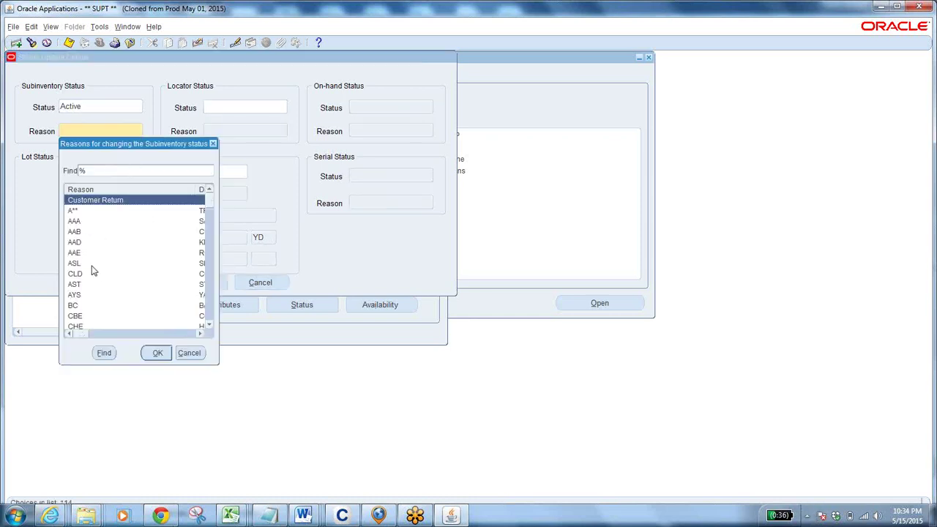
left_click_drag(77, 333, 98, 340)
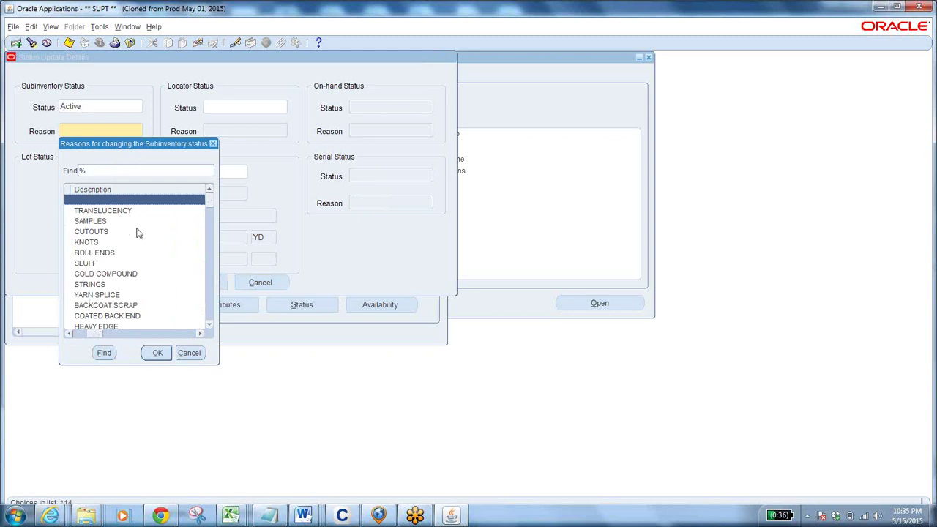
left_click(117, 295)
left_click(157, 354)
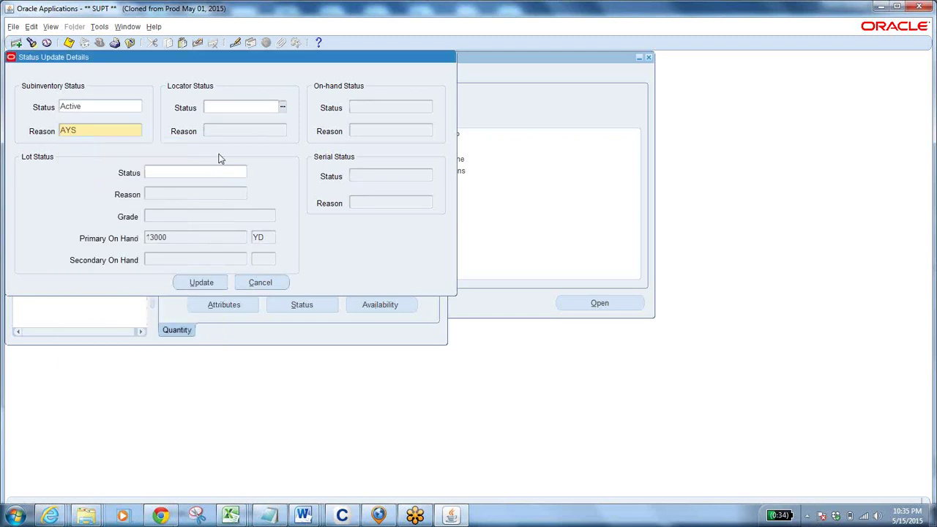
Set the lot status to APPD with reason AYS and apply the status update
left_click(179, 174)
left_click(242, 172)
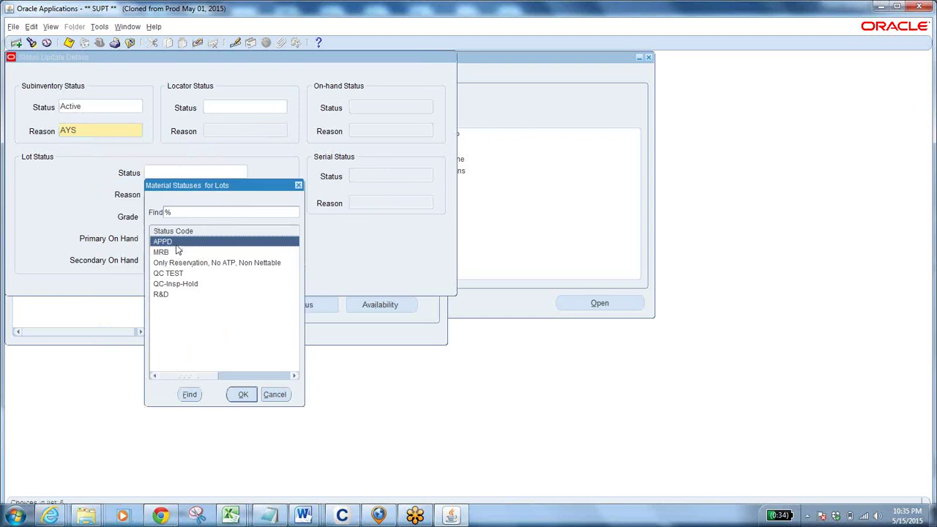
left_click(242, 394)
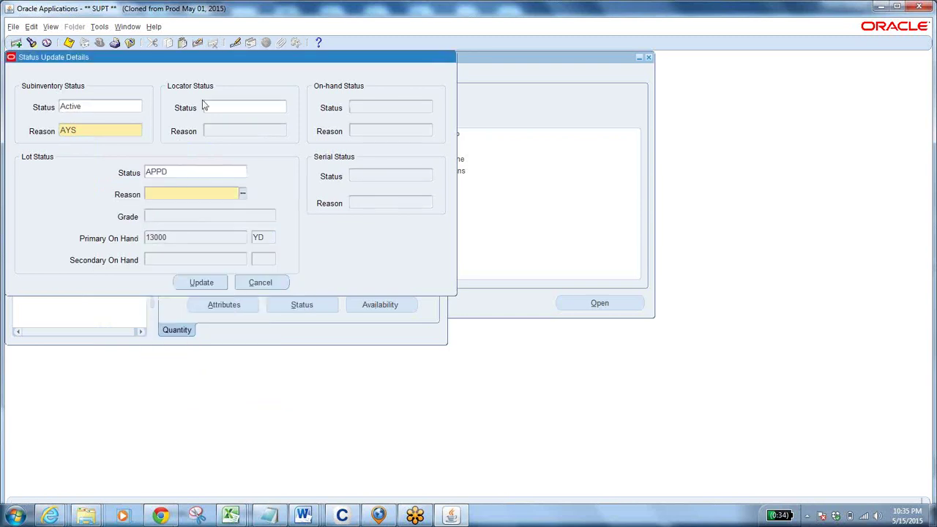
left_click(243, 194)
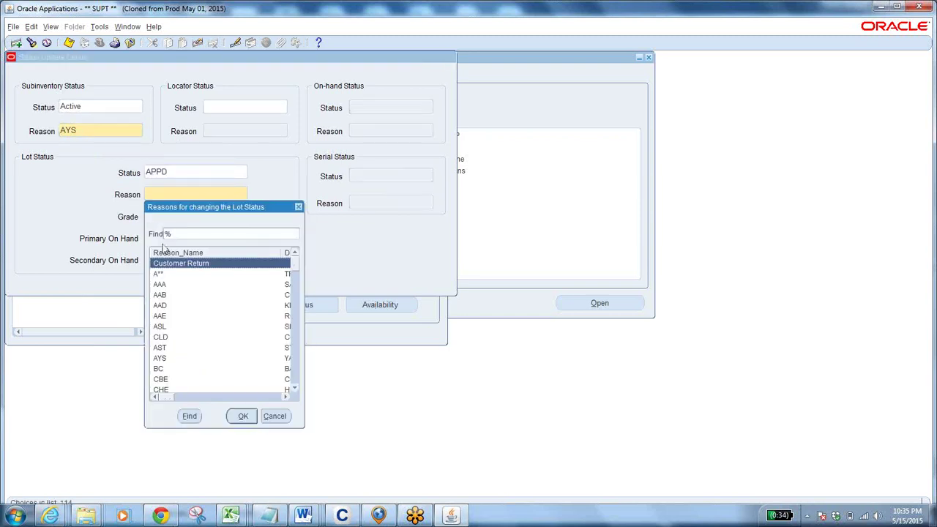
type("a")
left_click(173, 335)
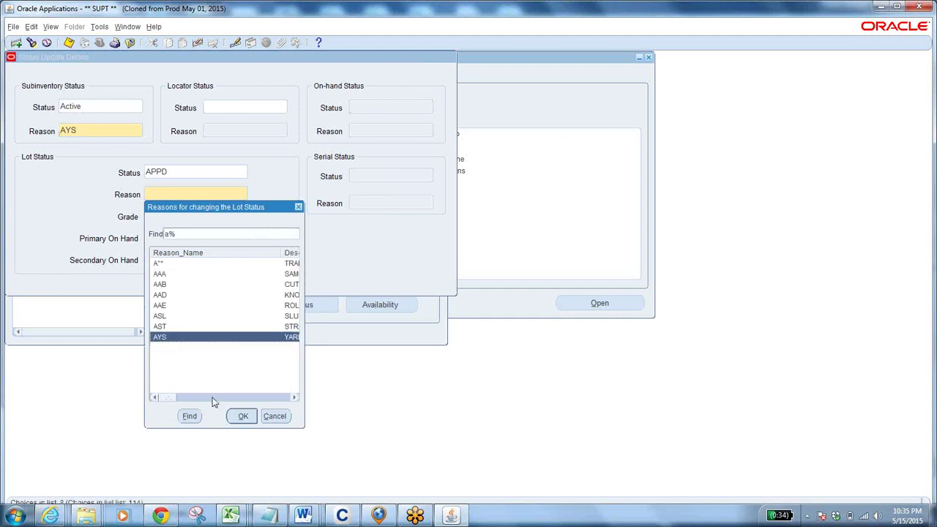
left_click(243, 416)
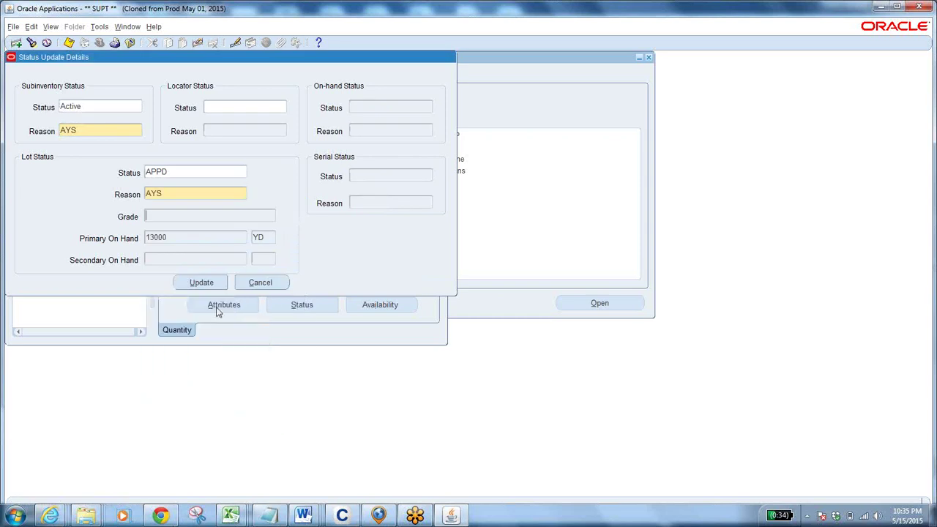
left_click(192, 283)
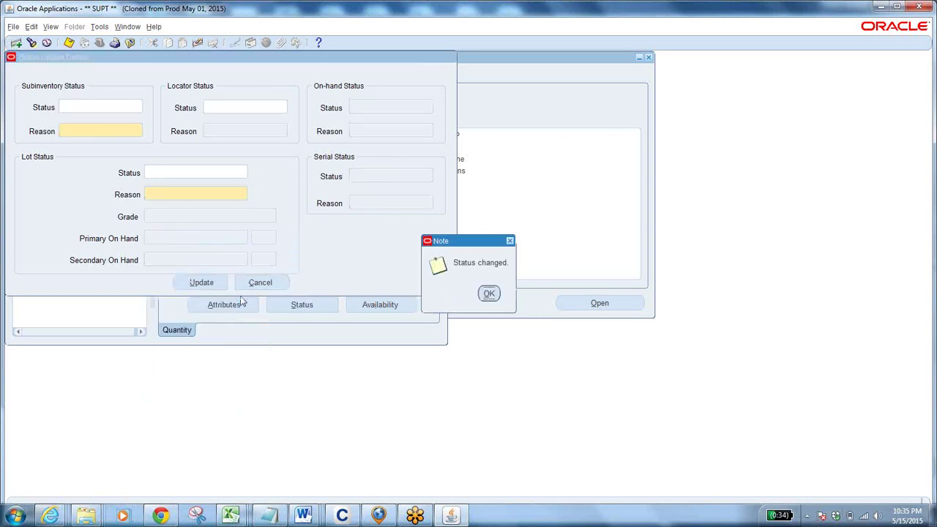
left_click(490, 296)
Check the lot's availability and query item 33800840A28ER again to review its on-hand availability
left_click(379, 304)
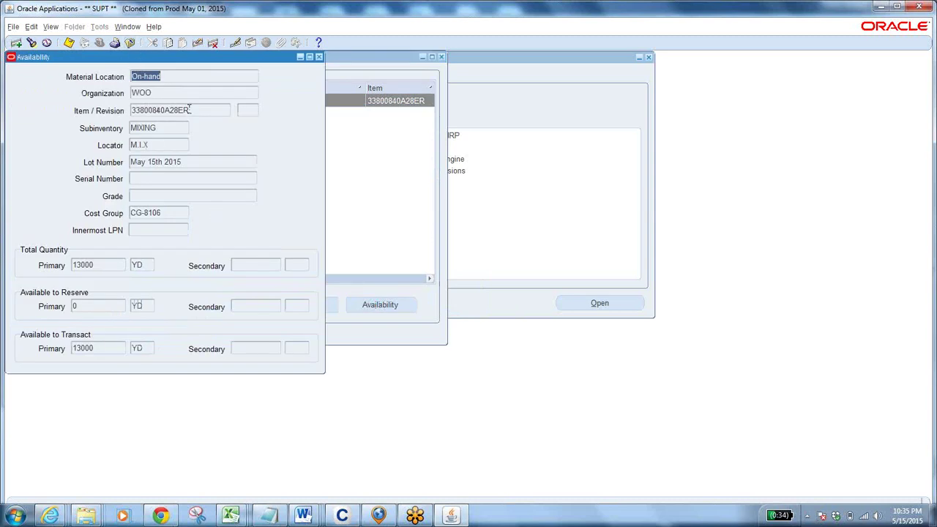
left_click(129, 42)
double_click(114, 161)
left_click(194, 268)
type("33800840A28ER")
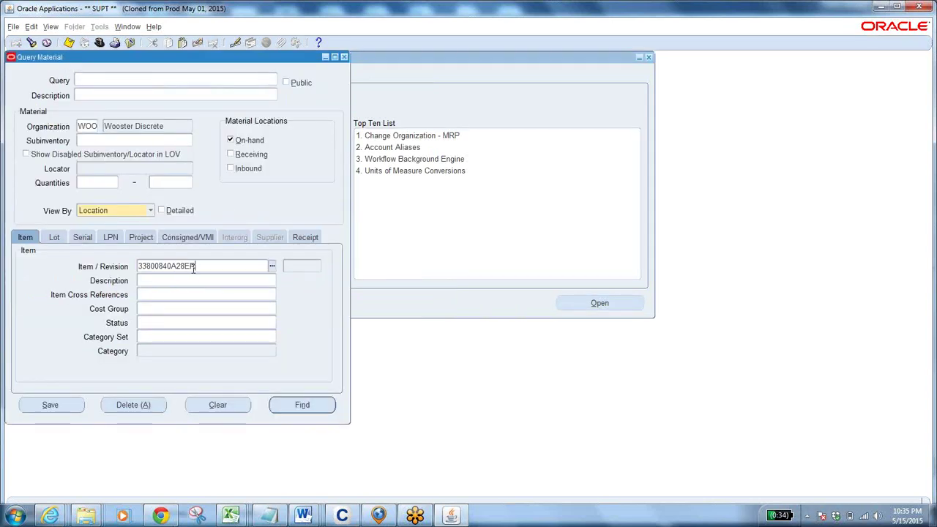
key("Tab")
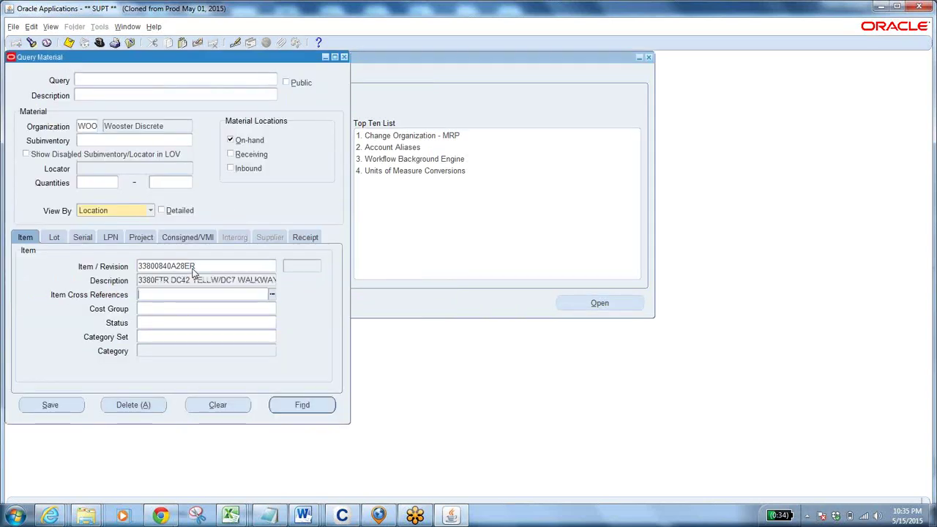
left_click(303, 403)
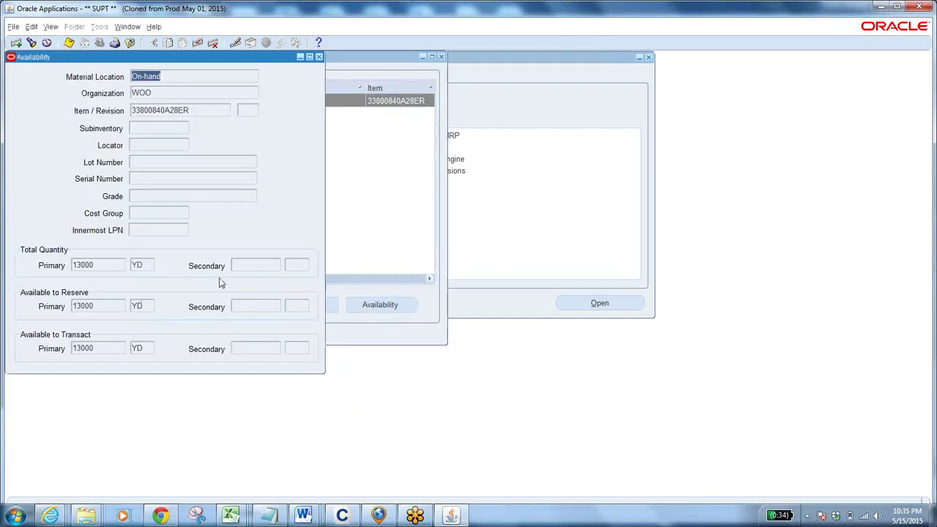